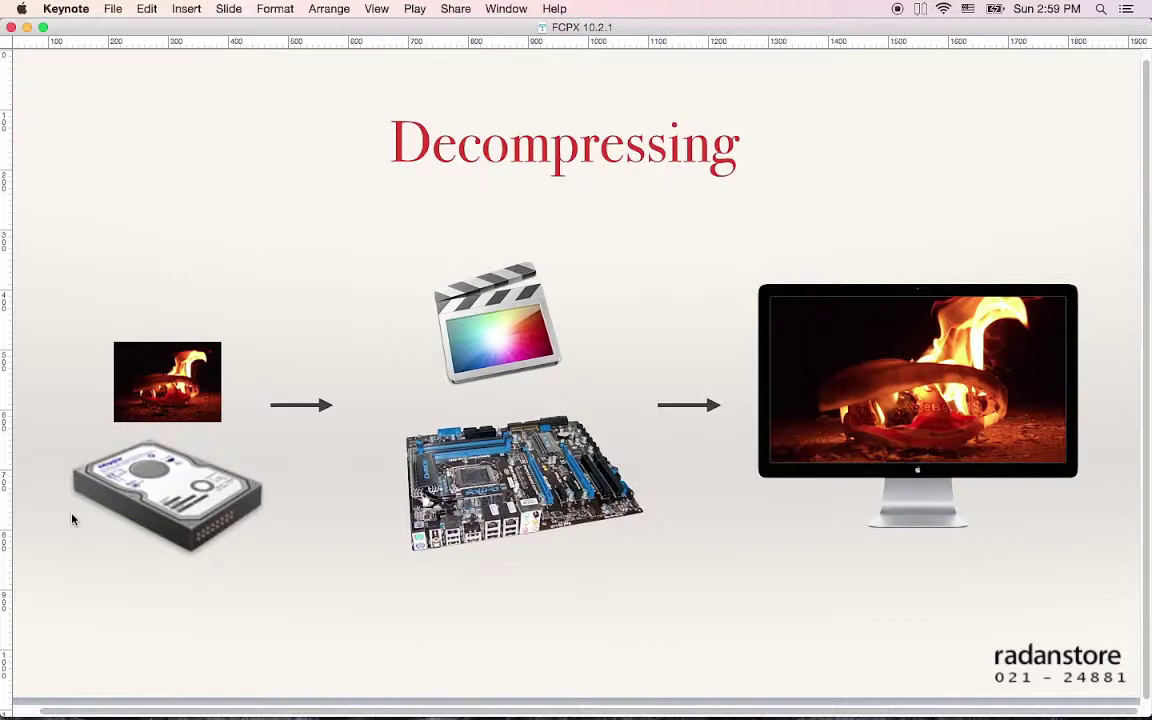
pyautogui.press('super+Tab')
pyautogui.press('super+Tab')
pyautogui.press('super+Tab')
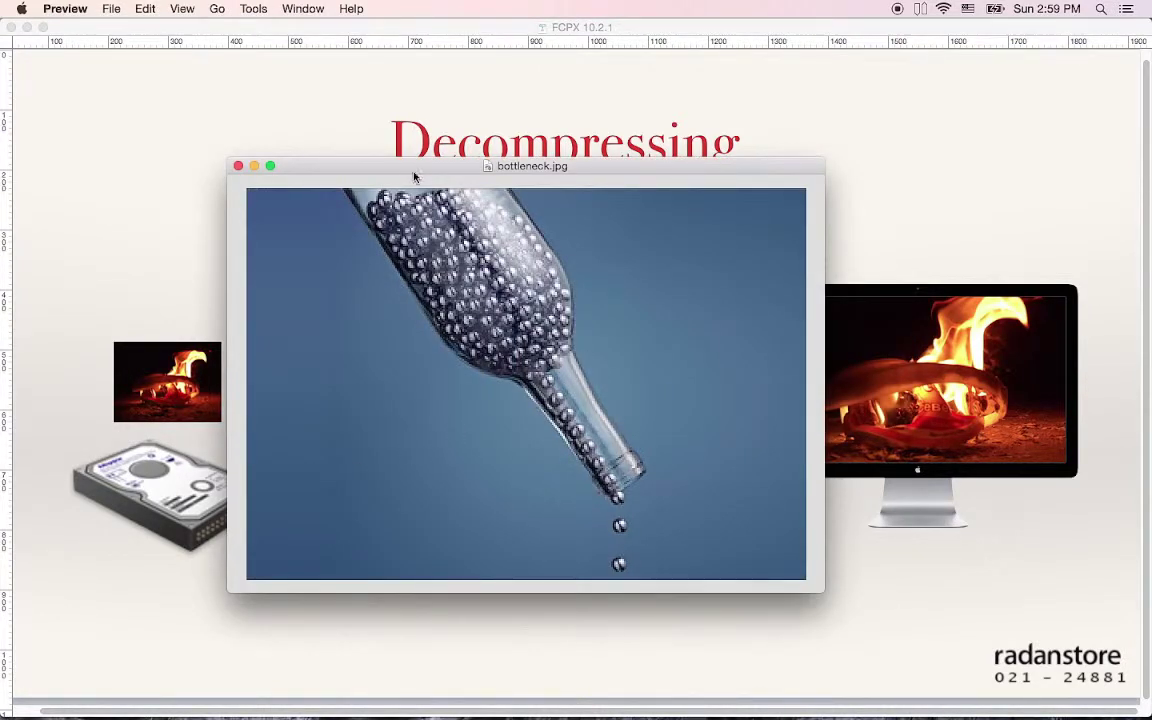
pyautogui.moveTo(414, 171)
pyautogui.mouseDown()
pyautogui.moveTo(548, 155)
pyautogui.moveTo(520, 136)
pyautogui.mouseUp()
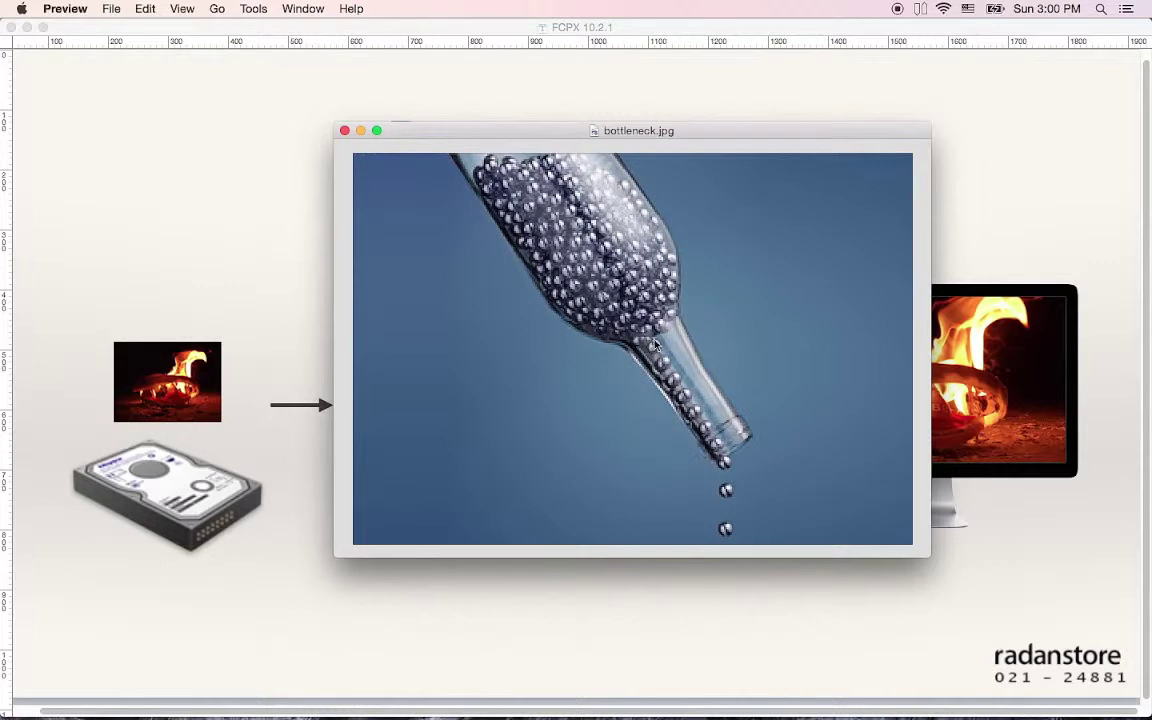
pyautogui.press('super+q')
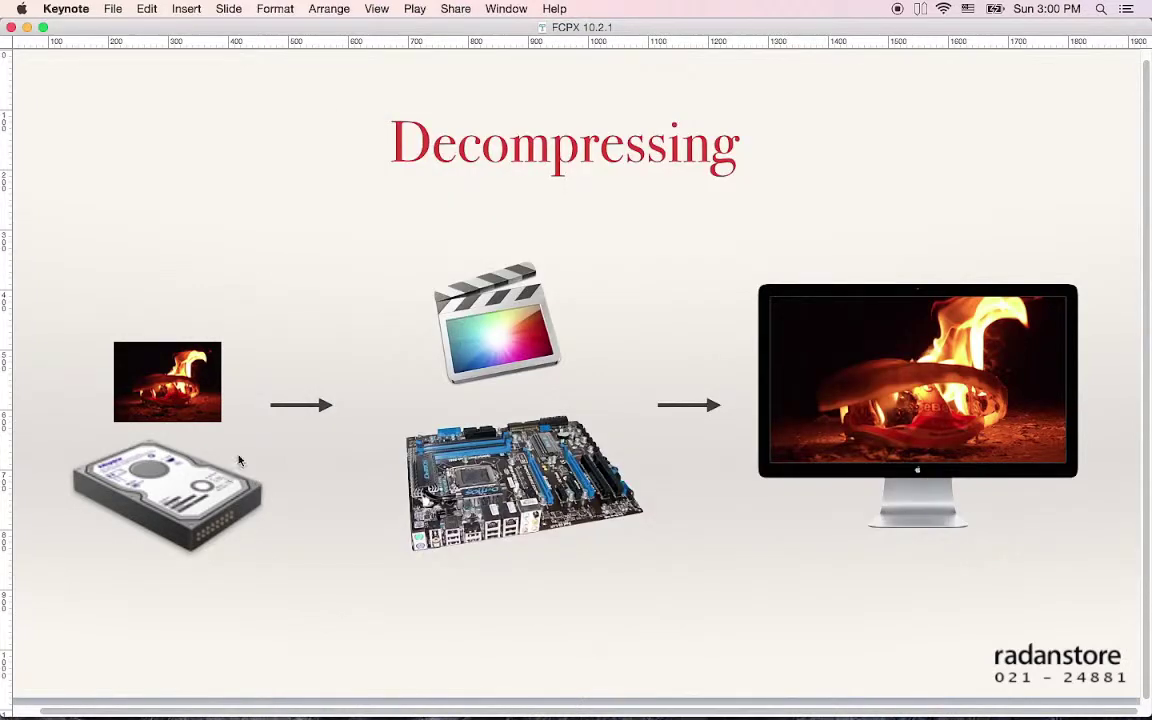
# Switch from Keynote to Safari's Blackmagic Disk Speed Test page on the Mac App Store.
pyautogui.press('super+Tab')
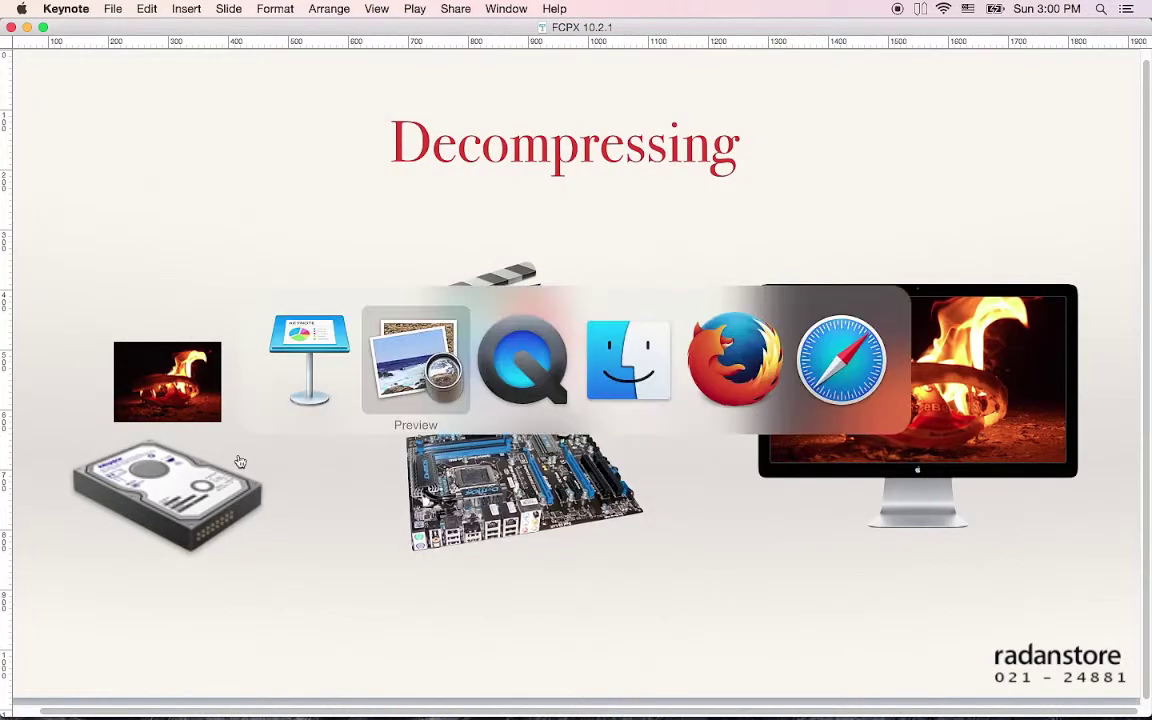
pyautogui.press('super+Tab')
pyautogui.press('super+Tab')
pyautogui.press('super+Tab')
pyautogui.press('super+Tab')
pyautogui.press('super+Tab')
pyautogui.press('super+Tab')
pyautogui.press('super+Tab')
pyautogui.press('super+Tab')
pyautogui.press('super+Tab')
pyautogui.press('super+Tab')
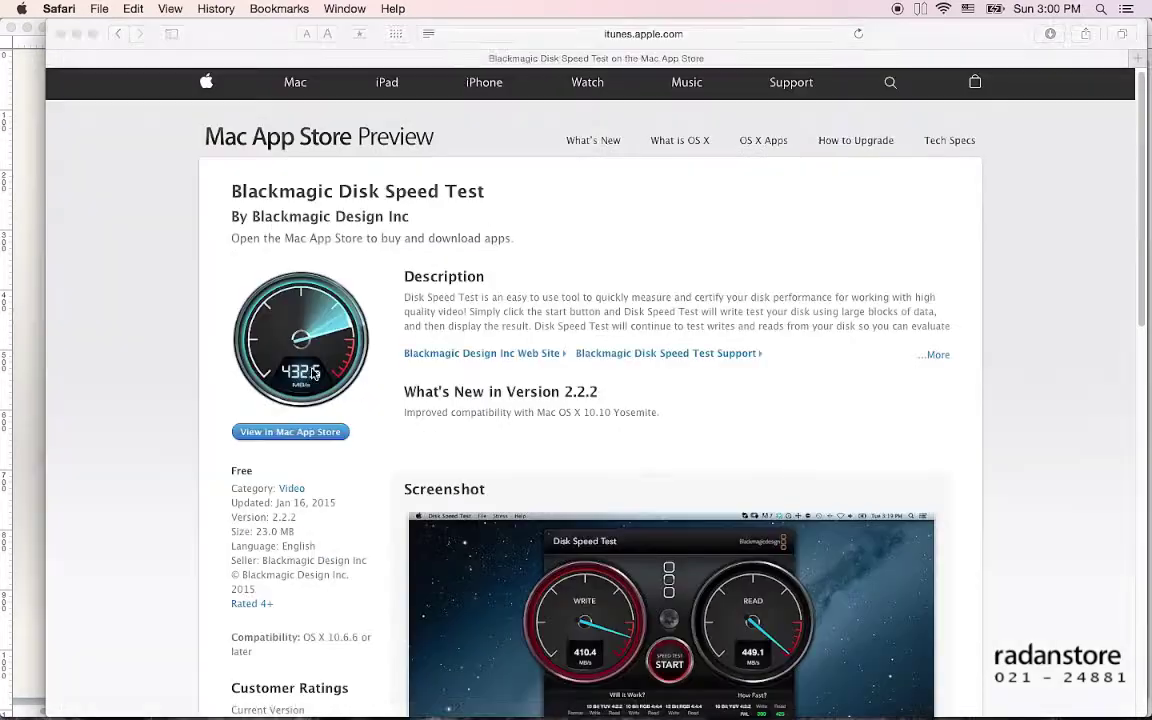
# Scroll to AJA's software page with System Test and DataCalc, then bring up Launchpad.
pyautogui.scroll(-1, 390, 212)
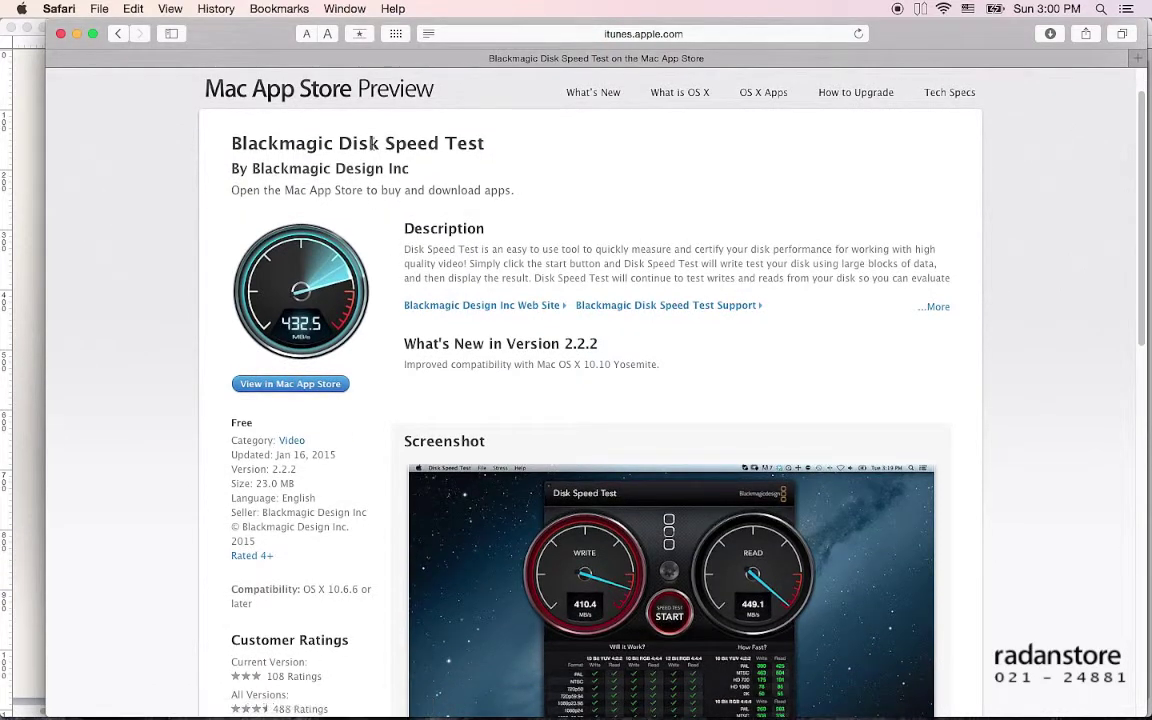
pyautogui.scroll(-1, 597, 344)
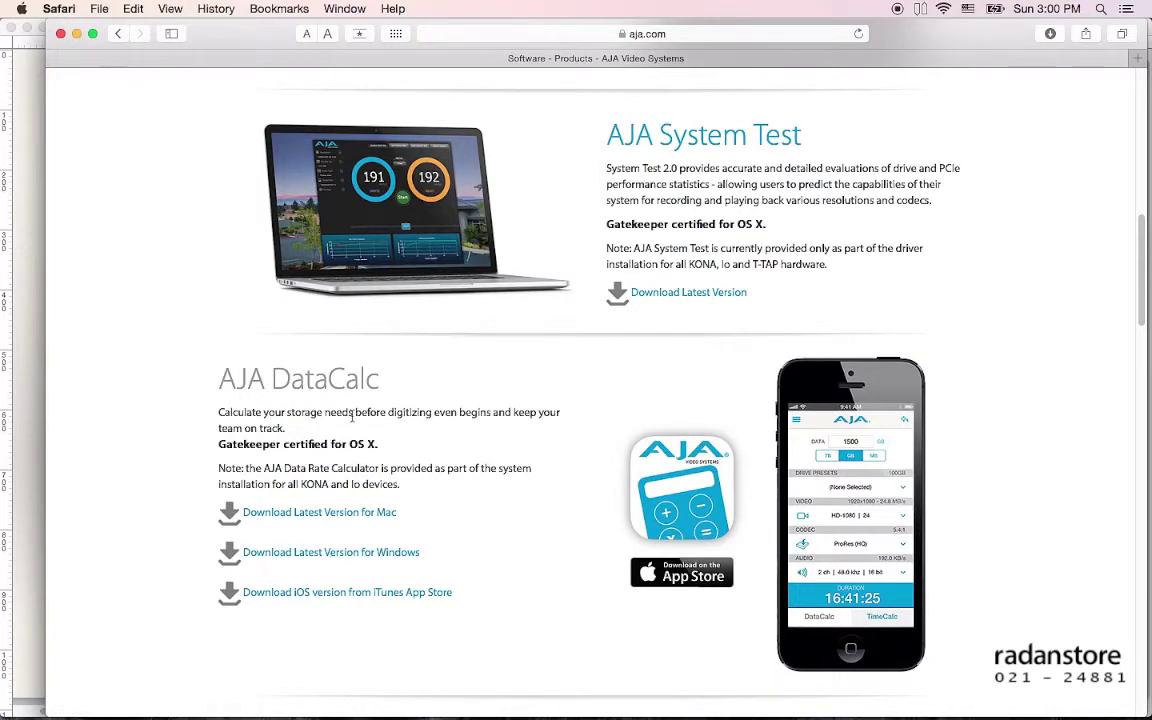
pyautogui.press('super+Tab')
pyautogui.press('super+Tab')
pyautogui.press('super+Tab')
pyautogui.press('super+Tab')
pyautogui.press('super+Tab')
pyautogui.press('super+Tab')
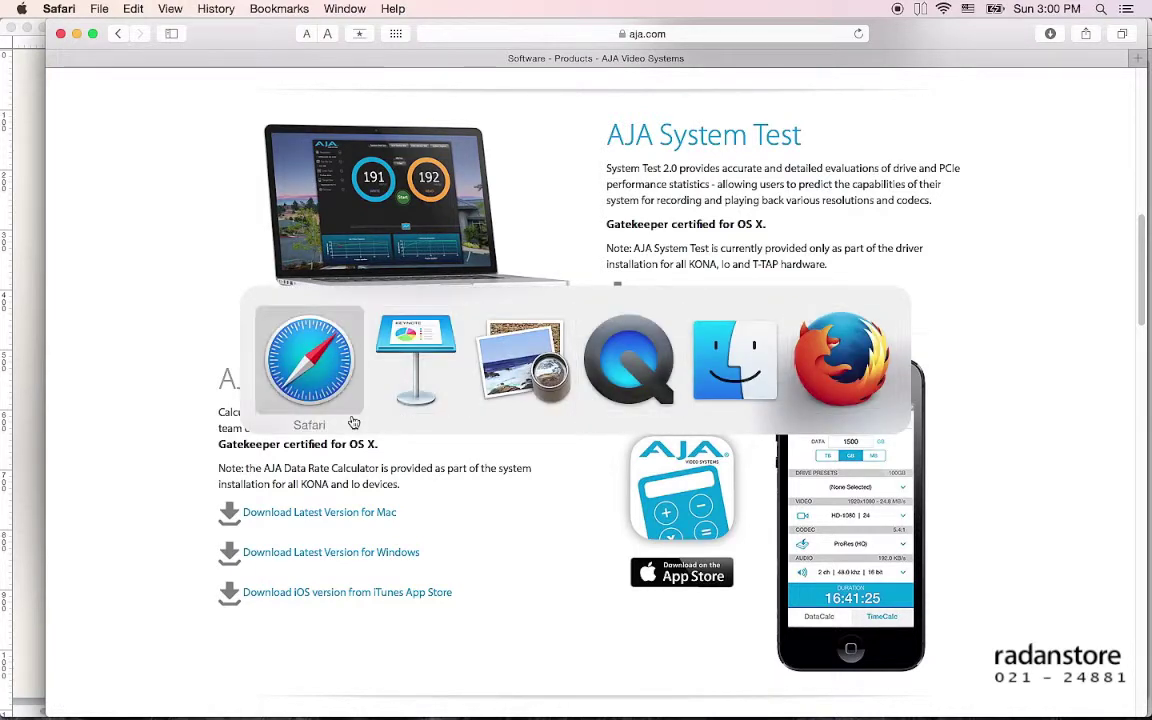
pyautogui.press('F4')
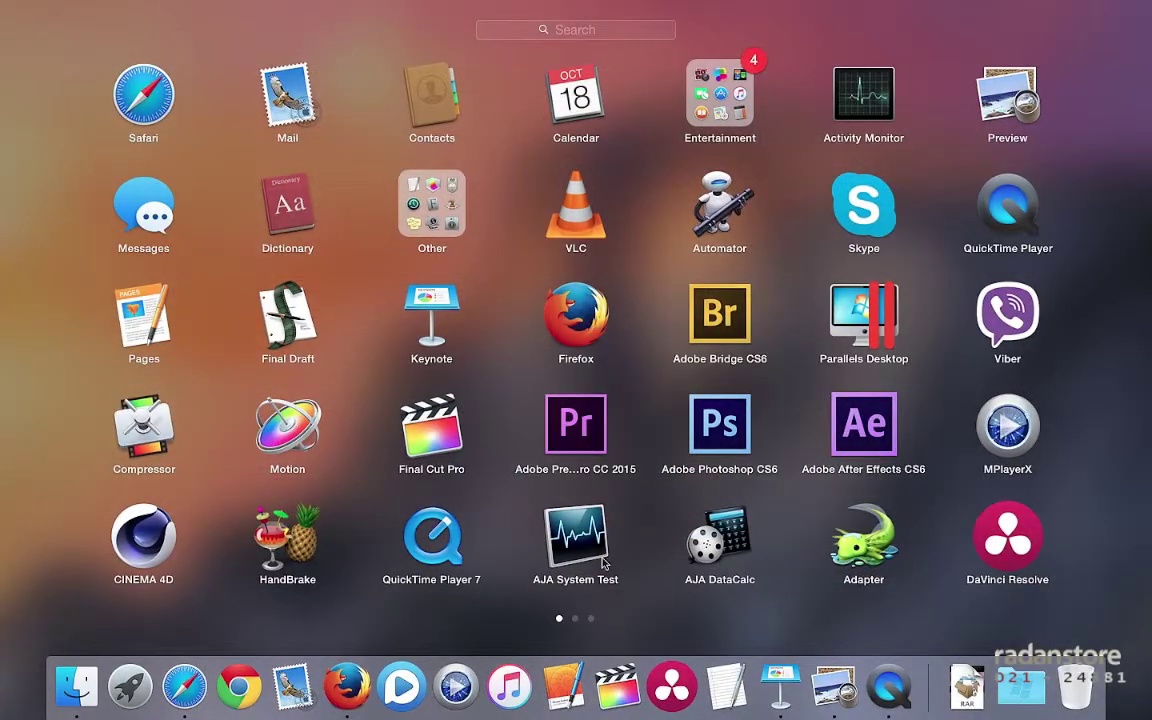
# Launch AJA System Test and AJA DataCalc from Launchpad.
pyautogui.click(576, 540)
pyautogui.press('F4')
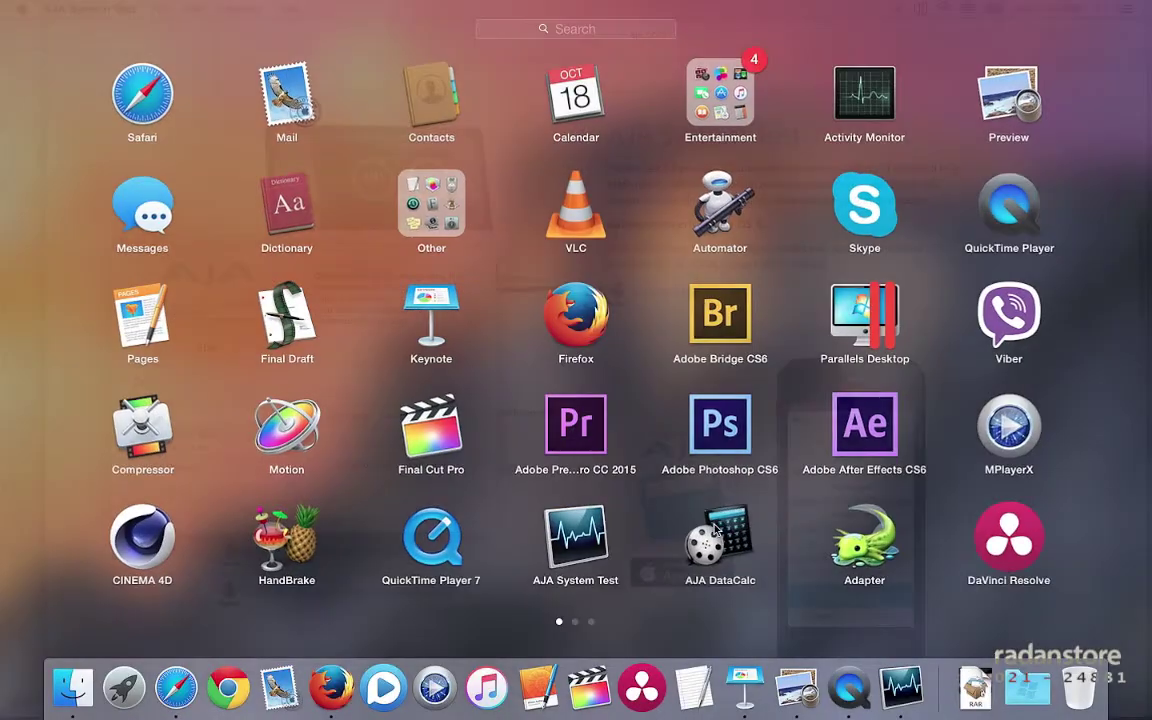
pyautogui.click(715, 532)
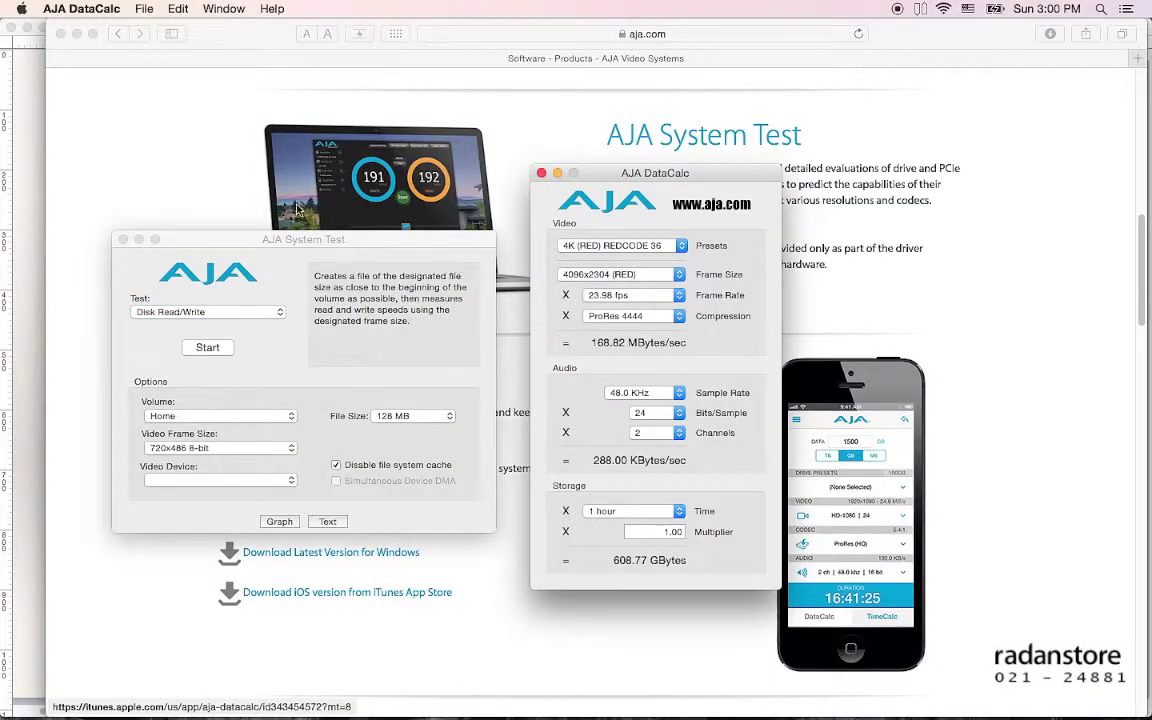
# Hide the Safari, Keynote and bottleneck image windows to clear the desktop.
pyautogui.press('super+Tab')
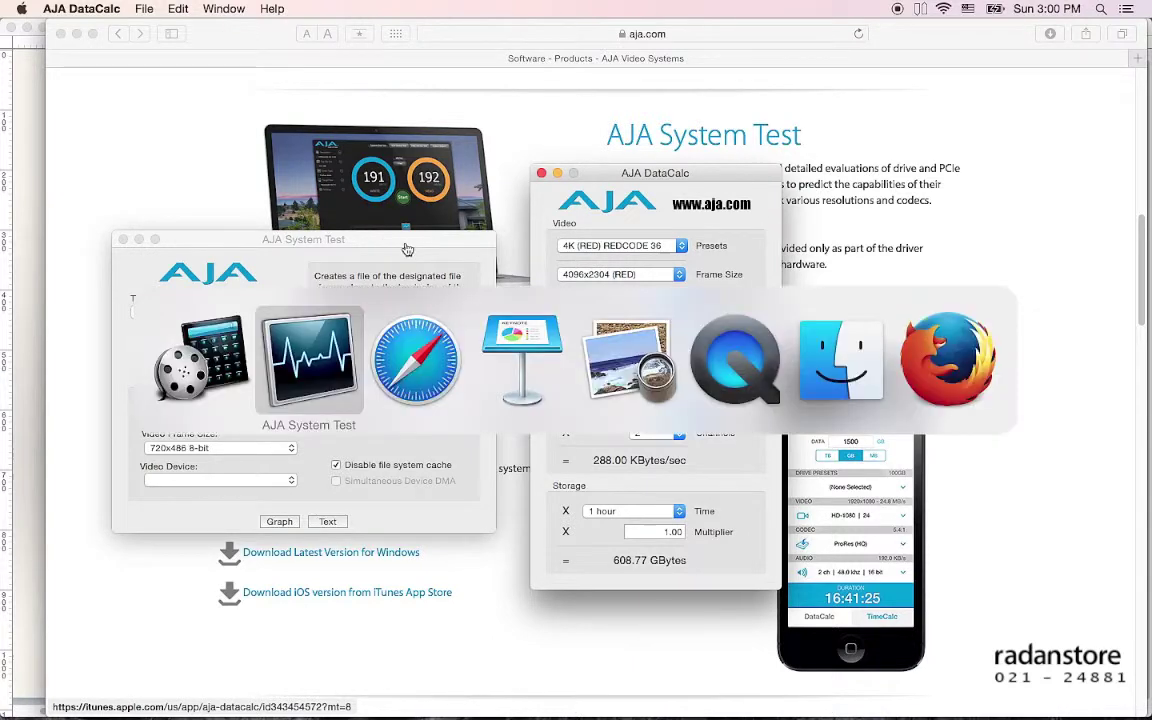
pyautogui.press('super+Tab')
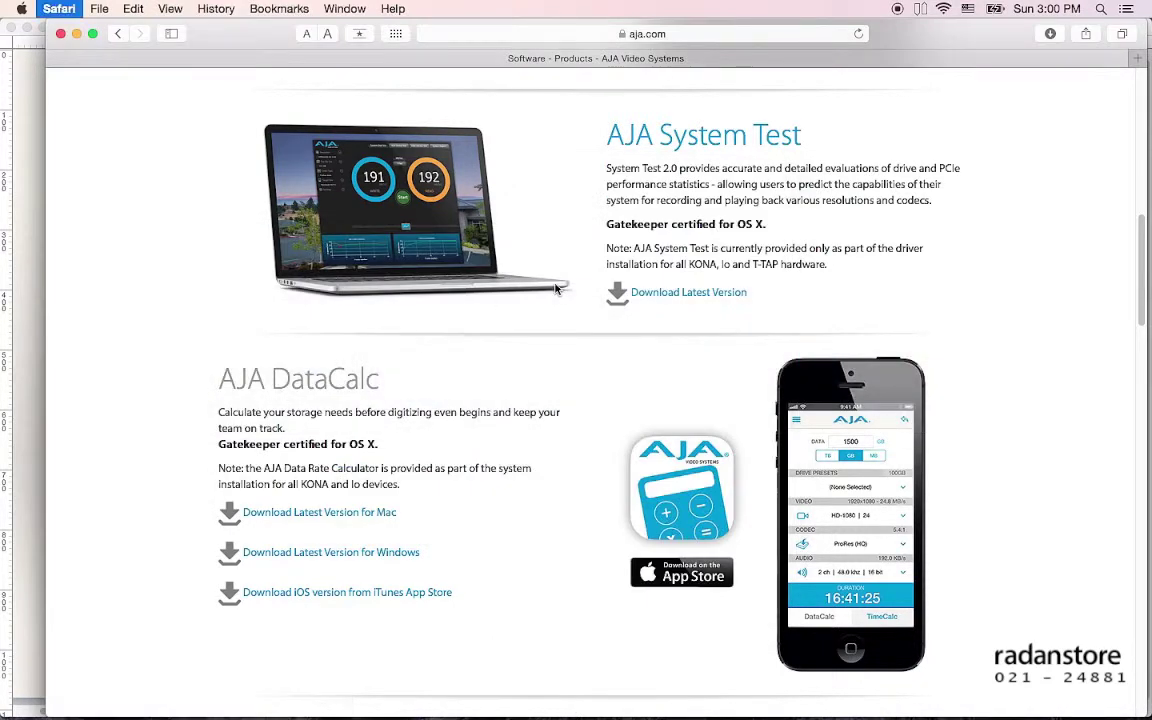
pyautogui.press('super+h')
pyautogui.click(459, 195)
pyautogui.press('super+h')
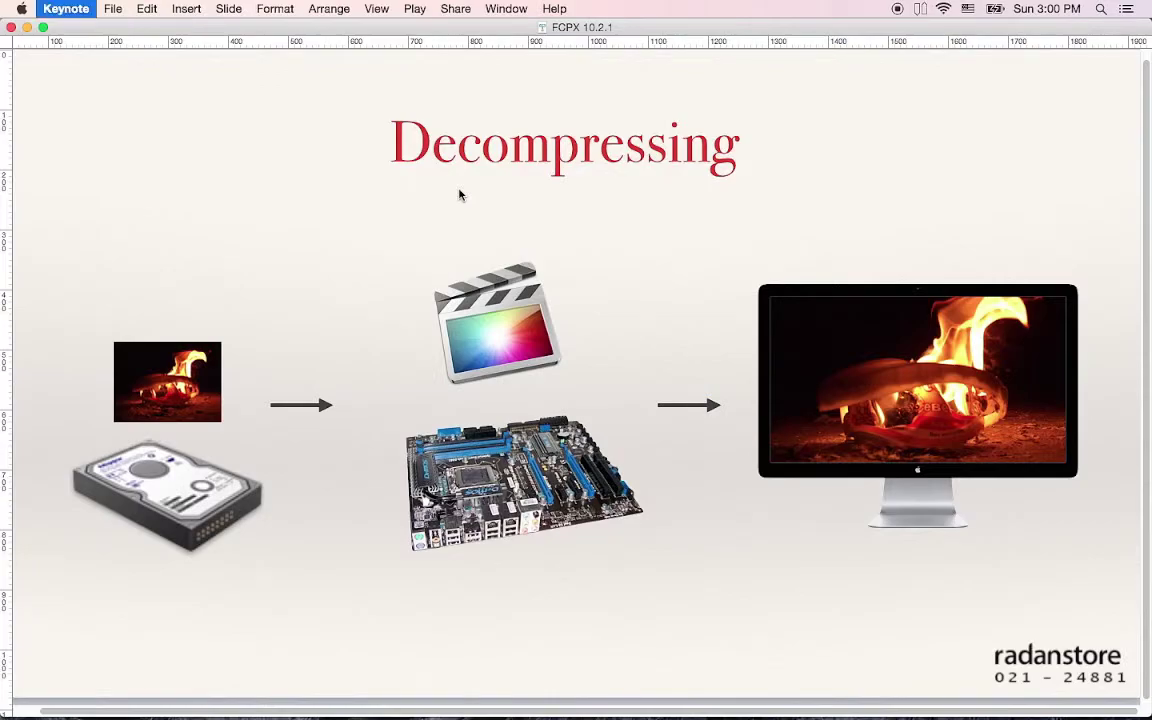
pyautogui.click(459, 195)
pyautogui.press('super+h')
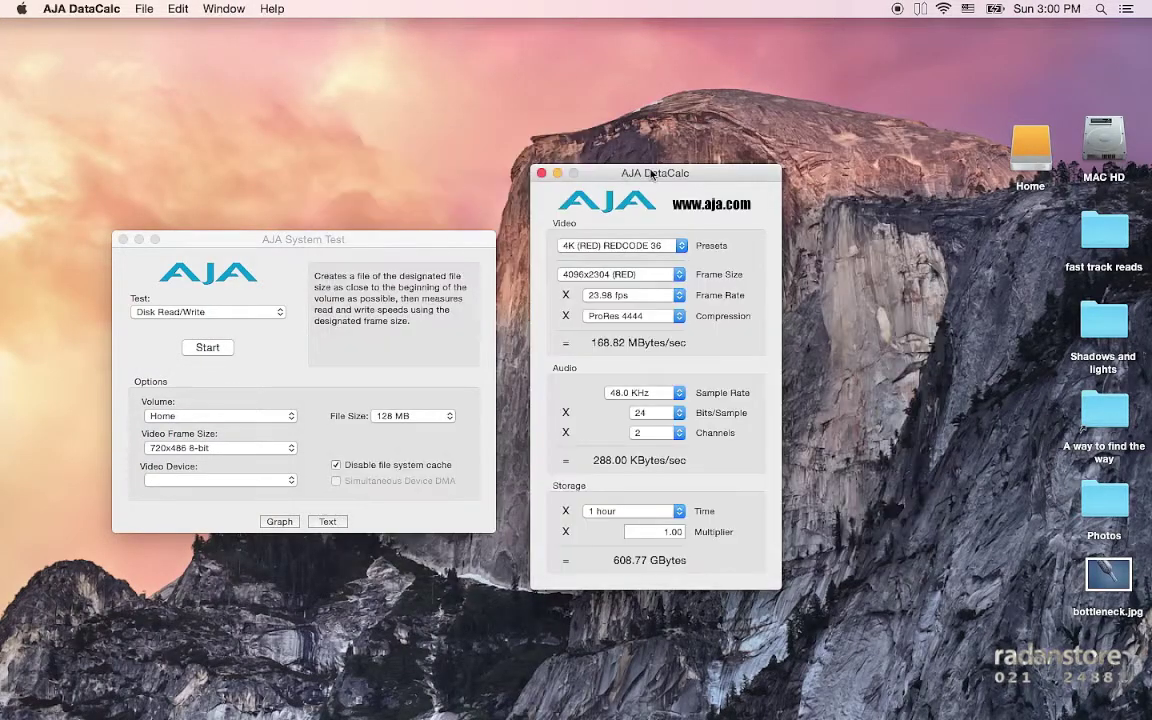
# Select the Home and MAC HD drives and arrange DataCalc and System Test side by side.
pyautogui.click(1035, 145)
pyautogui.moveTo(952, 83)
pyautogui.mouseDown()
pyautogui.moveTo(1090, 140)
pyautogui.moveTo(1080, 150)
pyautogui.mouseUp()
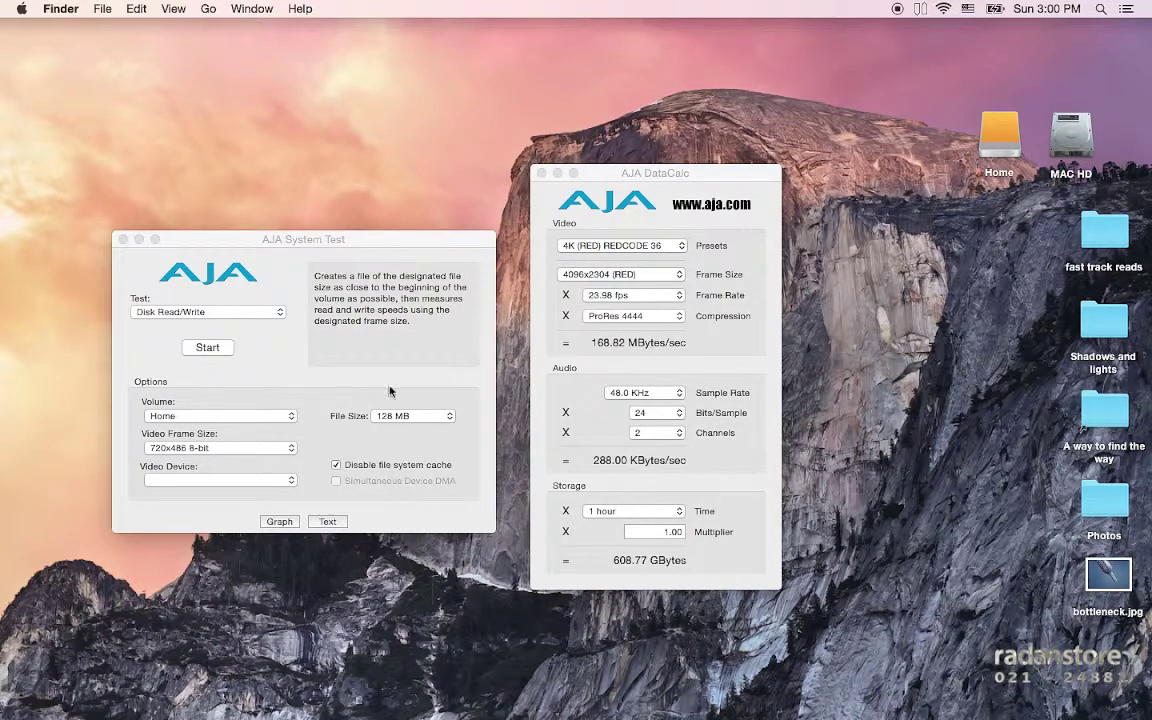
pyautogui.click(352, 350)
pyautogui.moveTo(574, 172); pyautogui.dragTo(638, 173)
pyautogui.moveTo(405, 238); pyautogui.dragTo(467, 205)
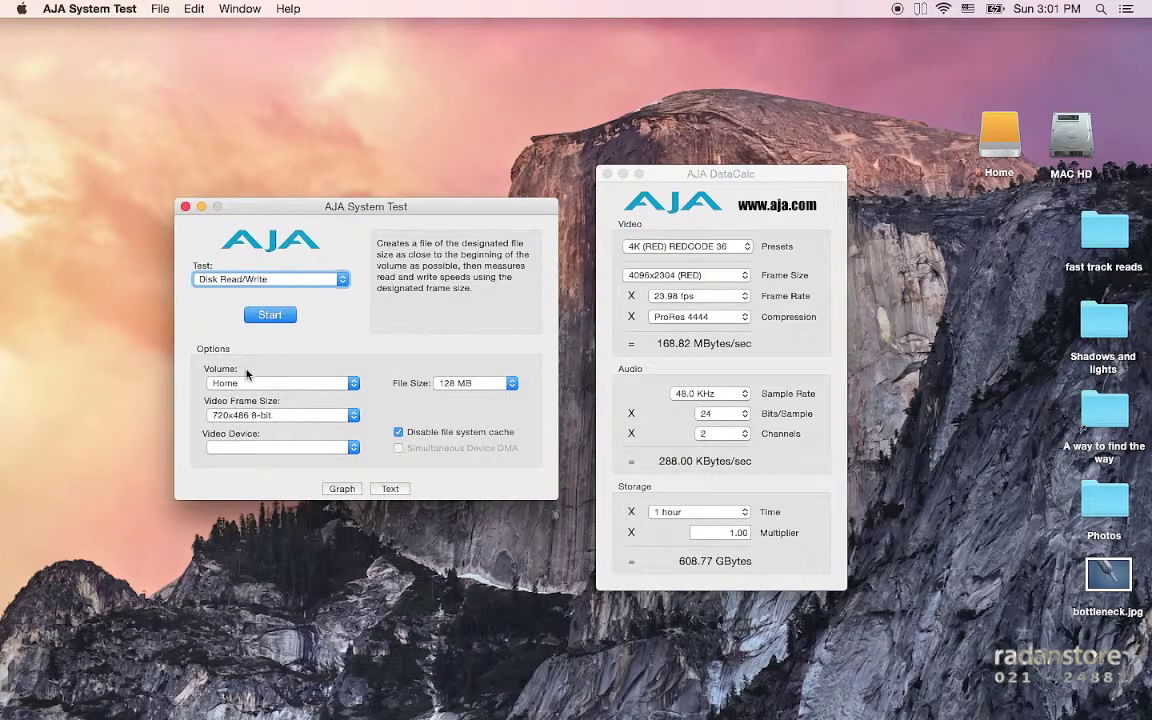
# Run the disk read/write test on MAC HD (25.7 MB/s write, 39.2 MB/s read), then return to Keynote.
pyautogui.click(258, 382)
pyautogui.click(258, 371)
pyautogui.press('Return')
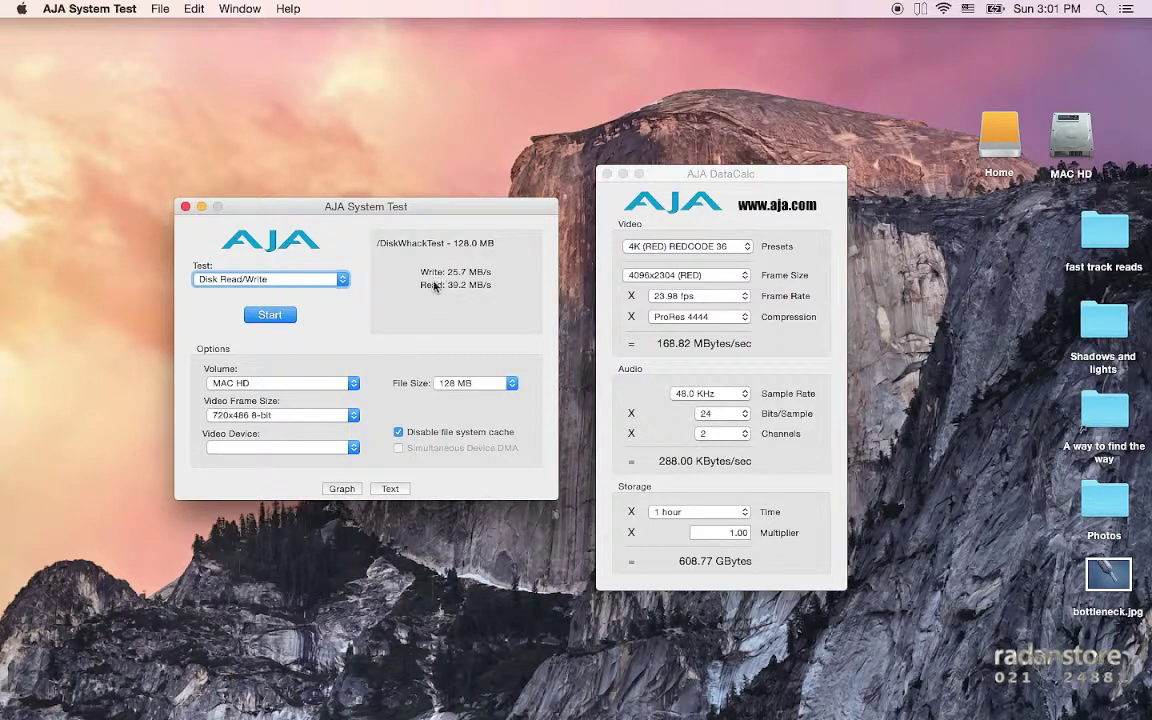
pyautogui.moveTo(589, 714)
pyautogui.click(768, 714)
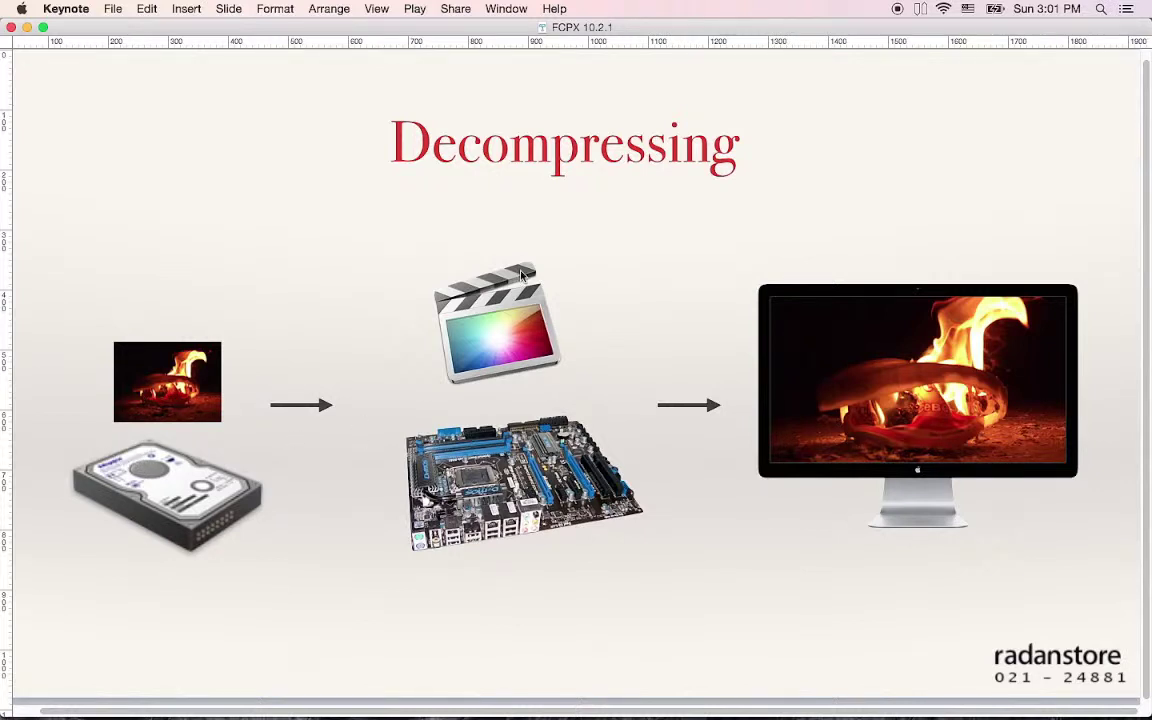
# Cycle between Keynote and System Test, then hide Keynote to show the results beside DataCalc.
pyautogui.press('super+Tab')
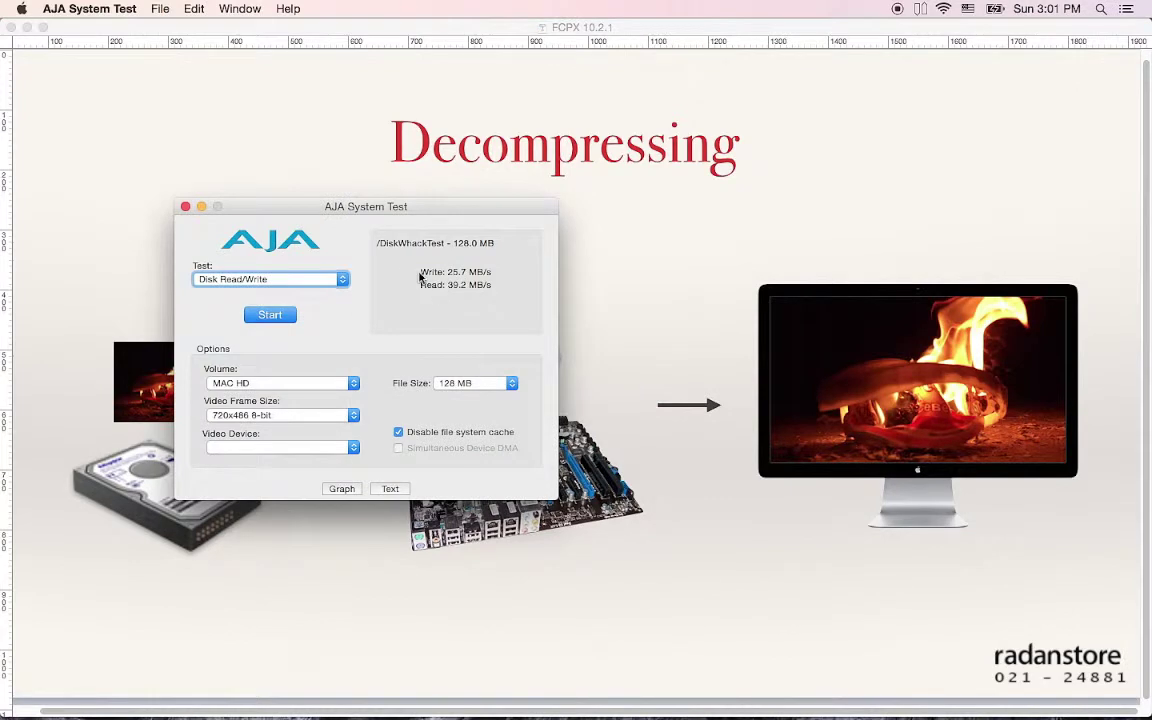
pyautogui.press('super+Tab')
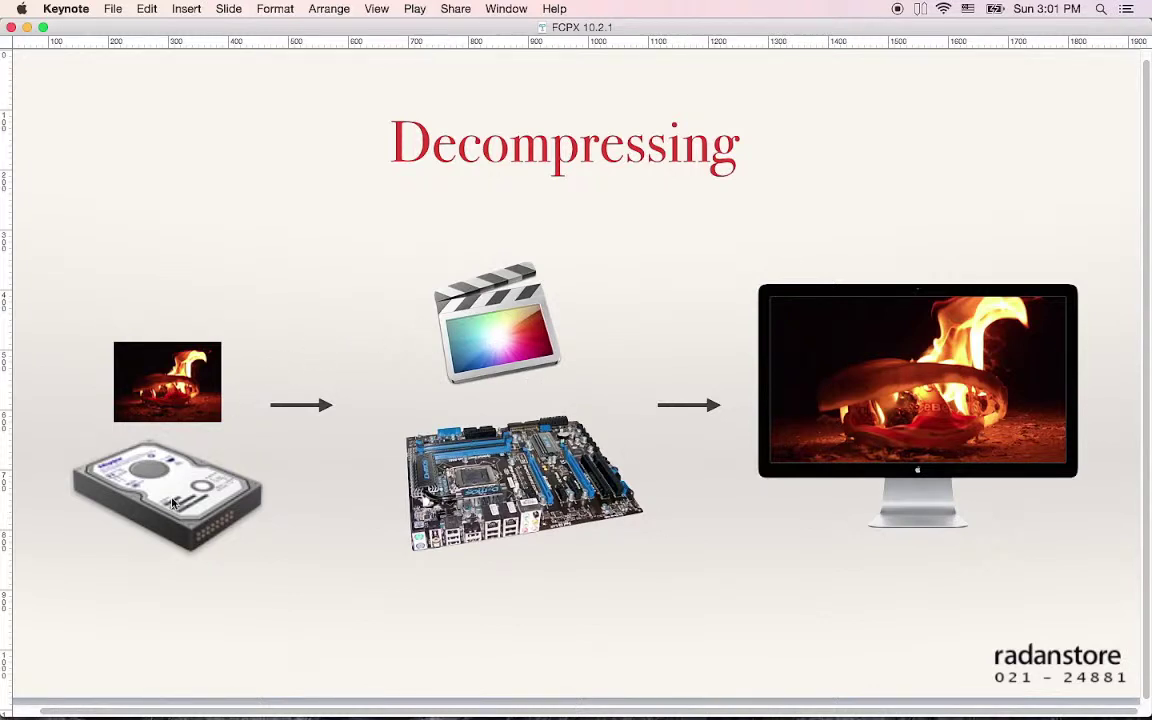
pyautogui.press('super+Tab')
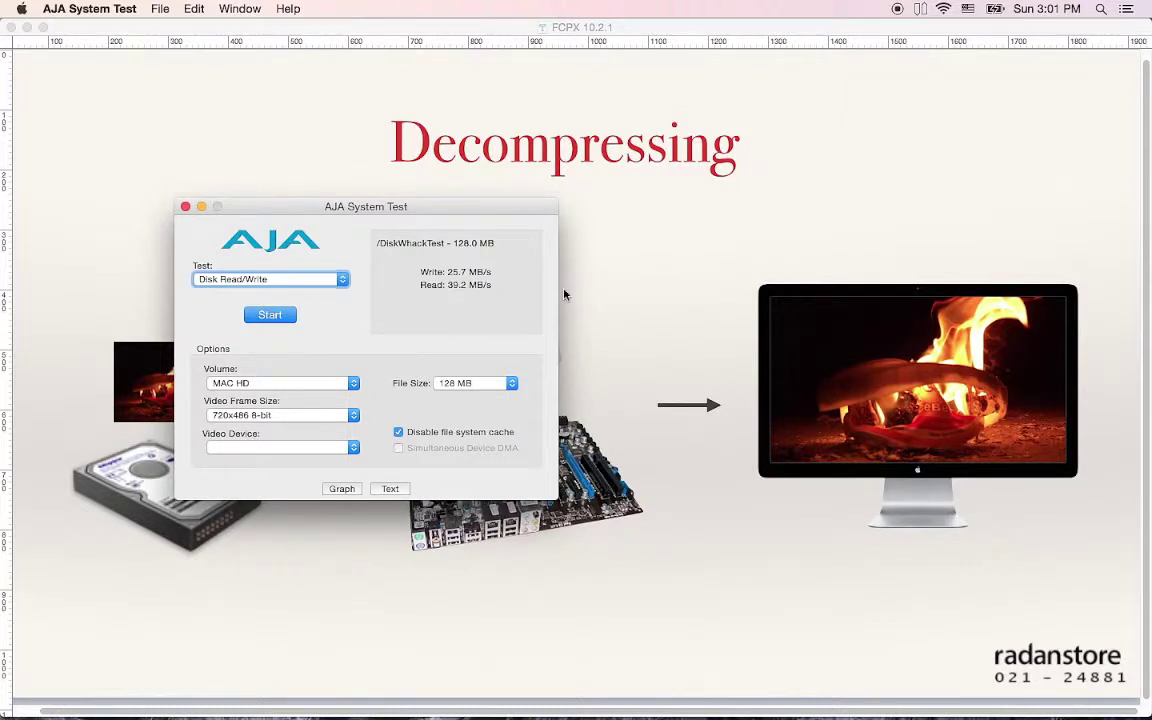
pyautogui.press('super+Tab')
pyautogui.press('super+h')
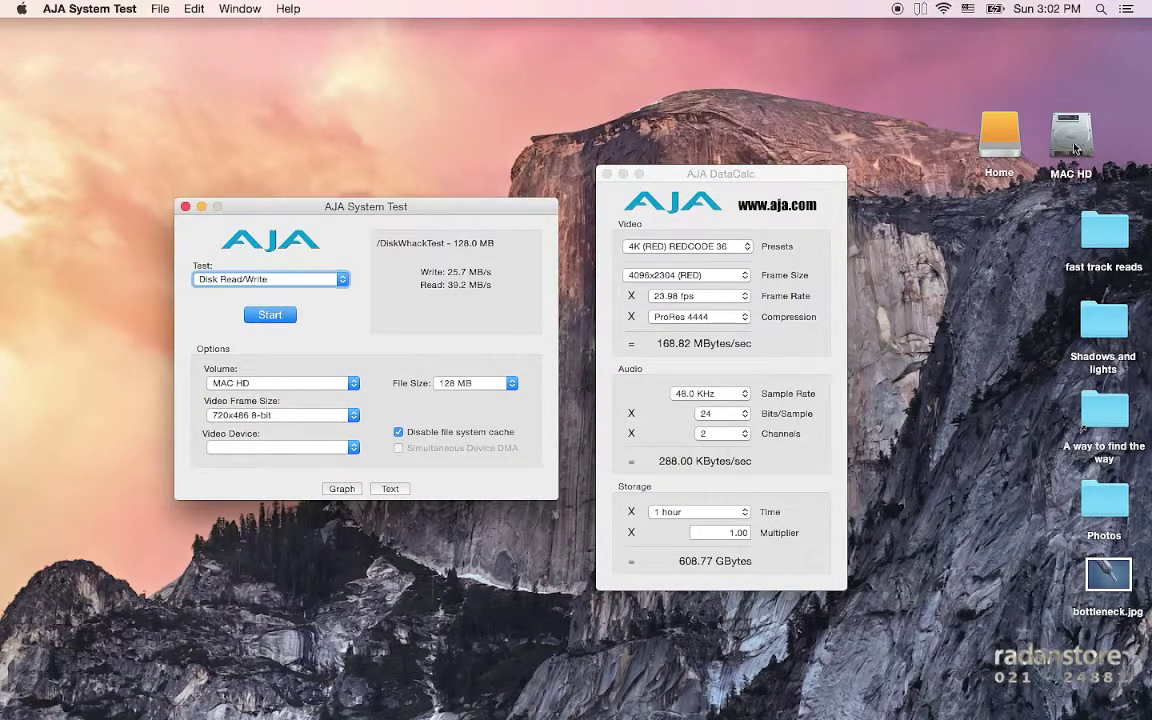
# Calculate 1920x1080 (HD) ProRes at 25 fps: 17.20 MBytes/sec and 62.97 GBytes per hour.
pyautogui.moveTo(467, 208); pyautogui.dragTo(409, 204)
pyautogui.moveTo(614, 168); pyautogui.dragTo(556, 138)
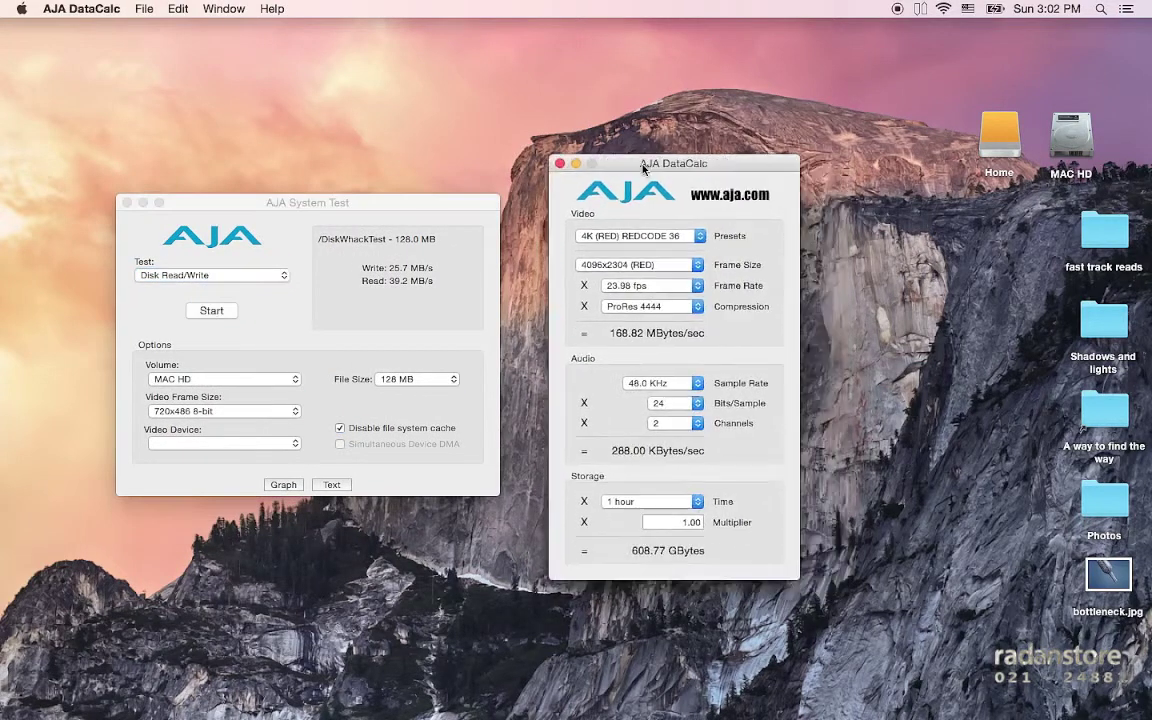
pyautogui.click(680, 246)
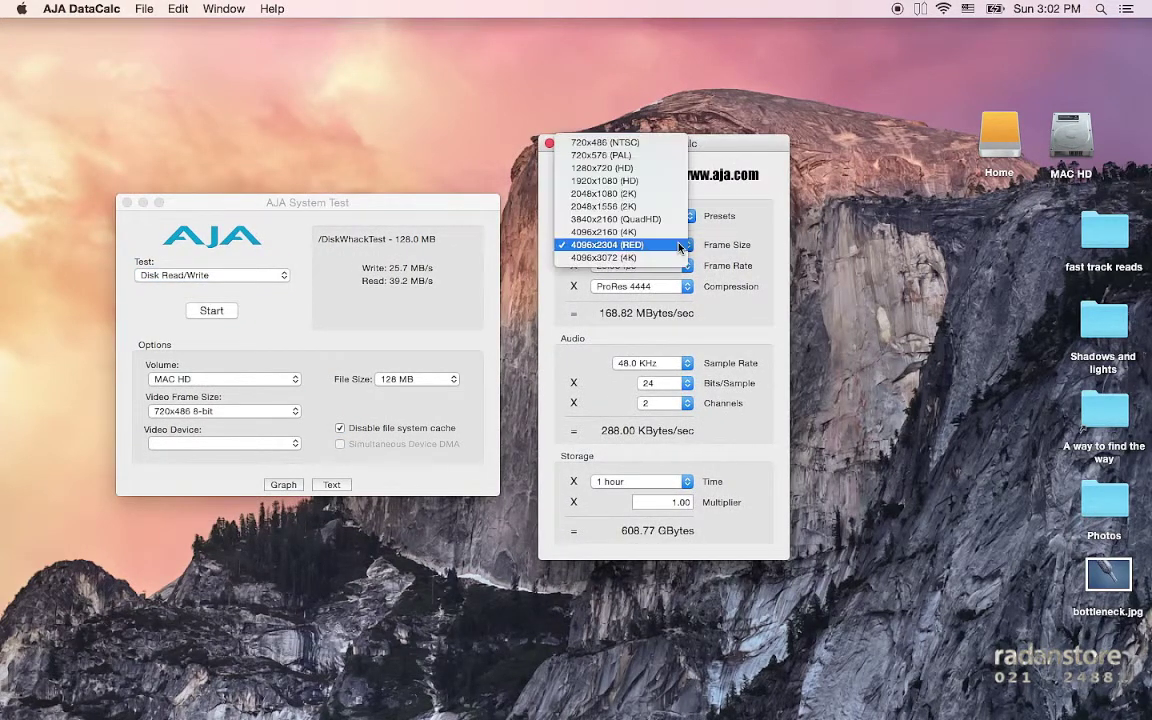
pyautogui.click(662, 181)
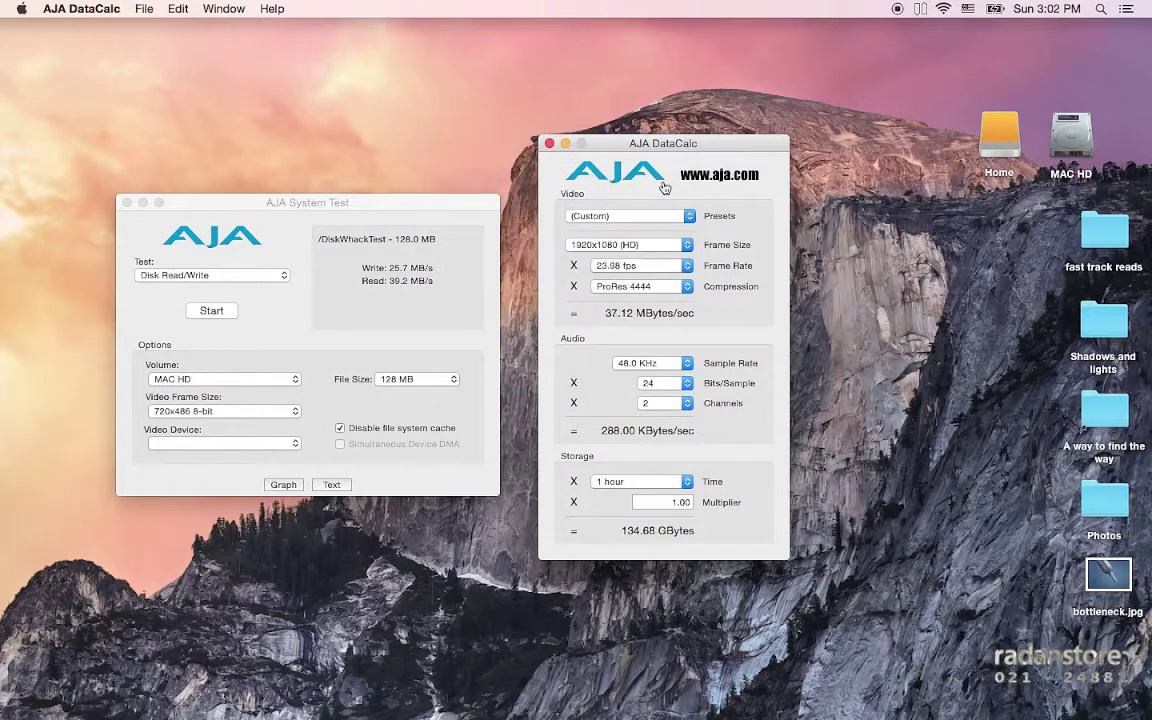
pyautogui.click(650, 288)
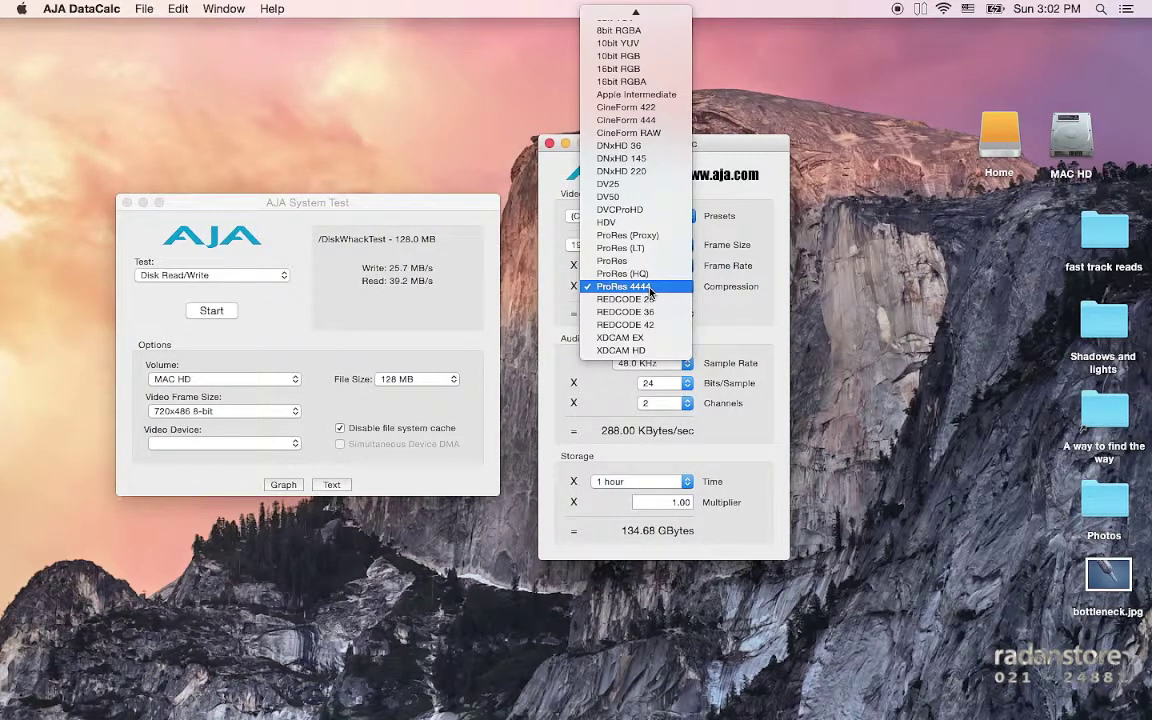
pyautogui.click(650, 261)
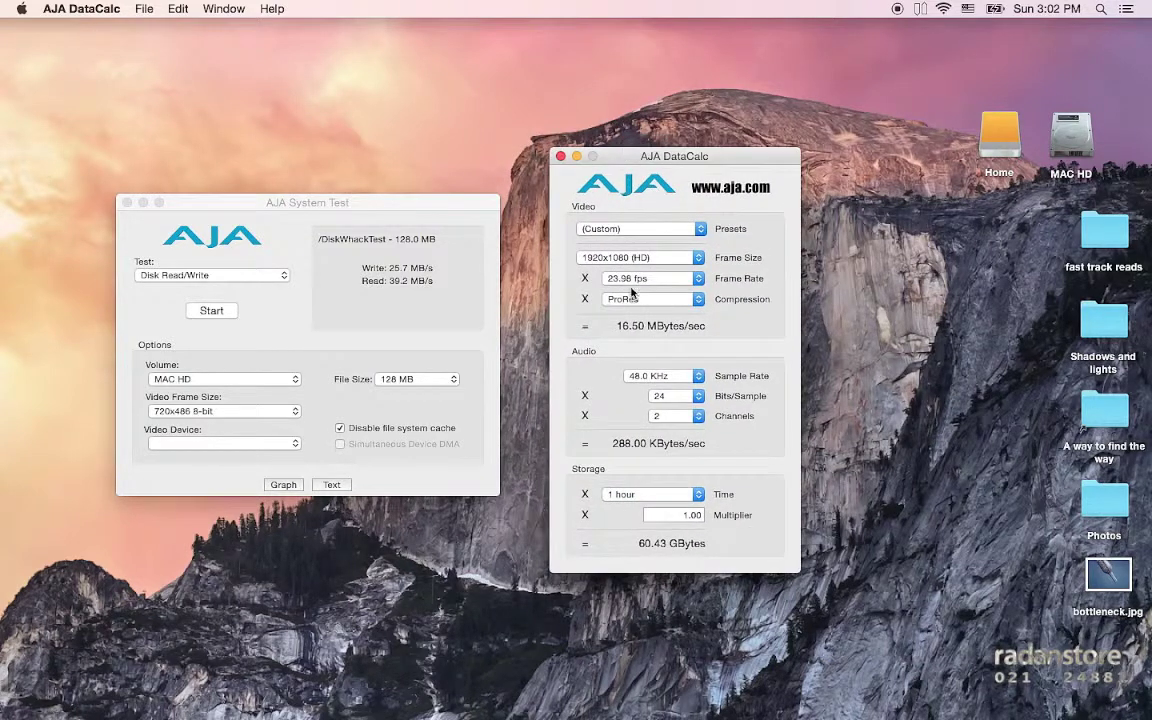
pyautogui.click(640, 279)
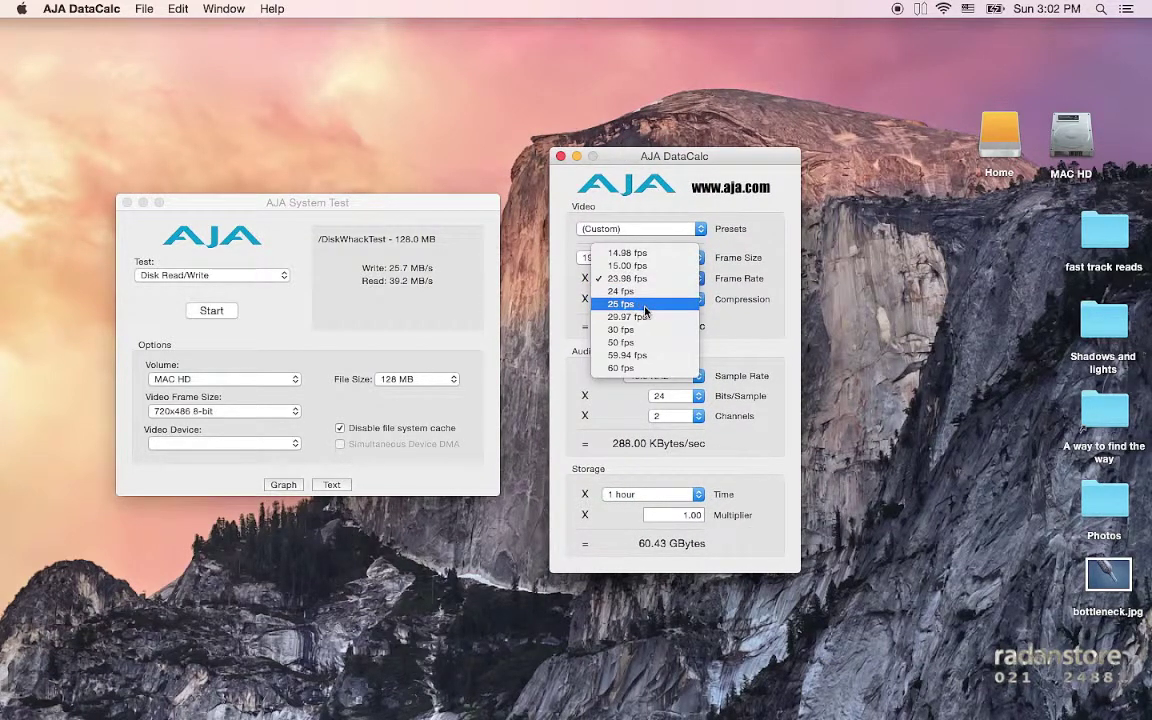
pyautogui.click(630, 304)
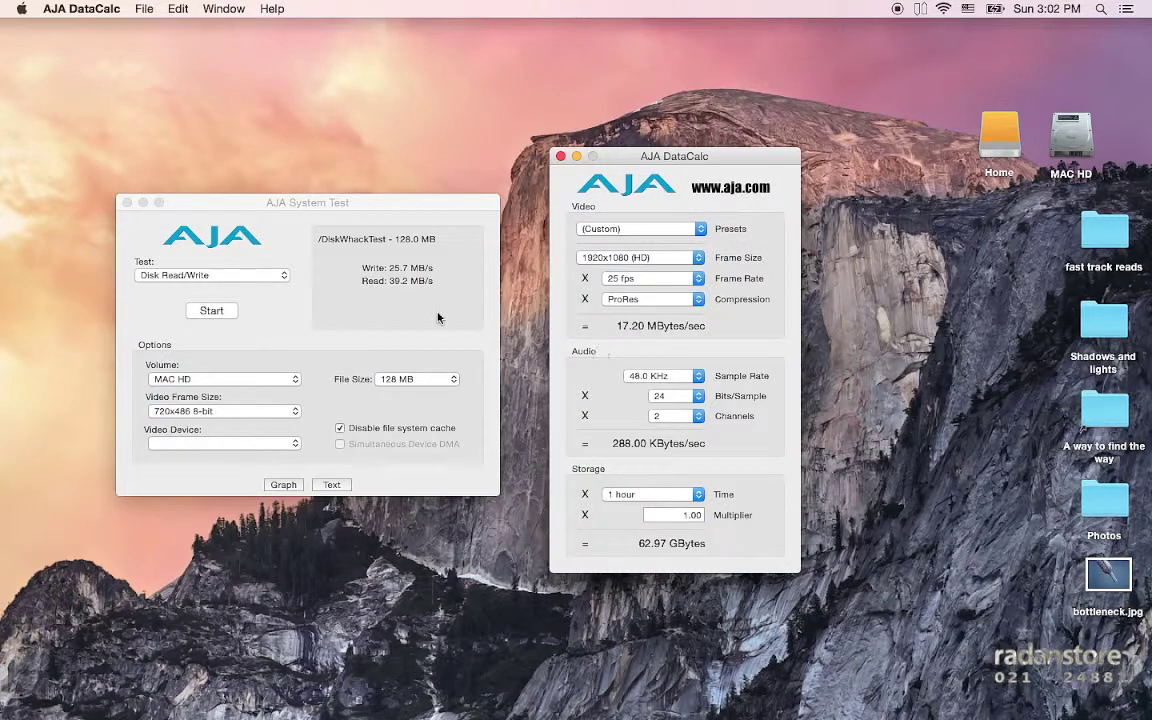
pyautogui.click(405, 300)
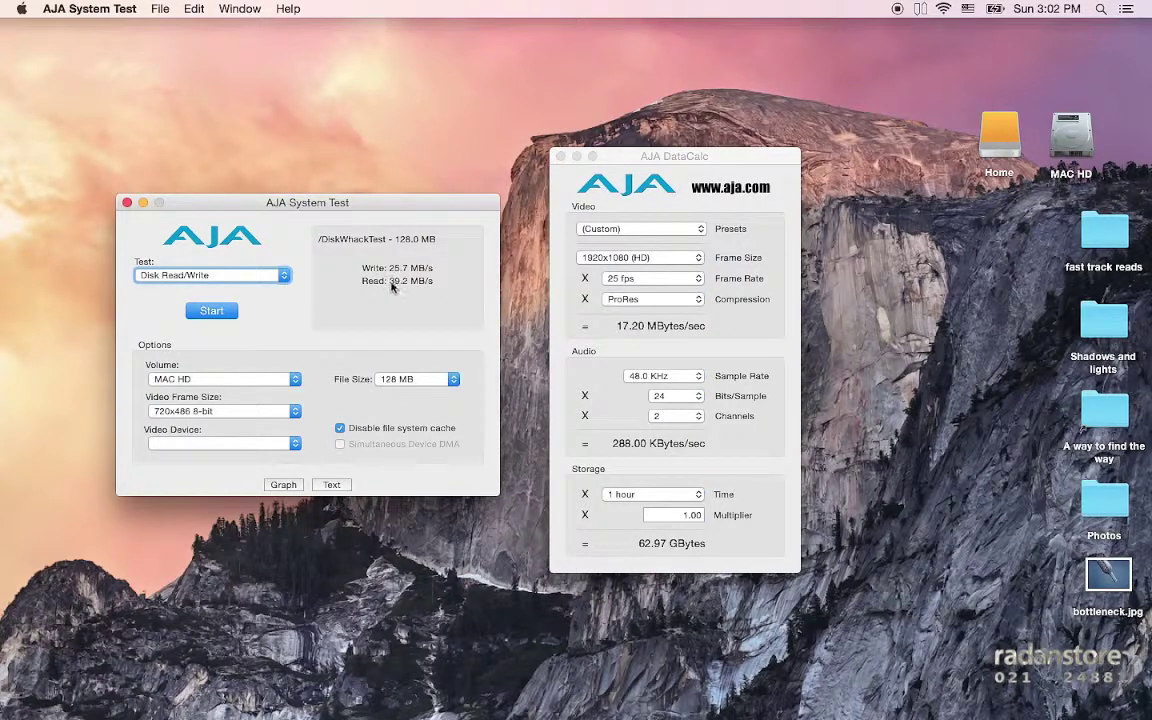
# Switch DataCalc compression to ProRes 4444, giving 38.71 MBytes/sec and 140.38 GBytes per hour.
pyautogui.click(626, 332)
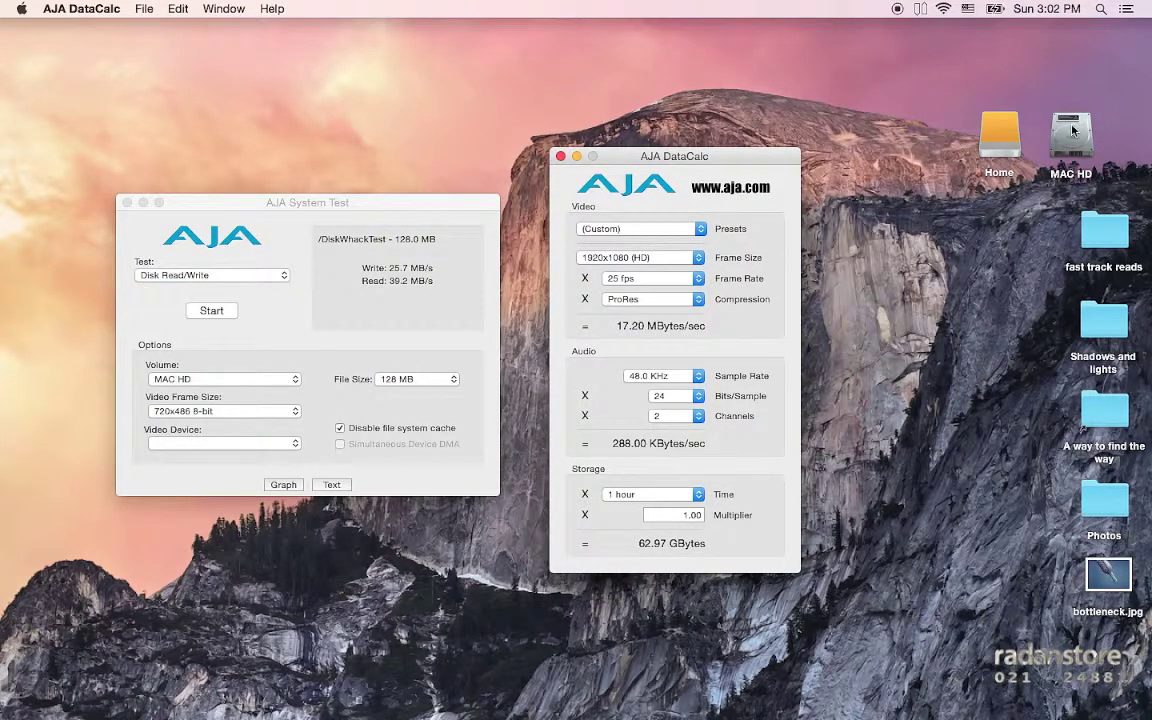
pyautogui.moveTo(665, 152); pyautogui.dragTo(646, 149)
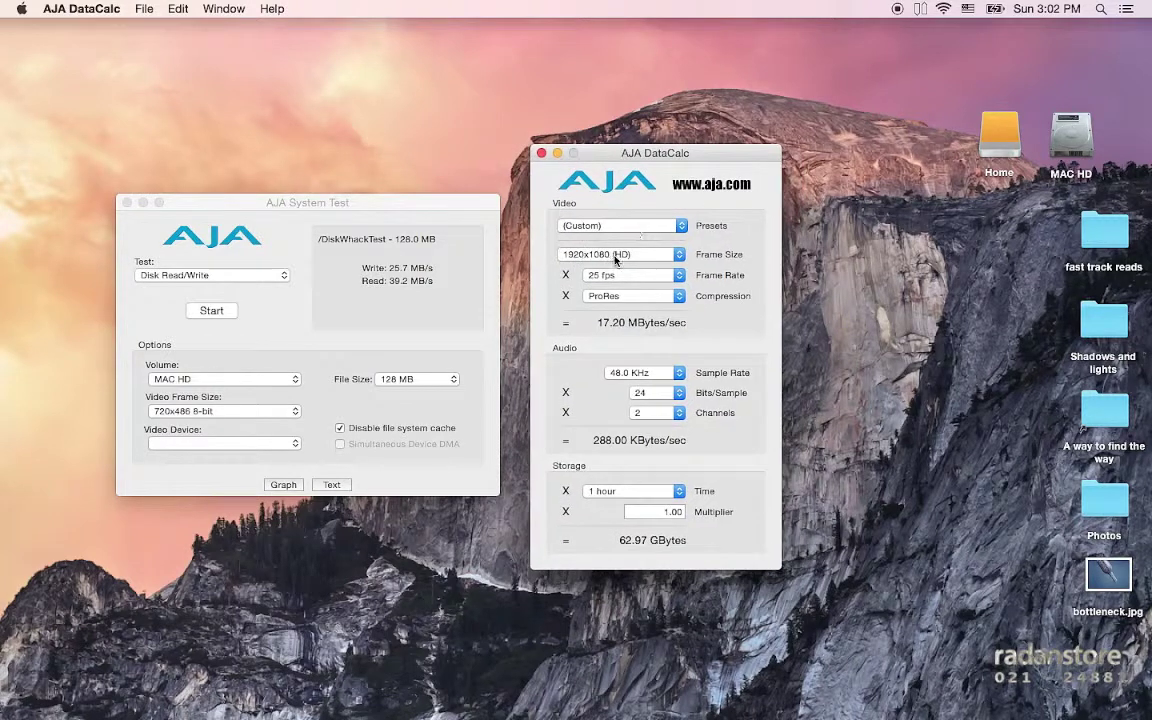
pyautogui.click(648, 296)
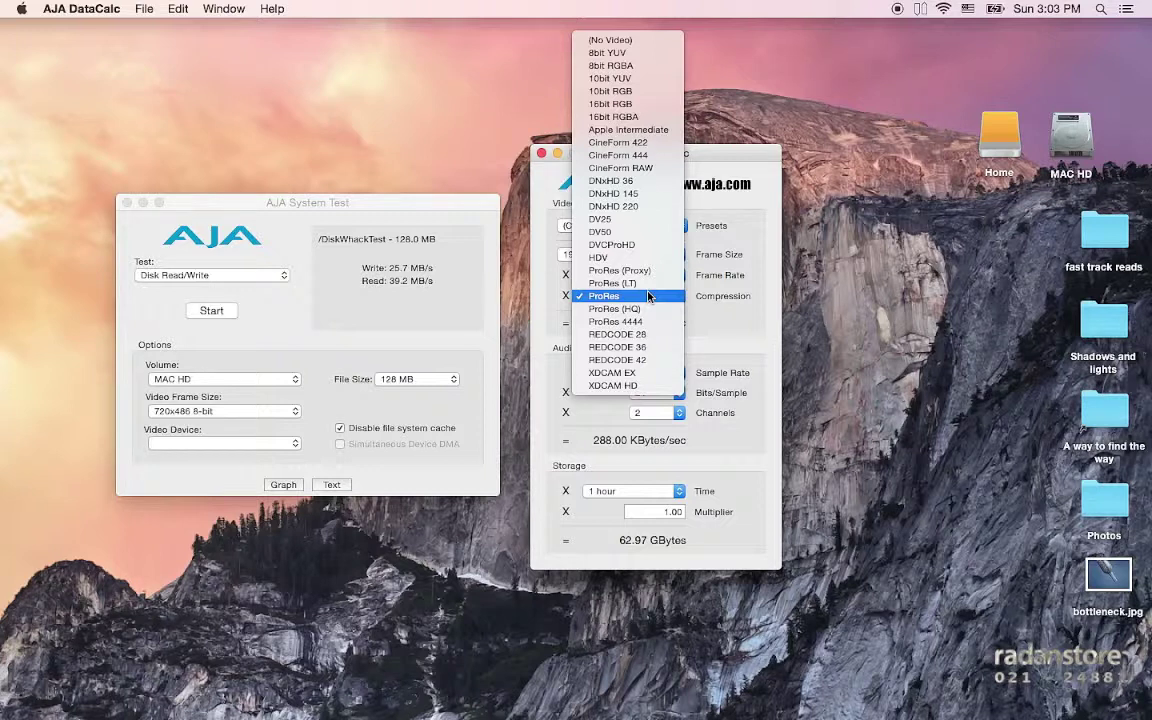
pyautogui.click(662, 323)
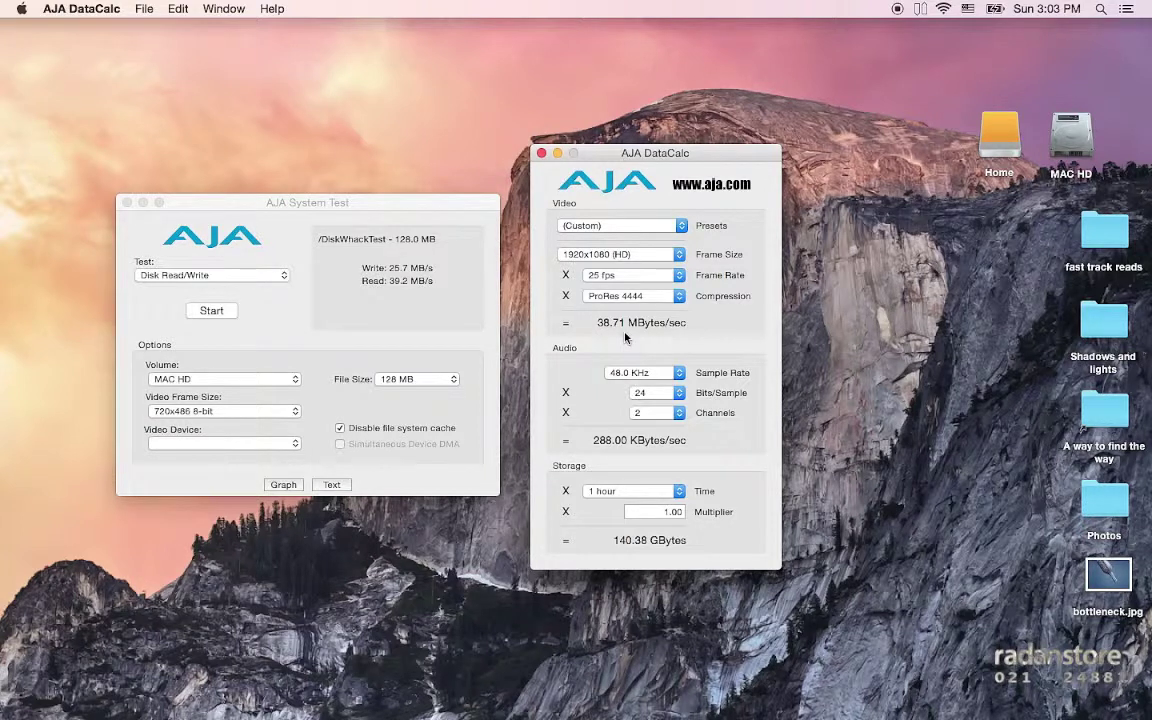
pyautogui.click(385, 334)
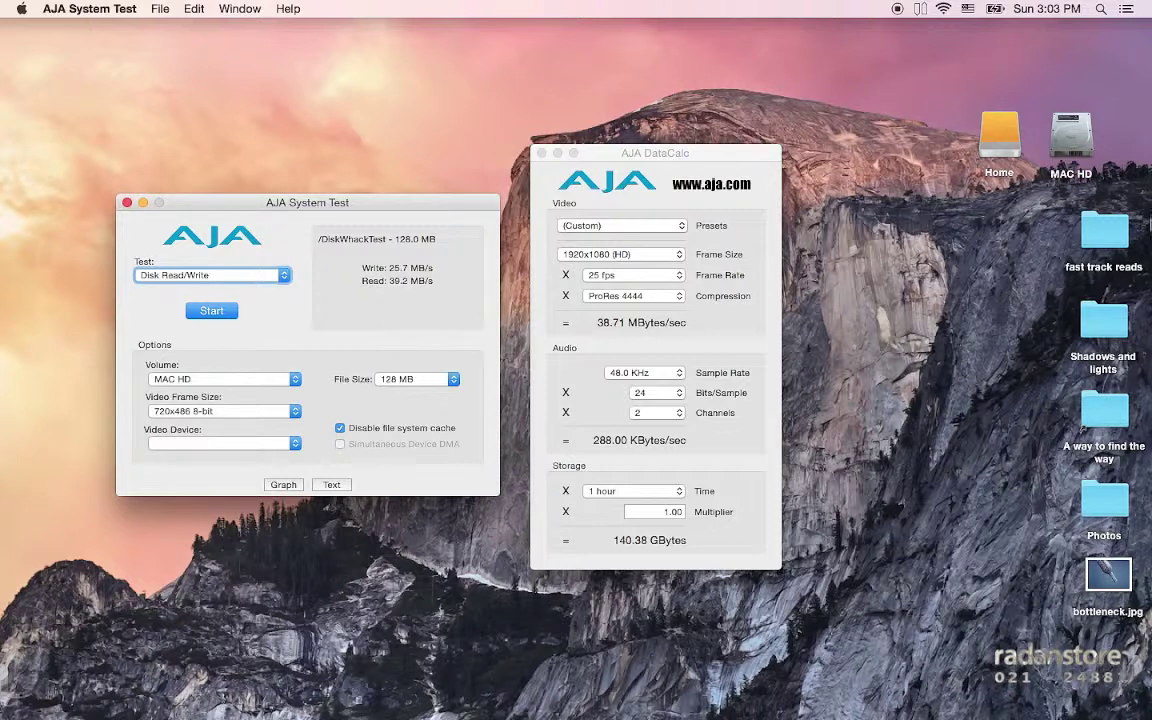
# Test the Home volume's disk speed: 24.9 MB/s write, 33.0 MB/s read.
pyautogui.click(237, 378)
pyautogui.click(236, 392)
pyautogui.click(211, 311)
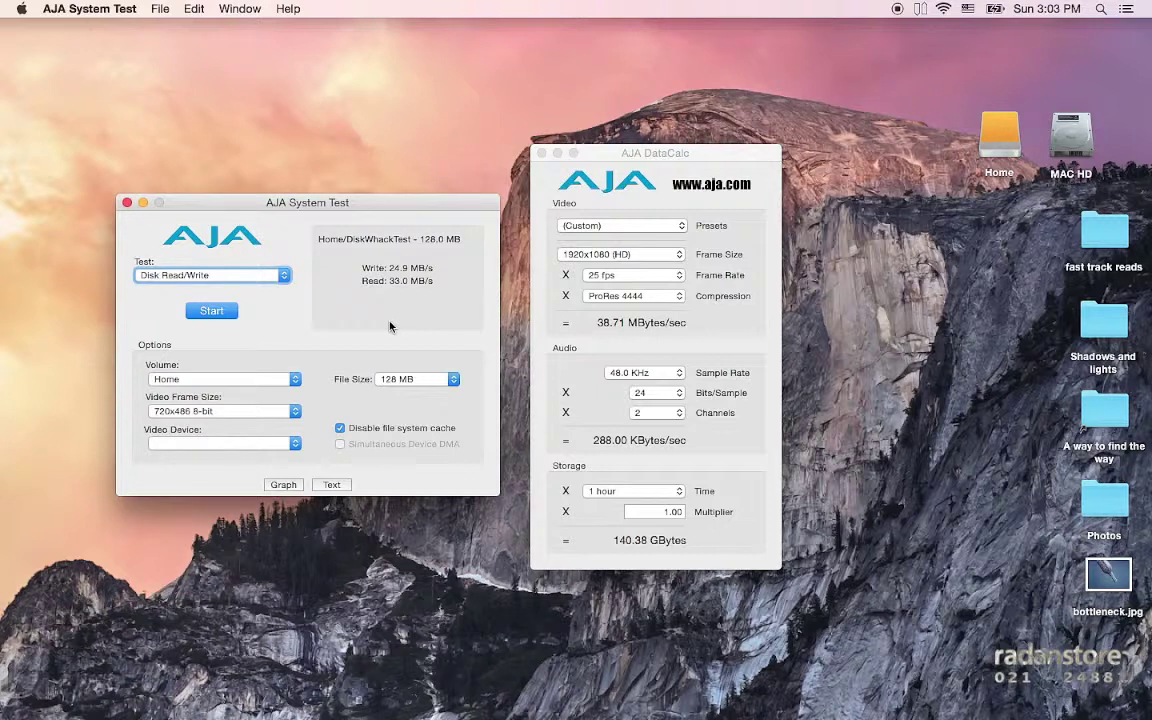
pyautogui.click(635, 296)
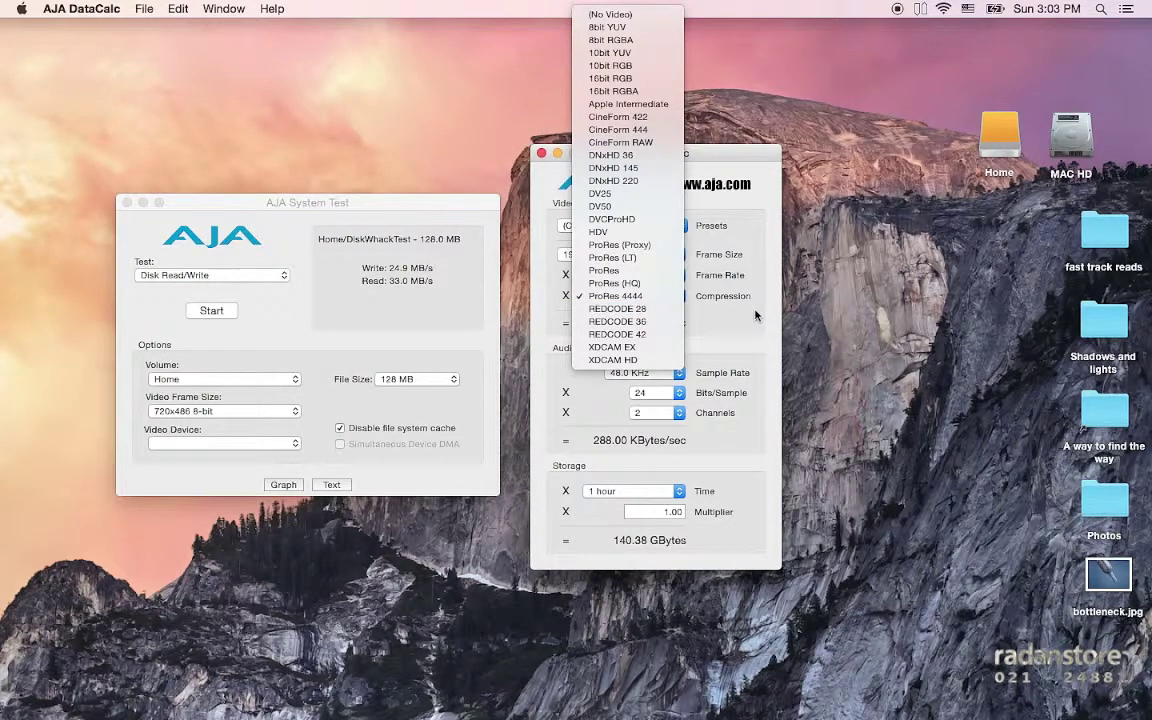
pyautogui.click(679, 292)
pyautogui.click(645, 254)
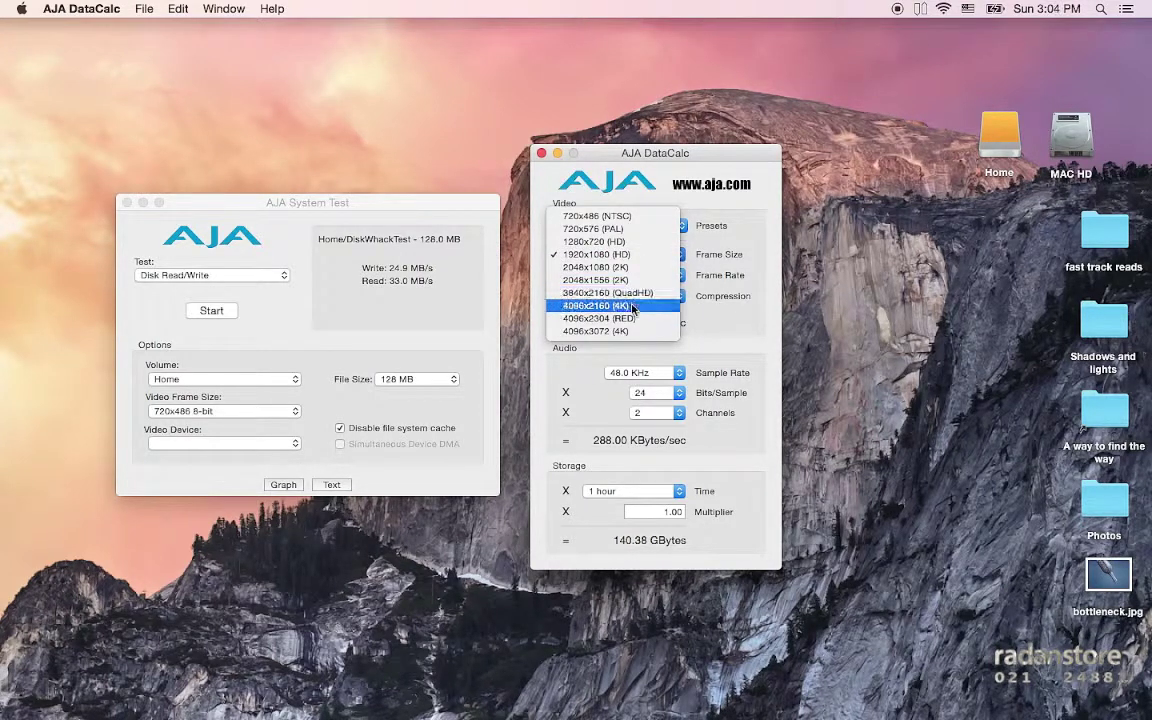
pyautogui.click(228, 392)
pyautogui.click(228, 386)
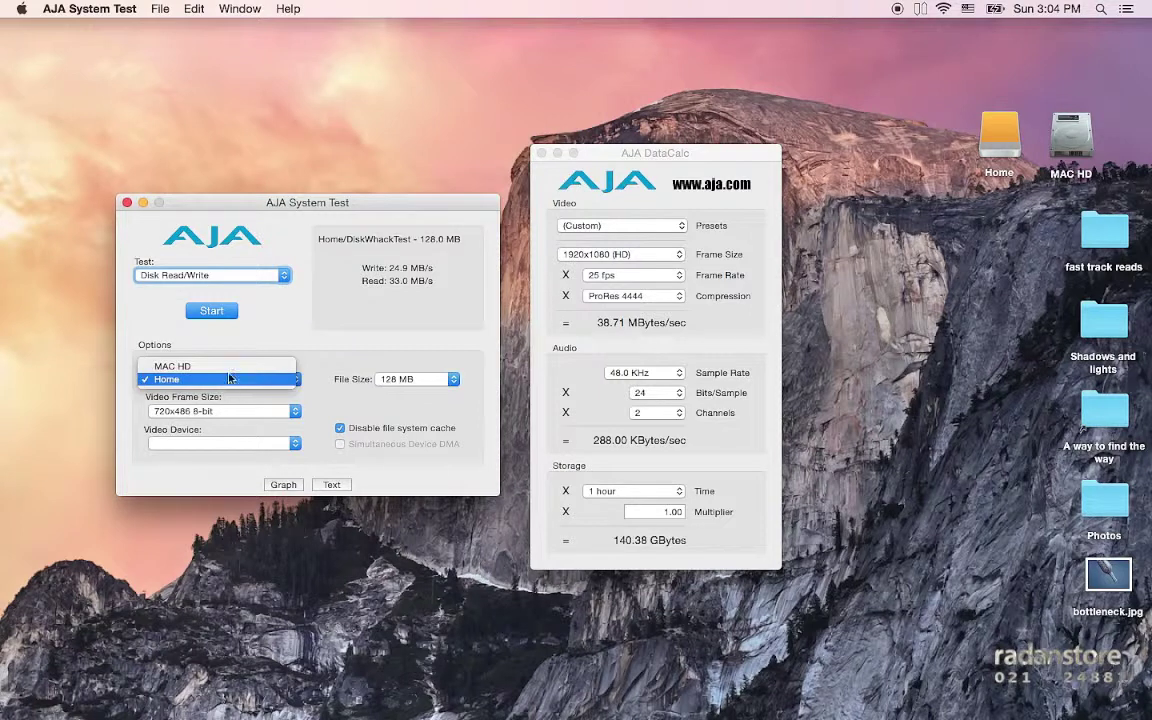
# Select MAC HD as the test volume and restart the disk read/write test.
pyautogui.click(229, 366)
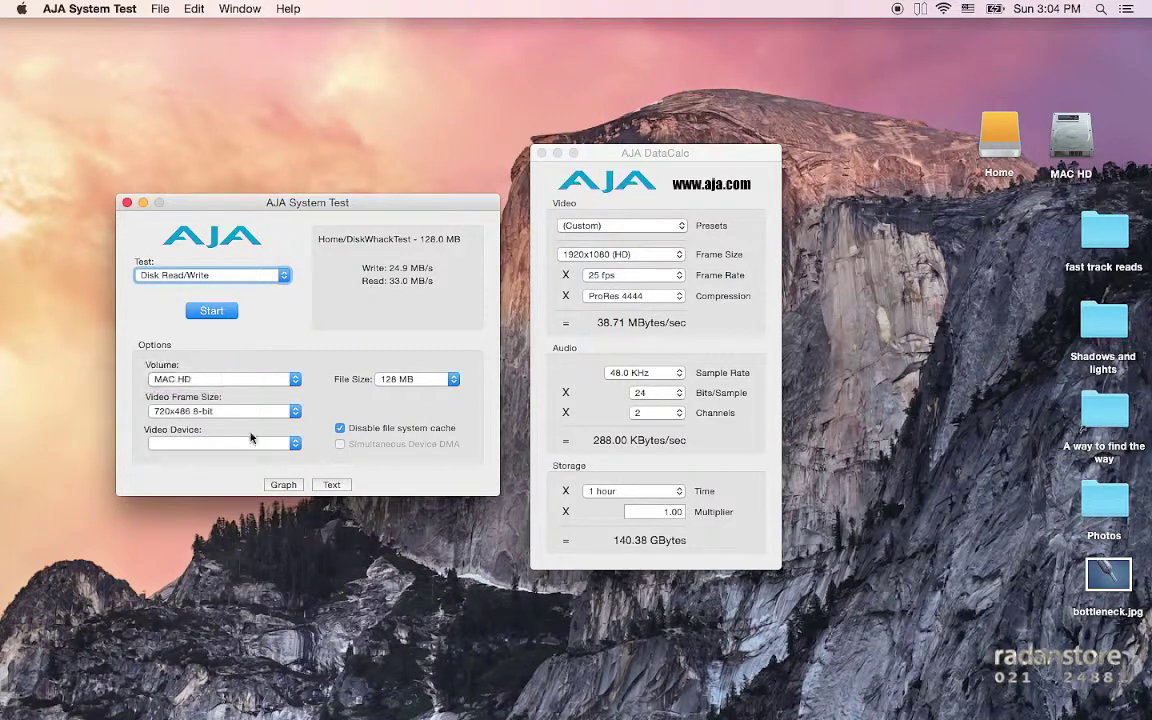
pyautogui.click(215, 313)
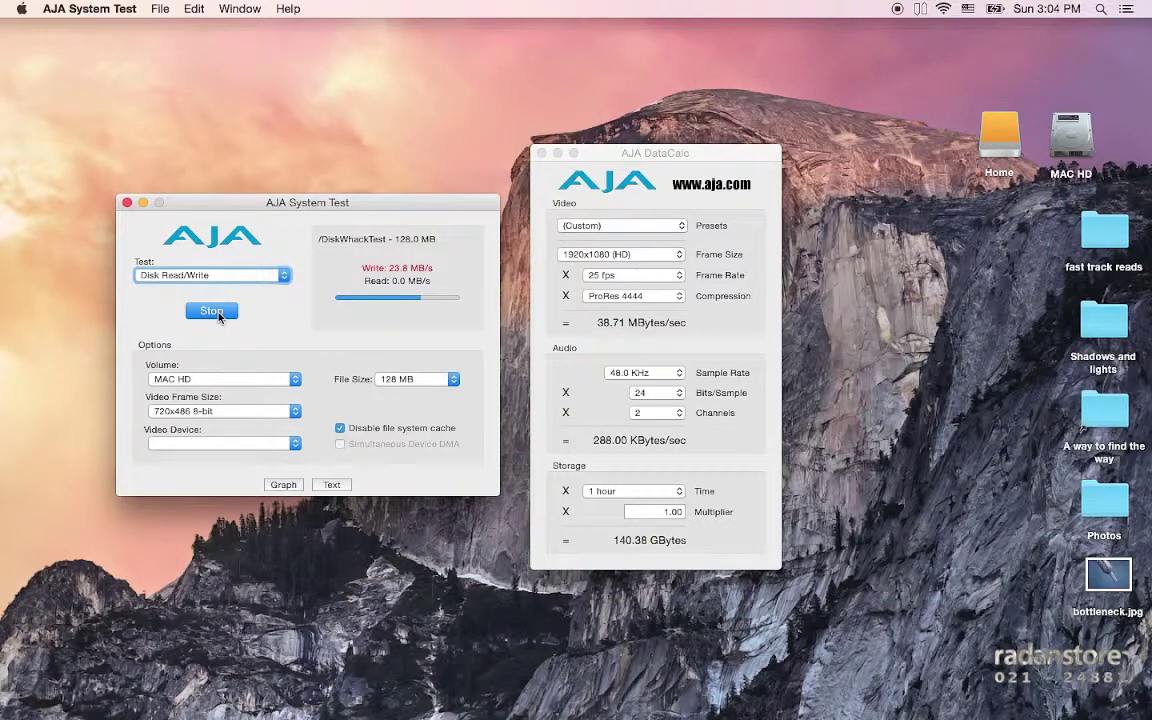
pyautogui.click(640, 256)
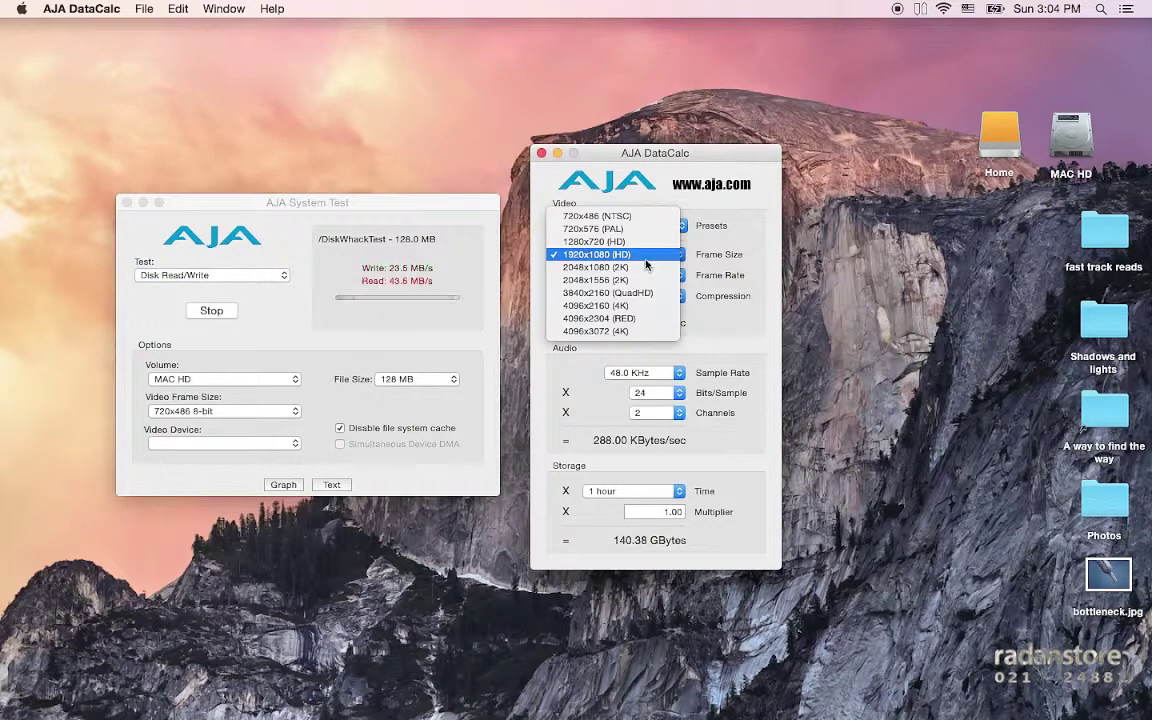
# Set the frame size to 4096x2304 (RED) and try REDCODE 42 compression.
pyautogui.click(650, 318)
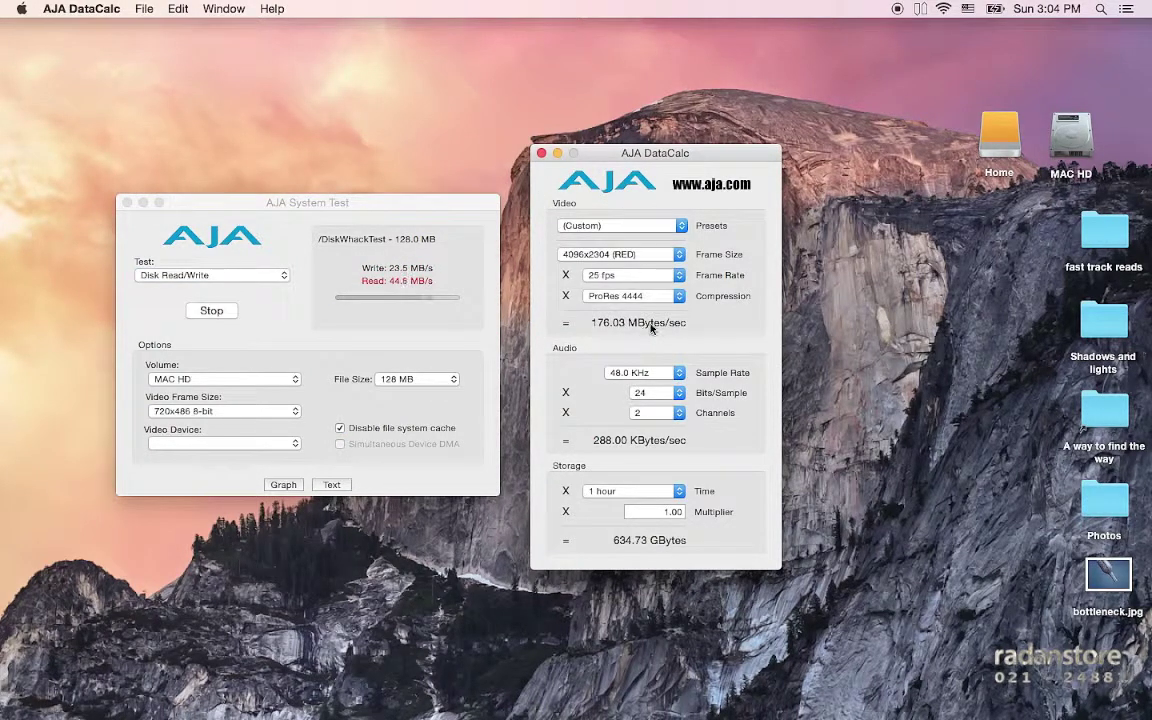
pyautogui.click(600, 297)
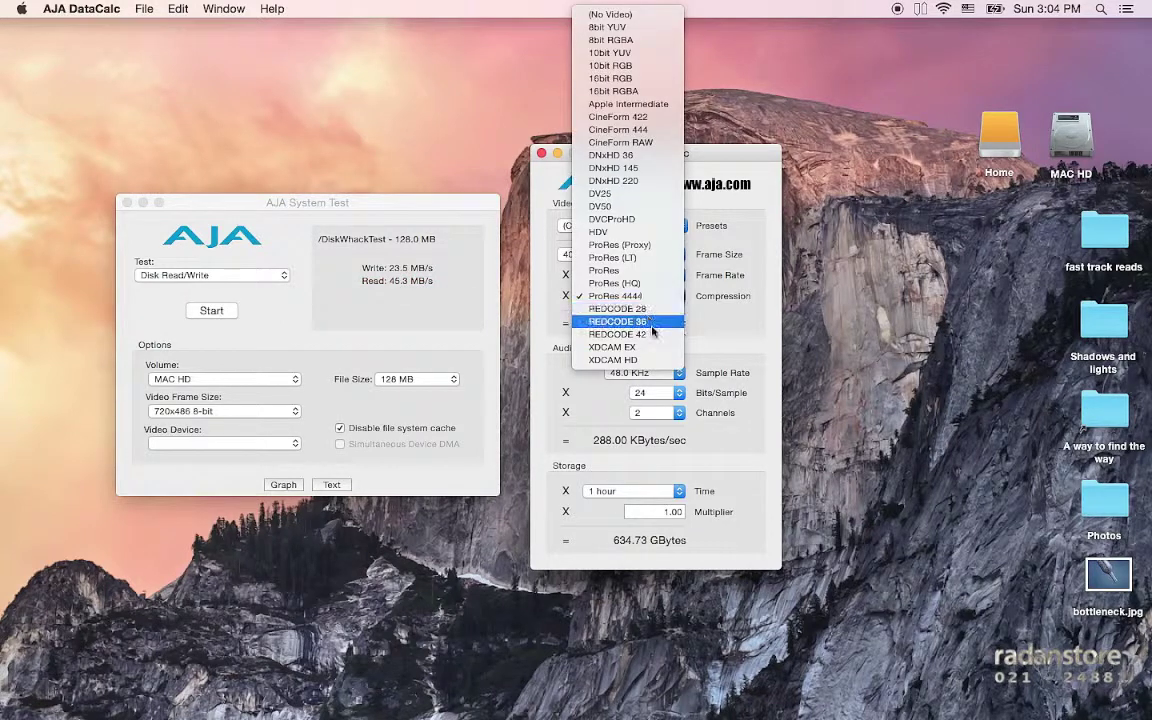
pyautogui.scroll(-1, 647, 344)
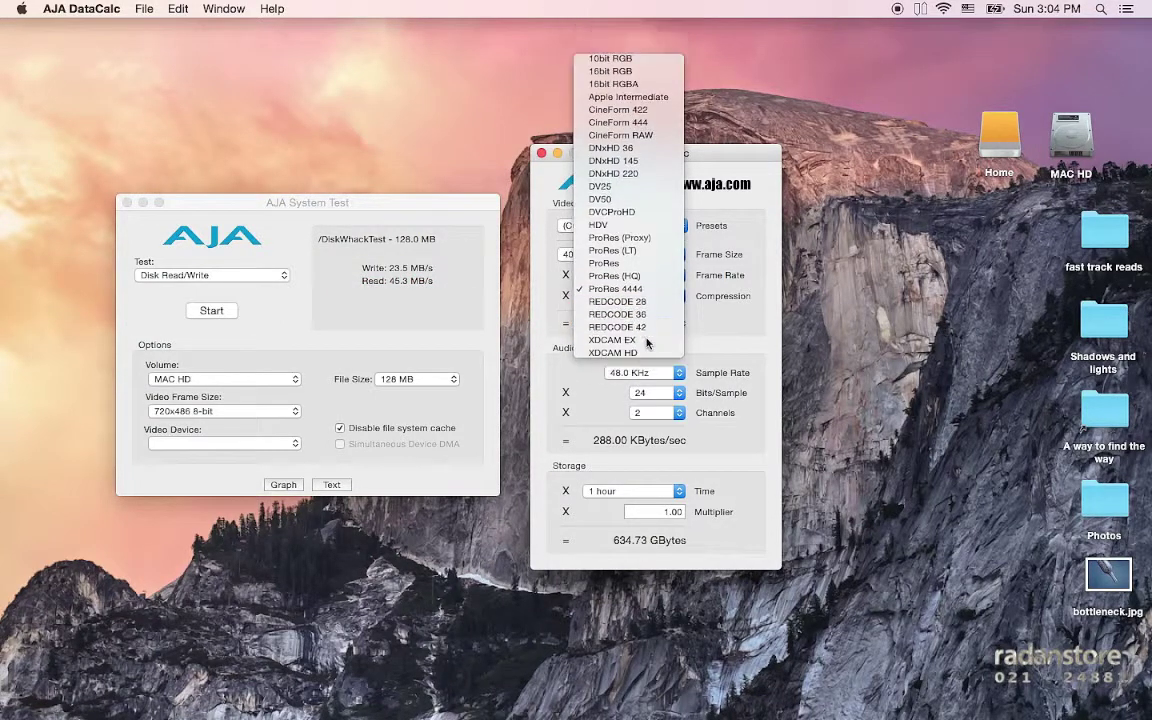
pyautogui.click(645, 327)
# Switch compression to ProRes, giving 78.23 MBytes/sec and 282.68 GBytes per hour.
pyautogui.click(456, 300)
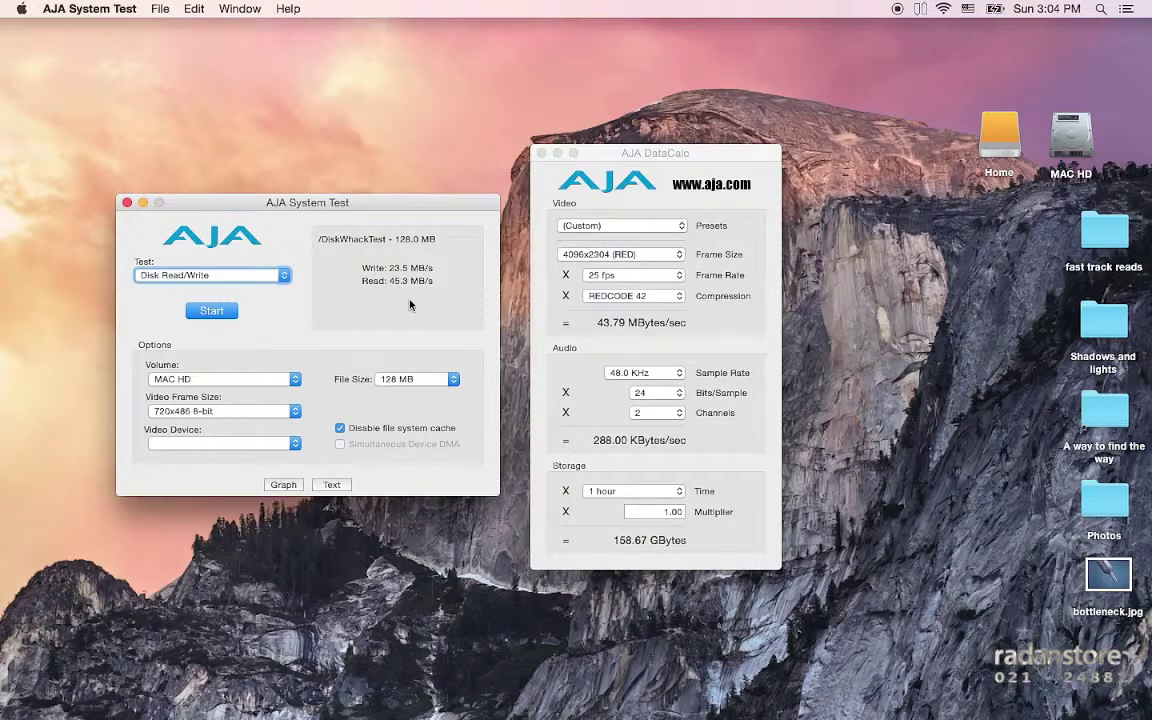
pyautogui.click(609, 331)
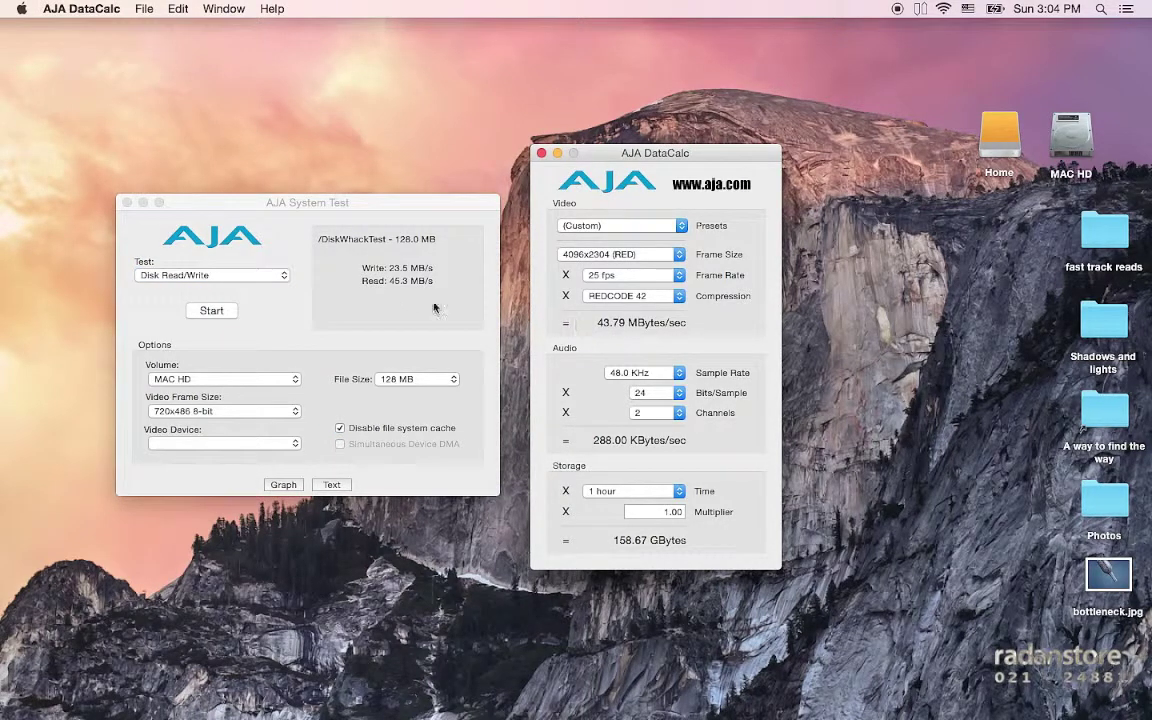
pyautogui.click(397, 295)
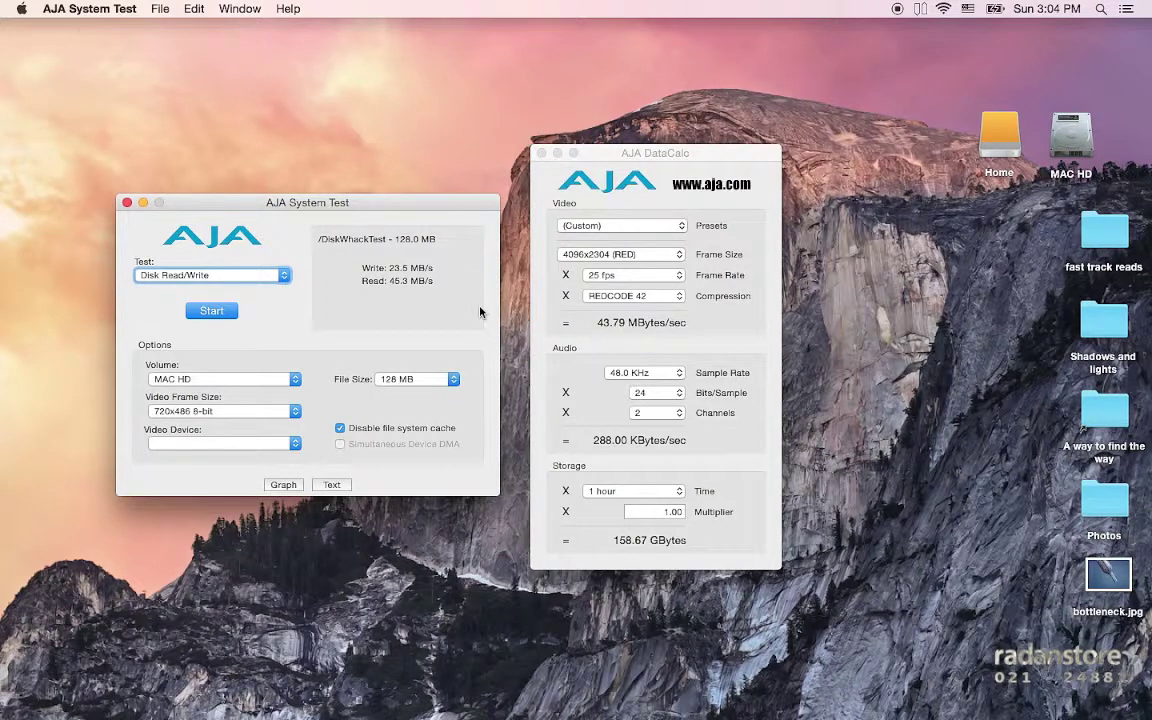
pyautogui.click(640, 296)
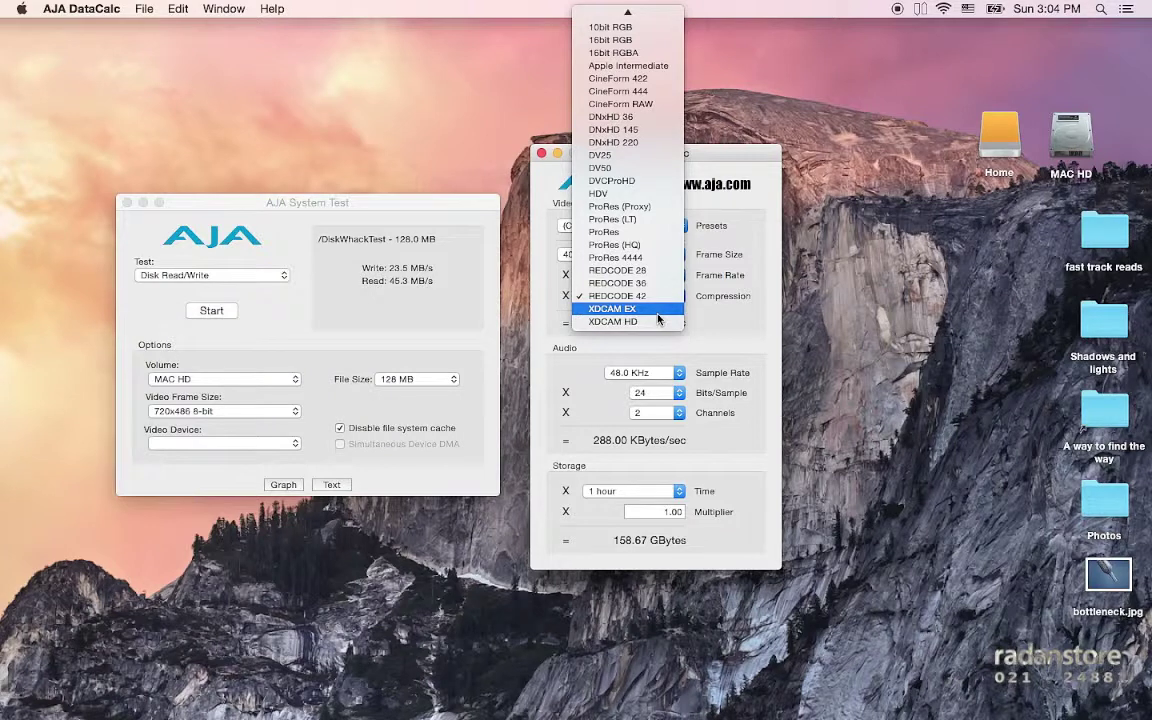
pyautogui.click(662, 232)
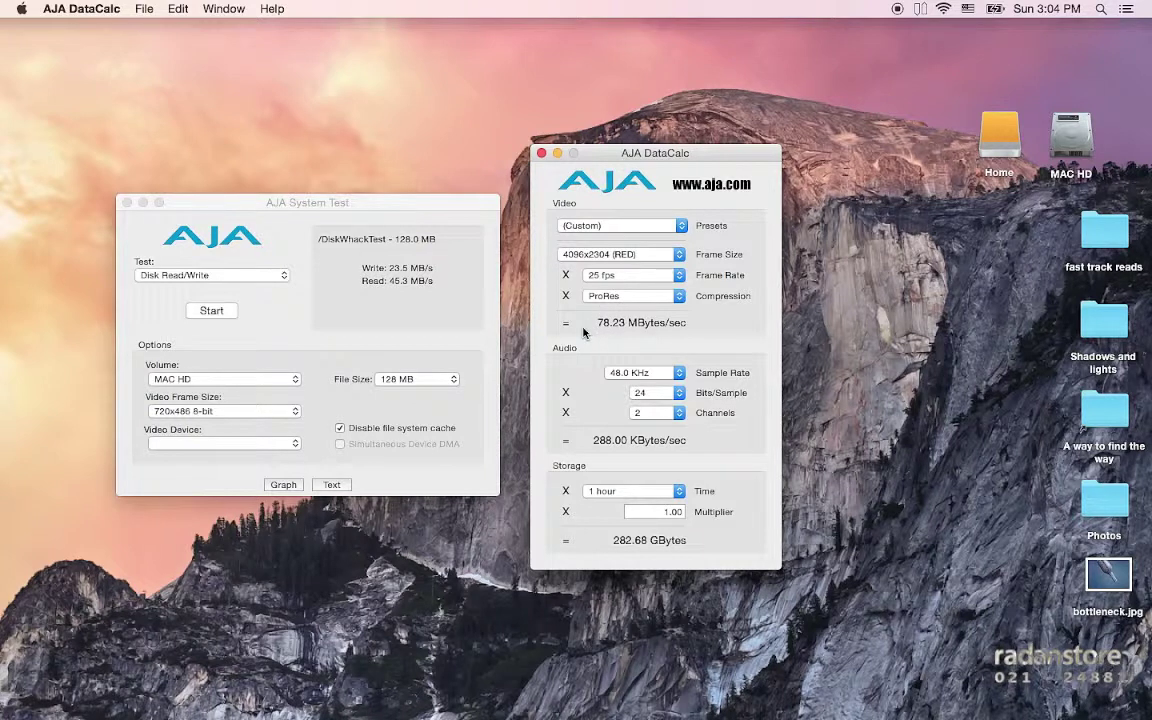
pyautogui.click(359, 257)
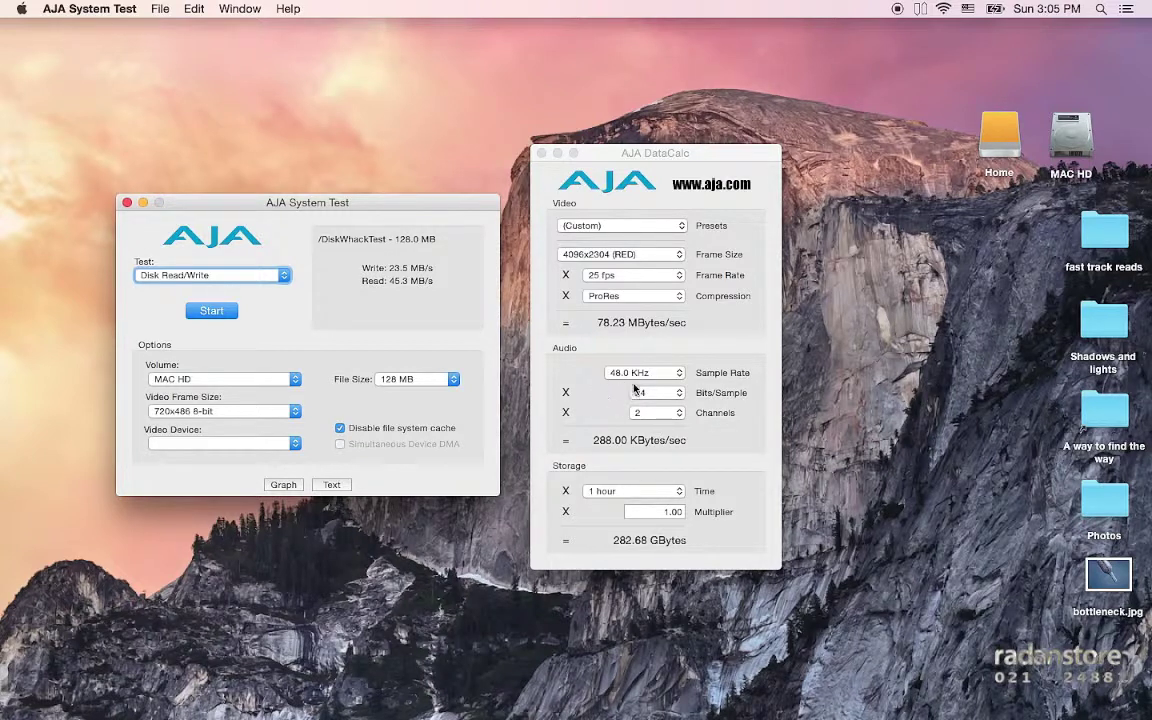
# Set DataCalc audio to 8 channels at 16 bits per sample, leaving the sample rate at 48.0 KHz.
pyautogui.click(652, 430)
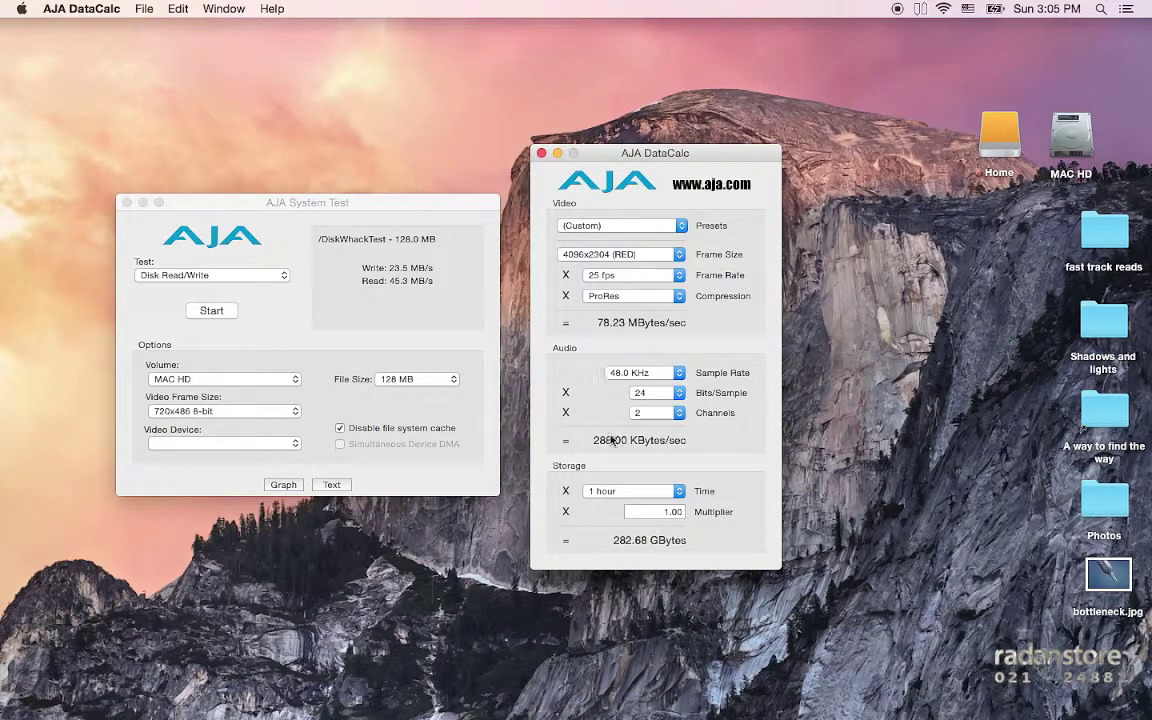
pyautogui.click(647, 413)
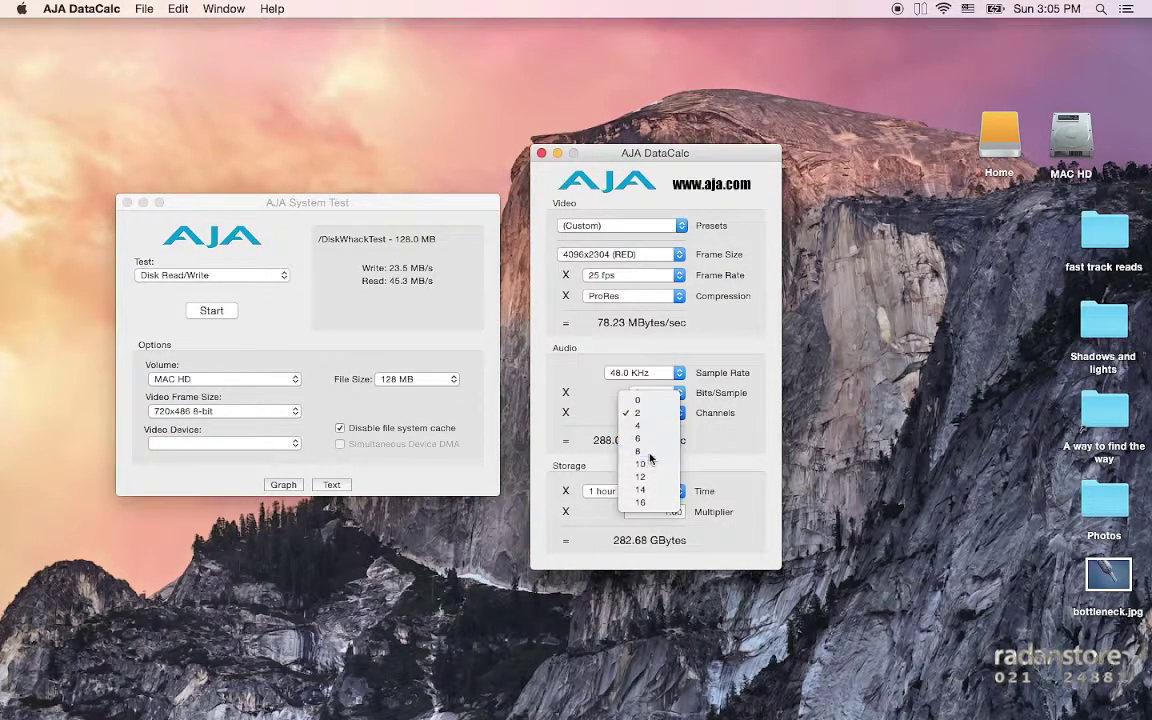
pyautogui.click(645, 451)
pyautogui.click(666, 394)
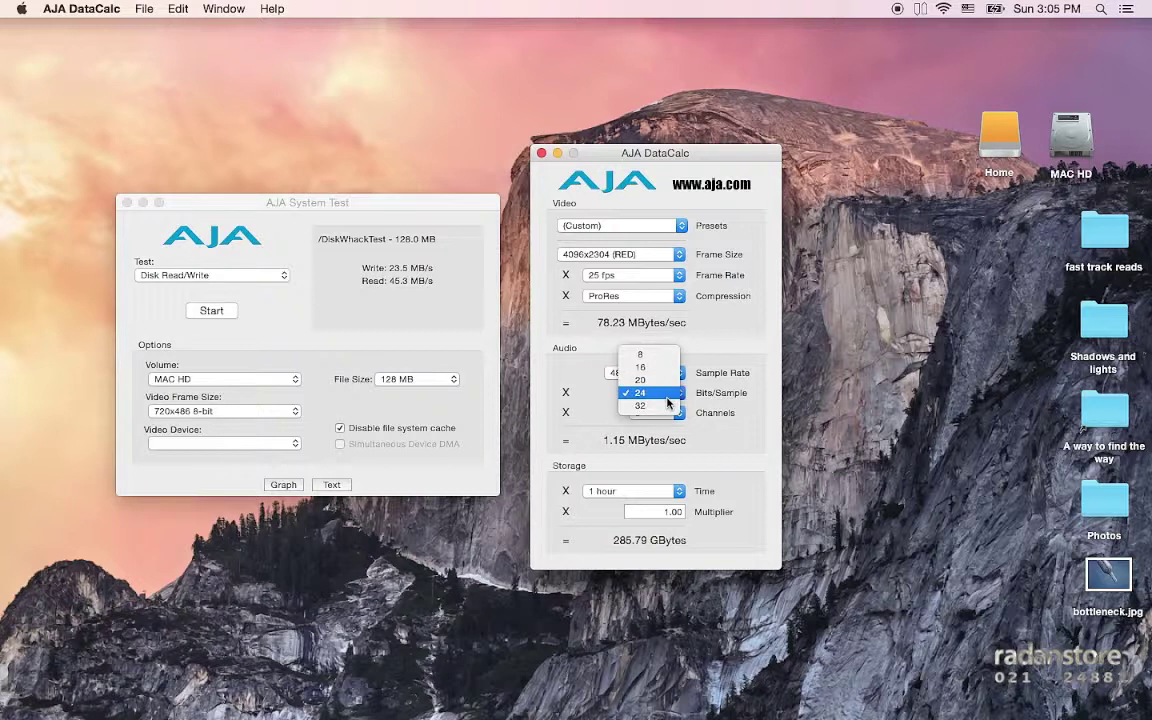
pyautogui.click(645, 367)
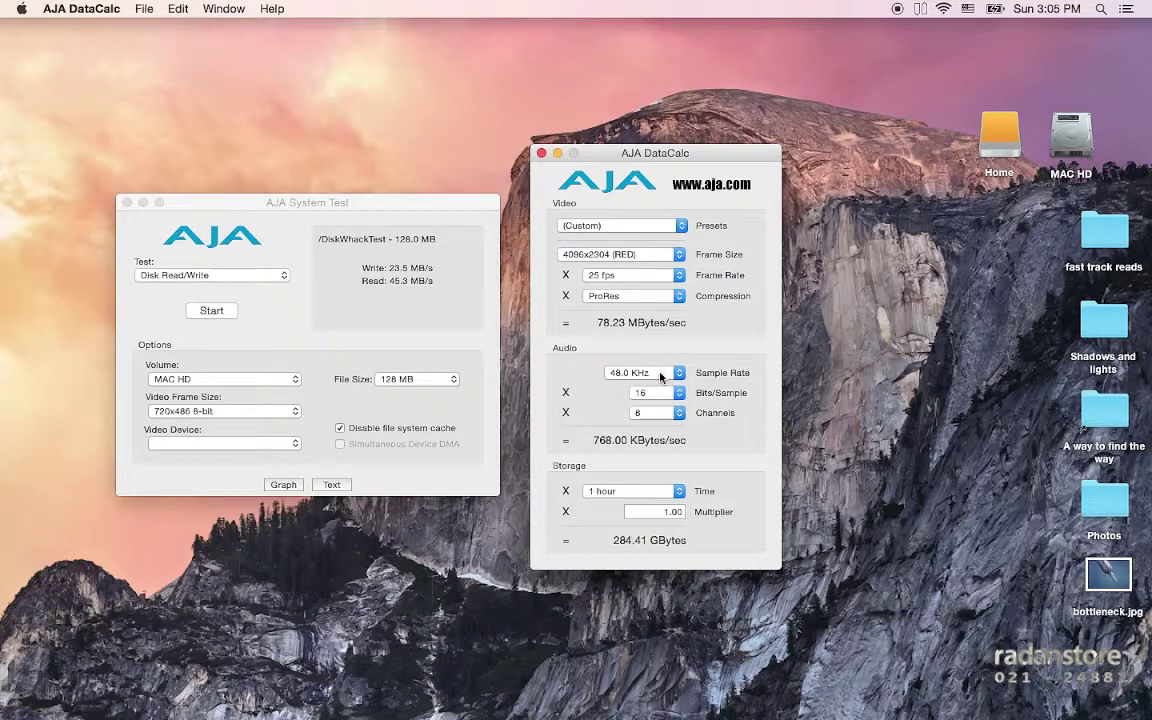
pyautogui.click(660, 376)
pyautogui.click(660, 376)
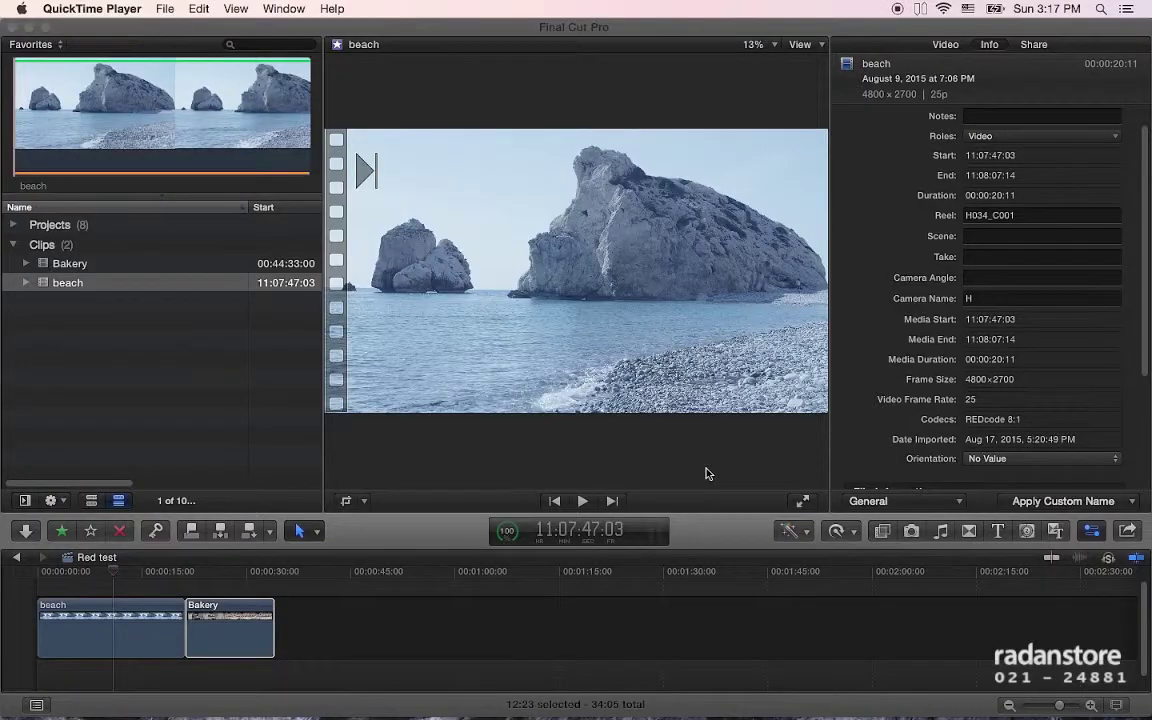
# Back in Final Cut Pro, select the Bakery clip and then the beach clip in the browser.
pyautogui.press('super+Tab')
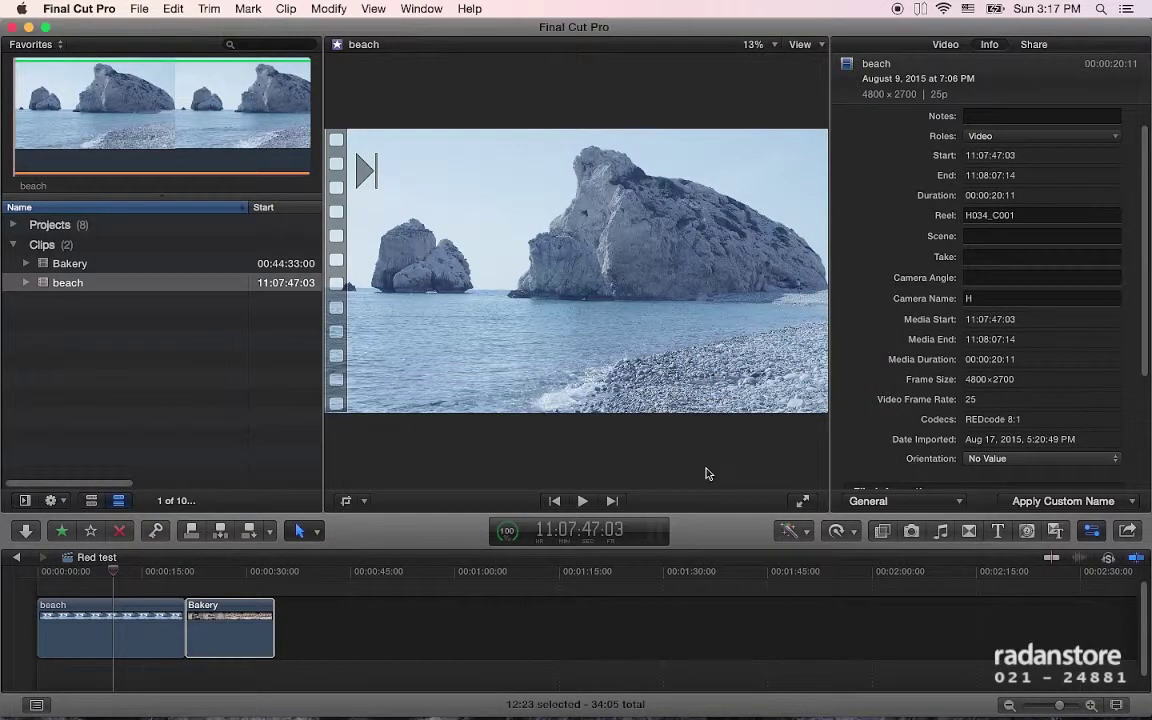
pyautogui.click(87, 267)
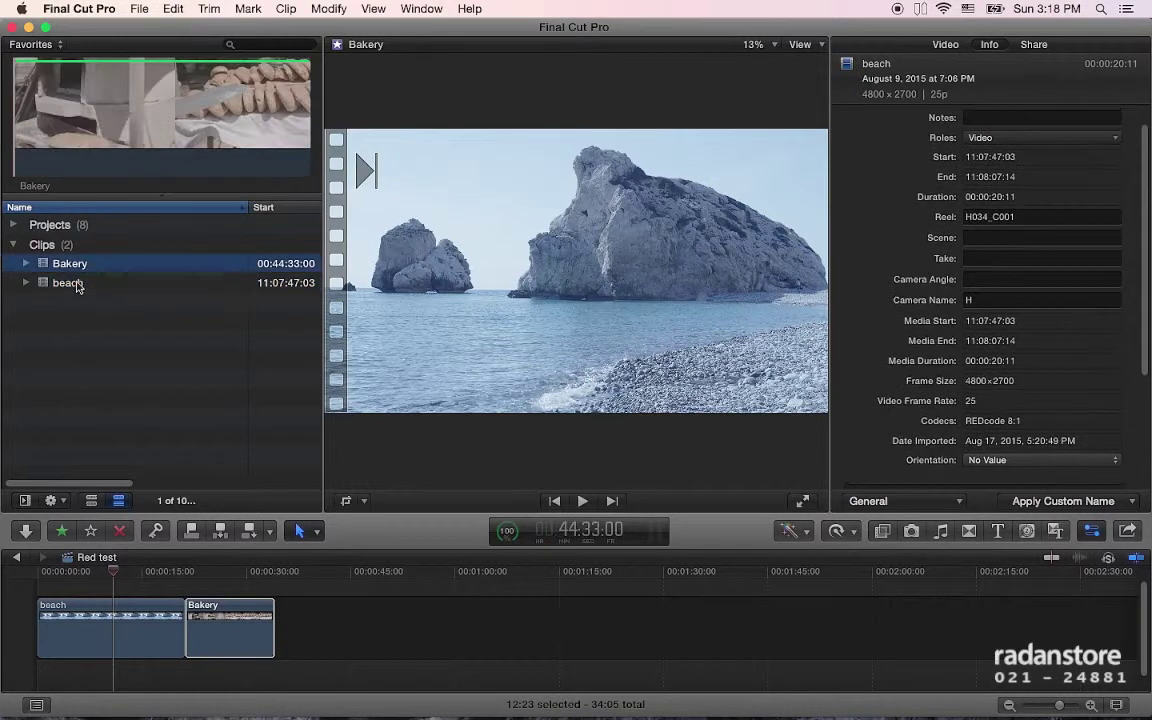
pyautogui.click(77, 287)
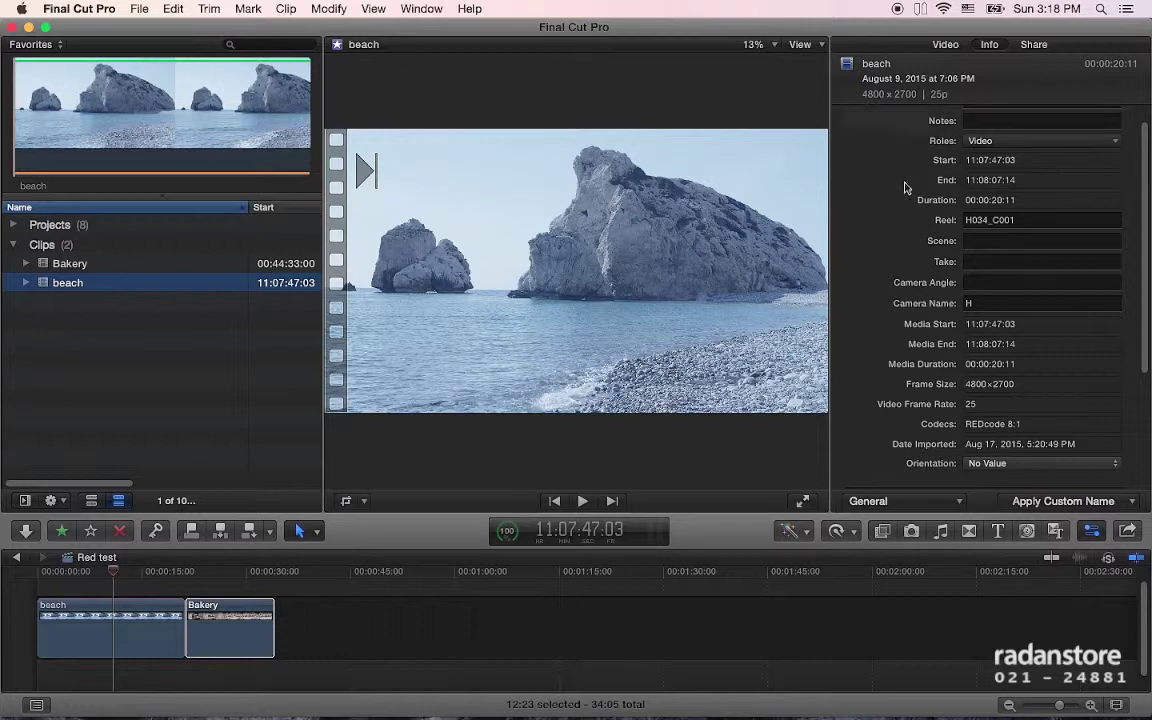
pyautogui.scroll(1, 908, 200)
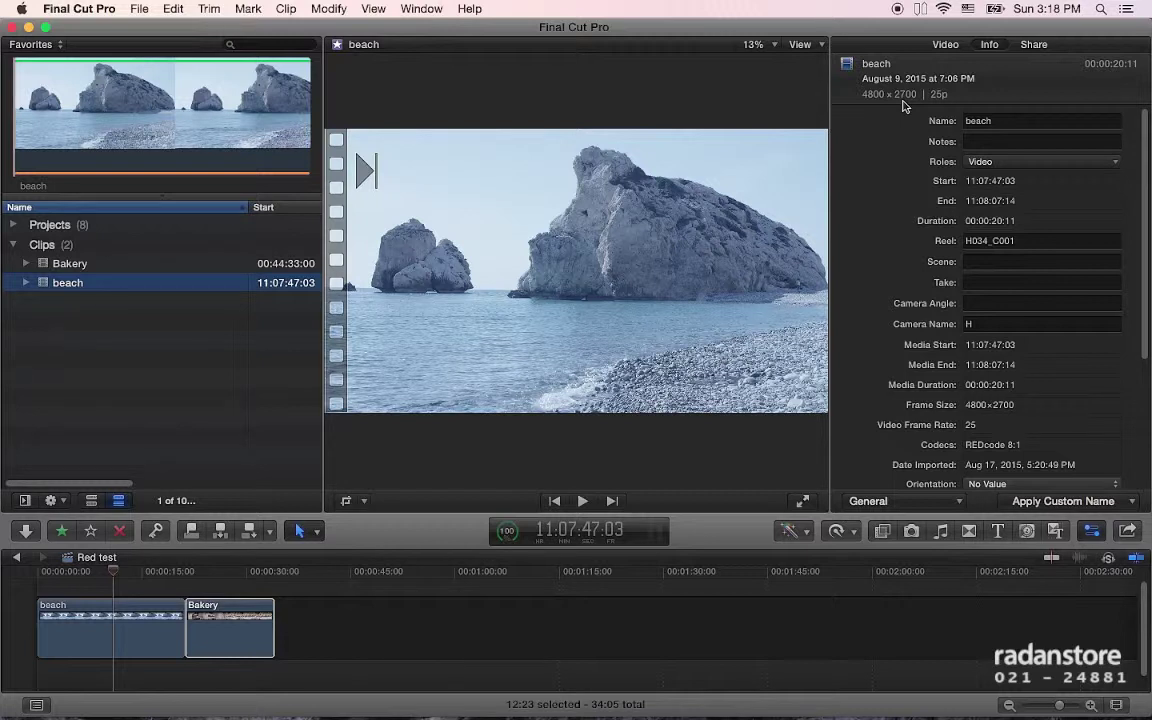
# Play the Red test timeline from about 11 seconds in, then stop playback.
pyautogui.click(115, 576)
pyautogui.click(119, 577)
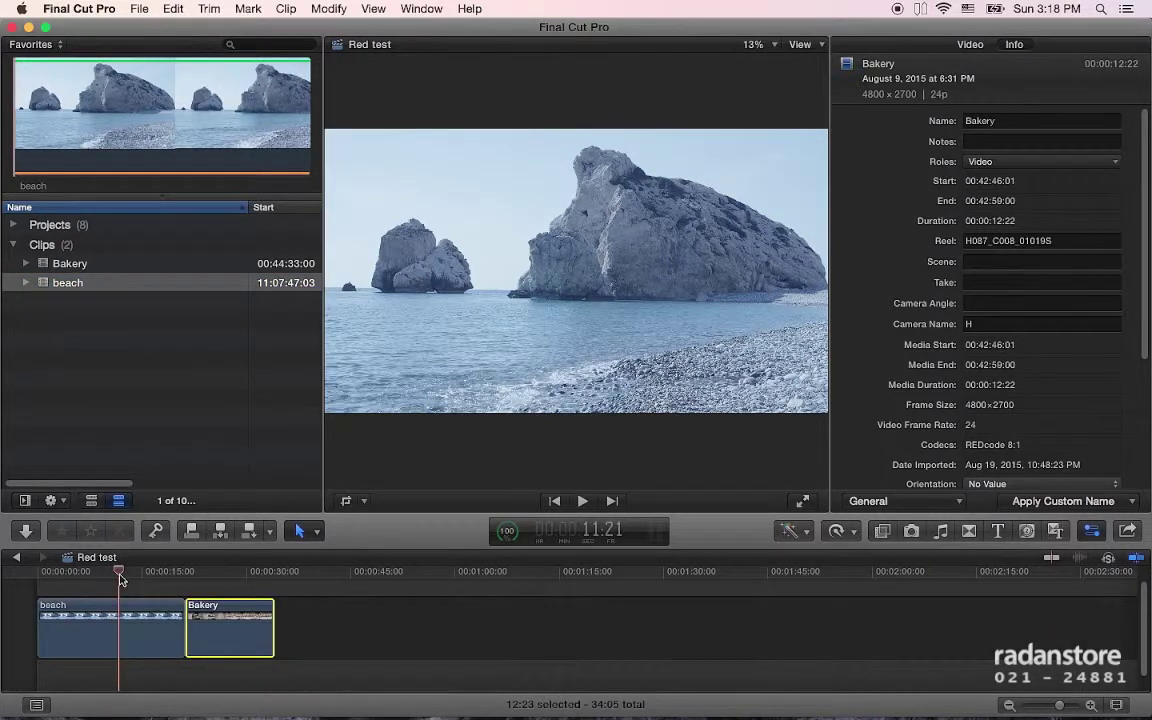
pyautogui.press('space')
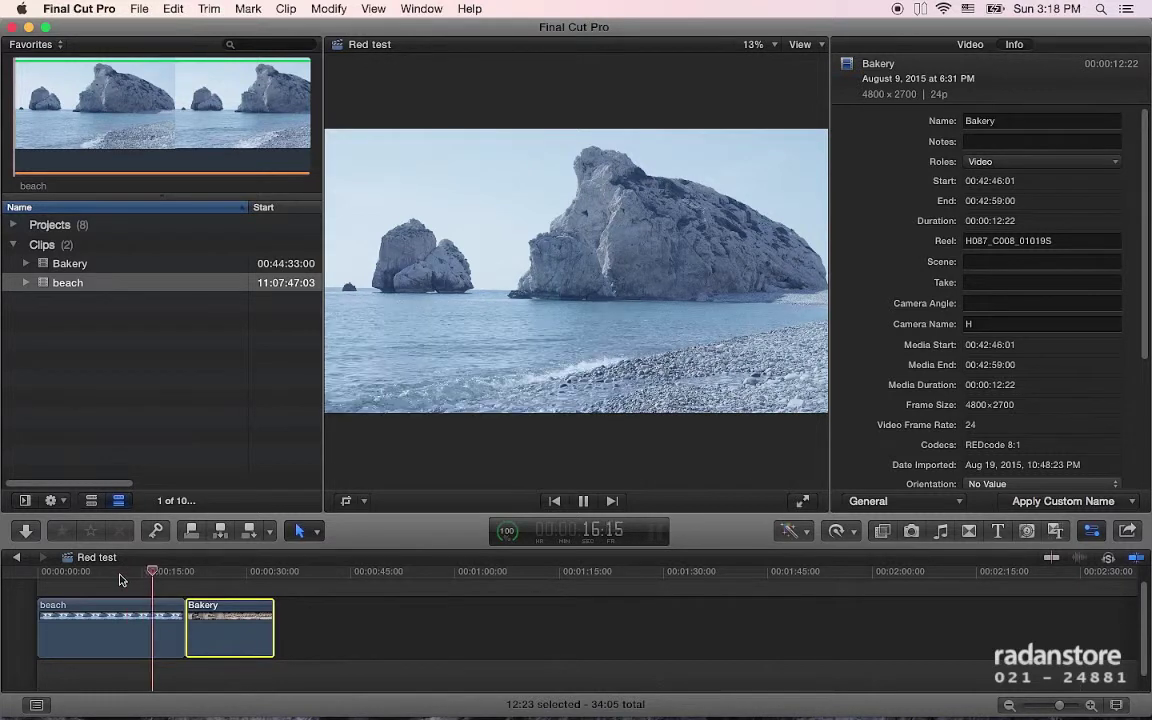
pyautogui.press('space')
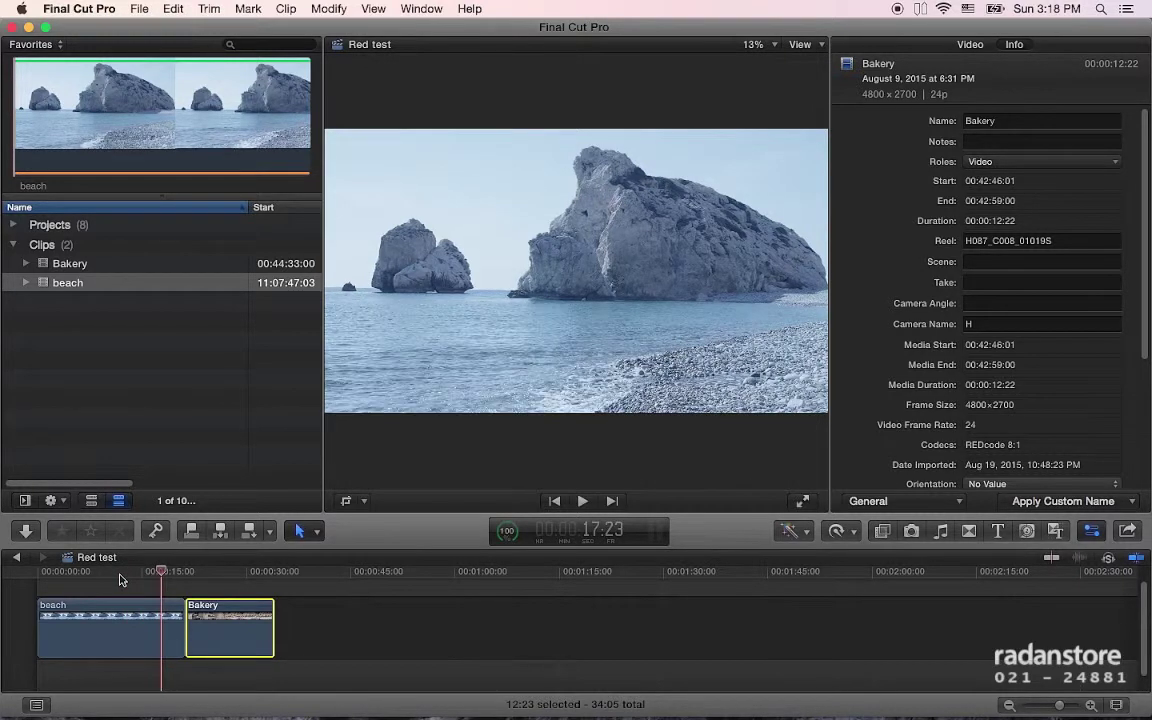
pyautogui.press('super+Tab')
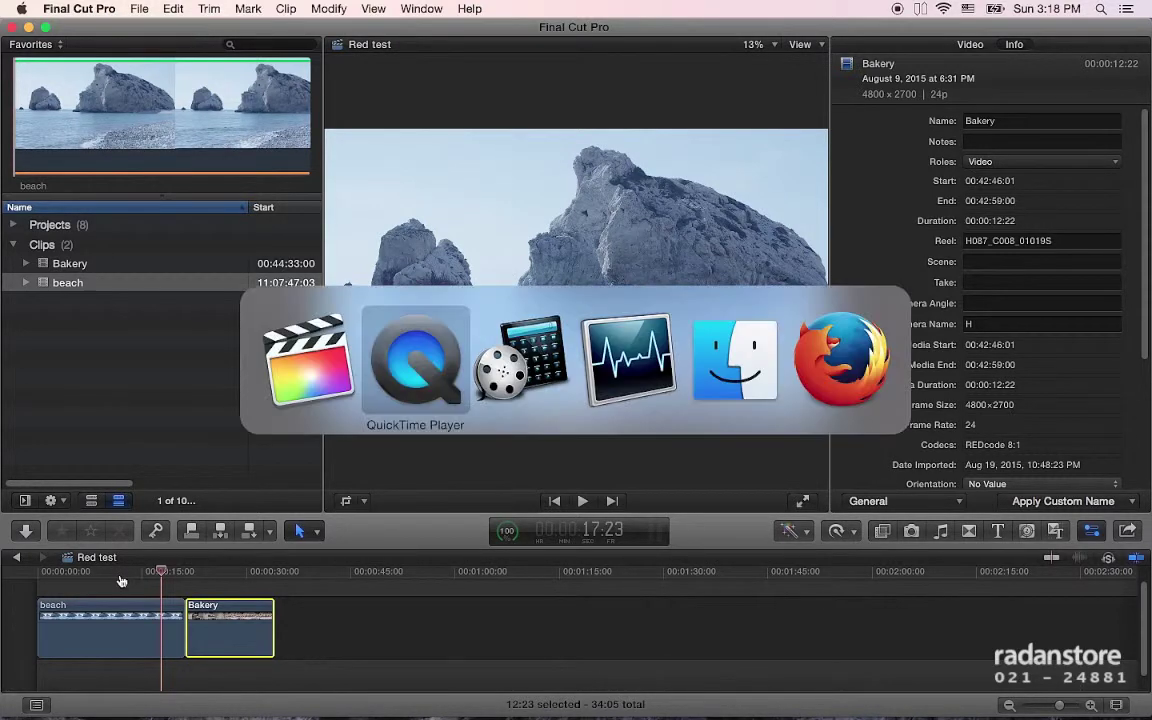
pyautogui.press('super+Tab')
pyautogui.press('super+Tab')
pyautogui.press('super+Tab')
pyautogui.press('super+Tab')
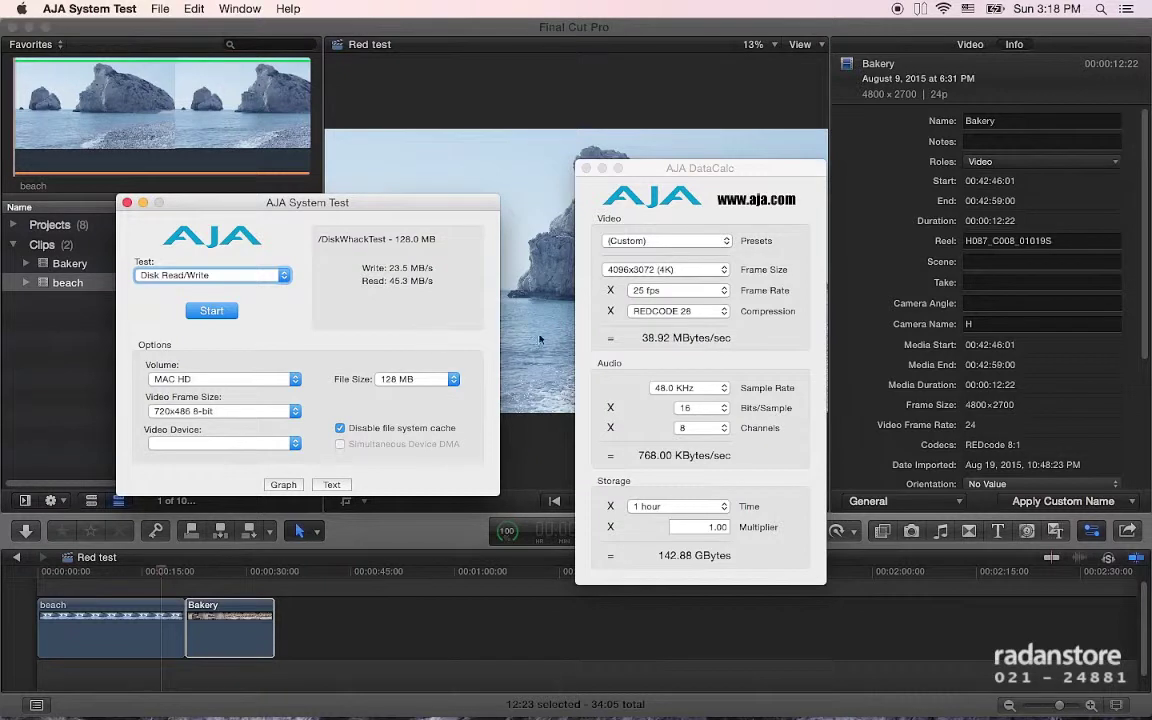
pyautogui.click(660, 270)
pyautogui.click(599, 248)
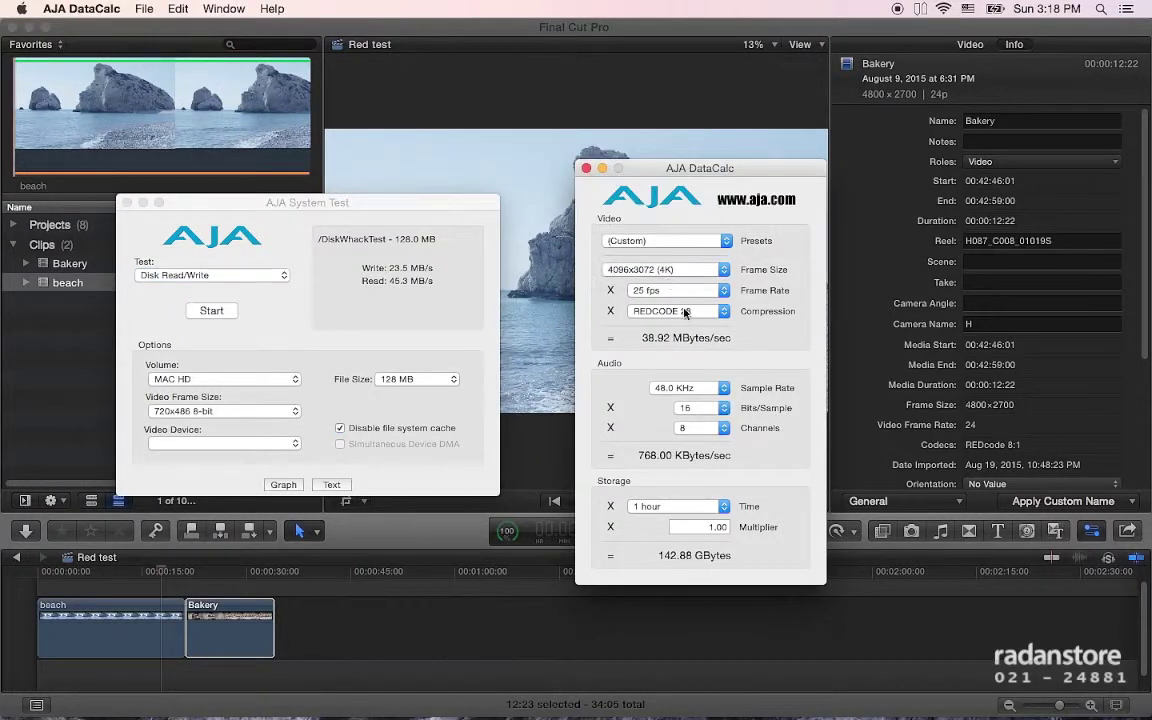
pyautogui.click(686, 311)
pyautogui.click(686, 311)
pyautogui.click(397, 265)
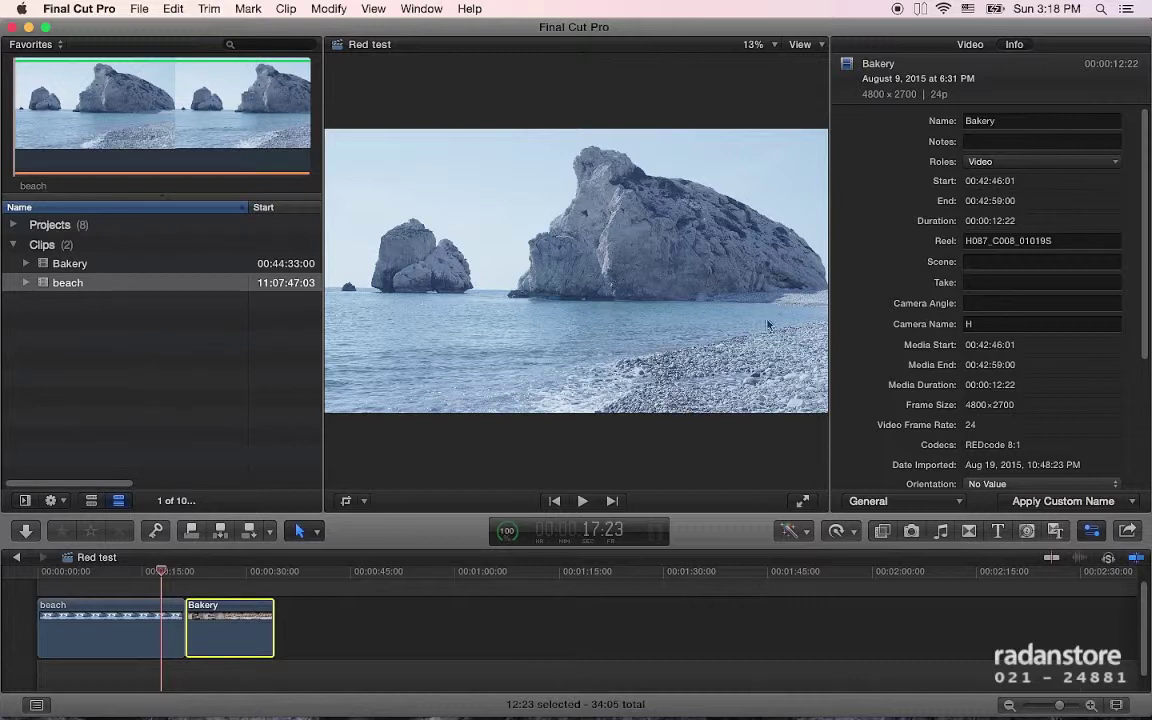
# Scroll the Bakery clip's Info inspector down to File Information and its available media representations.
pyautogui.scroll(-1, 930, 346)
pyautogui.scroll(-3, 930, 346)
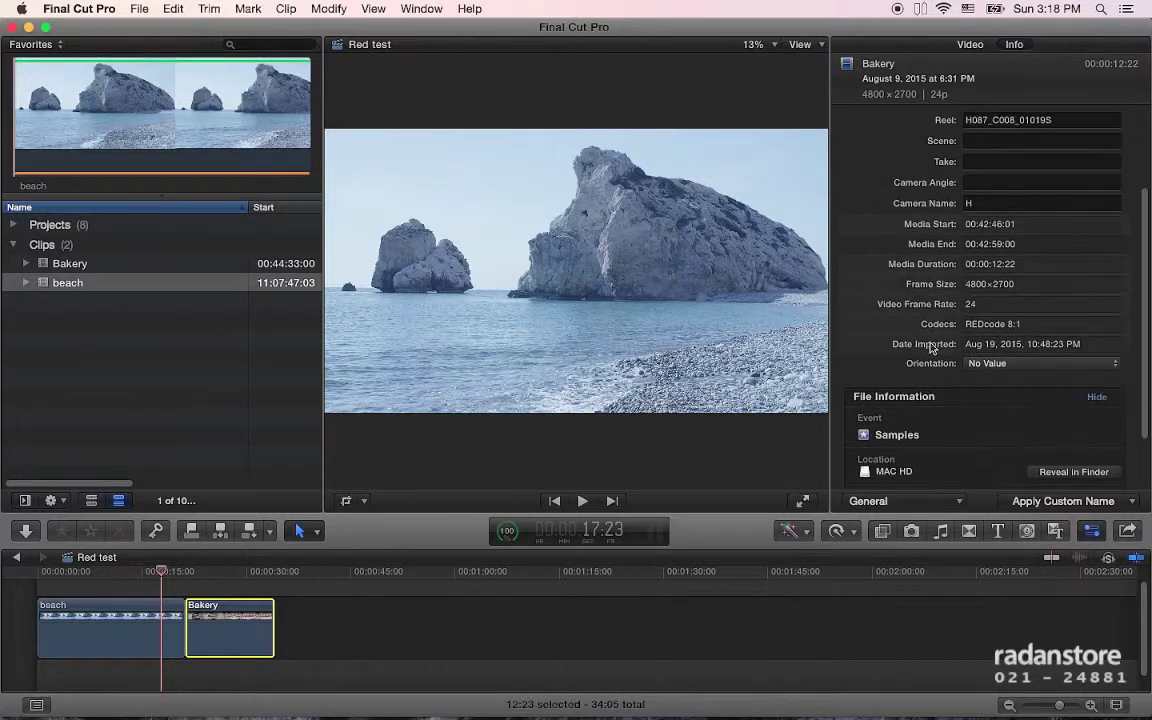
pyautogui.scroll(-2, 933, 400)
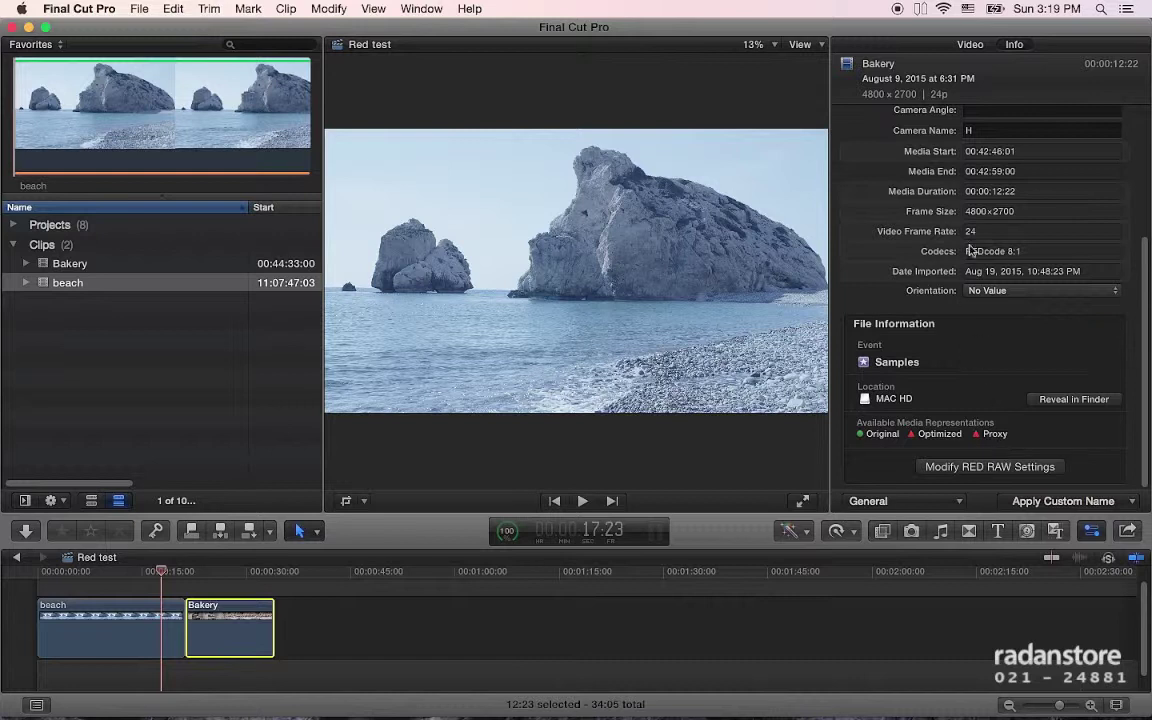
pyautogui.click(858, 232)
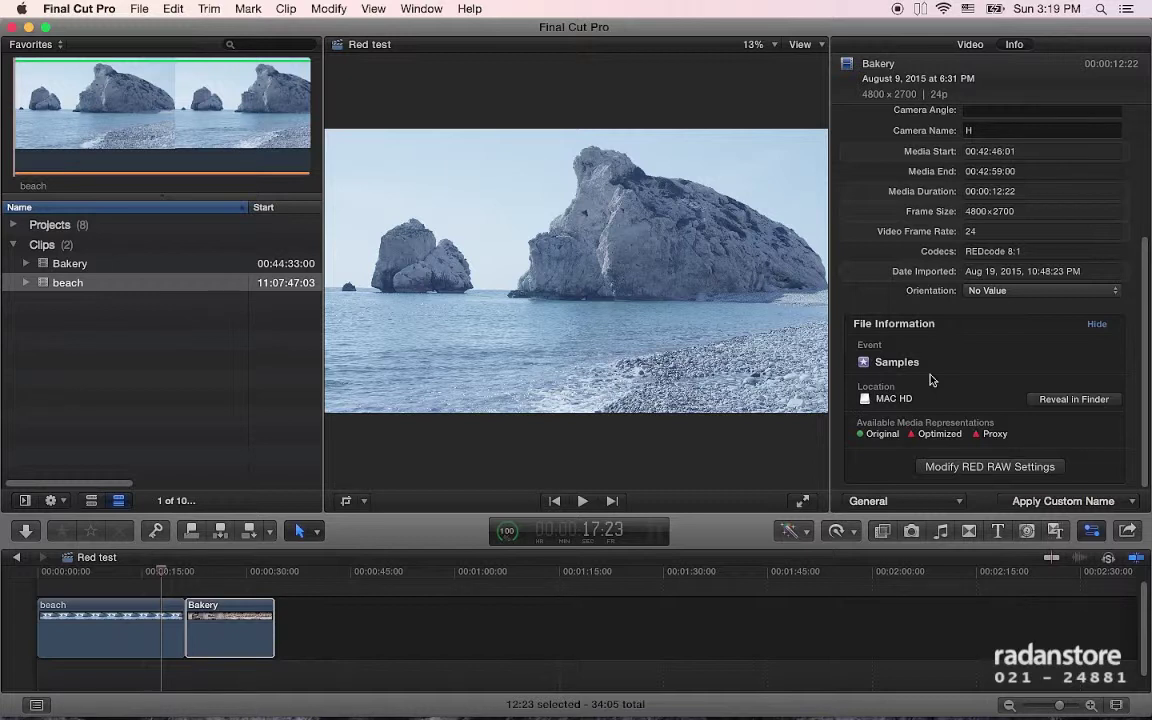
# Arrange the DataCalc and System Test windows side by side, keeping the 4096x3072 (4K) frame size.
pyautogui.press('super+Tab')
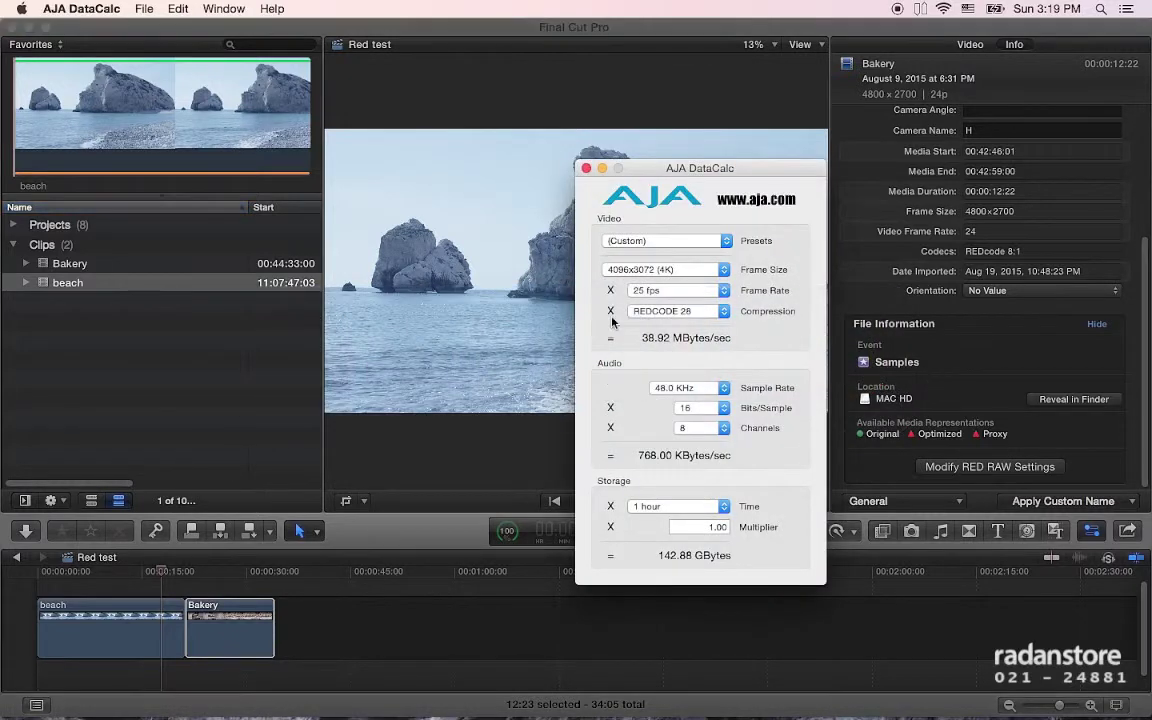
pyautogui.press('super+Tab')
pyautogui.press('super+Tab')
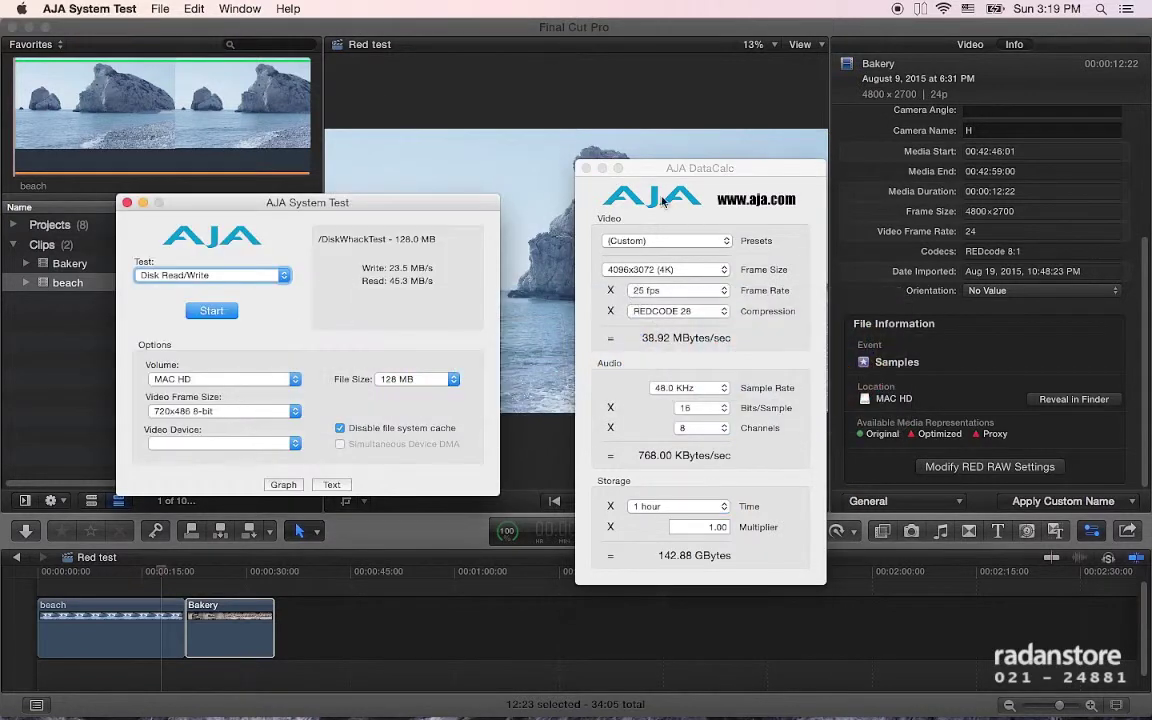
pyautogui.moveTo(662, 168); pyautogui.dragTo(845, 161)
pyautogui.moveTo(338, 202); pyautogui.dragTo(488, 204)
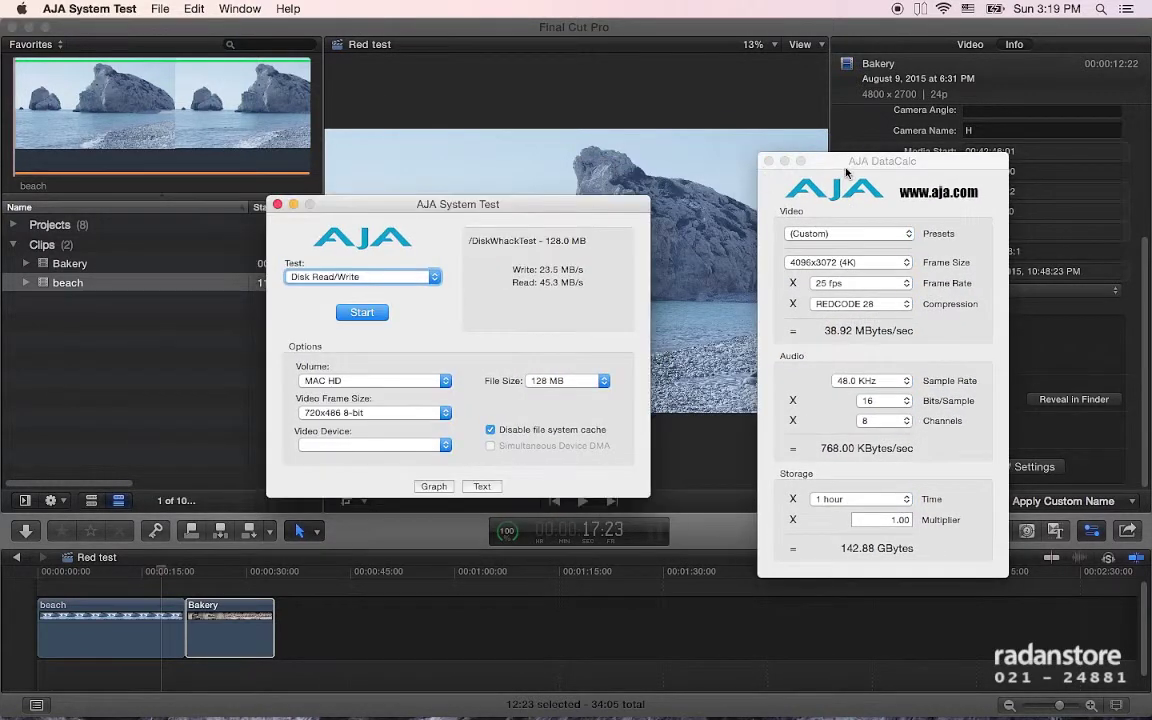
pyautogui.moveTo(846, 173); pyautogui.dragTo(769, 173)
pyautogui.click(766, 262)
pyautogui.click(729, 287)
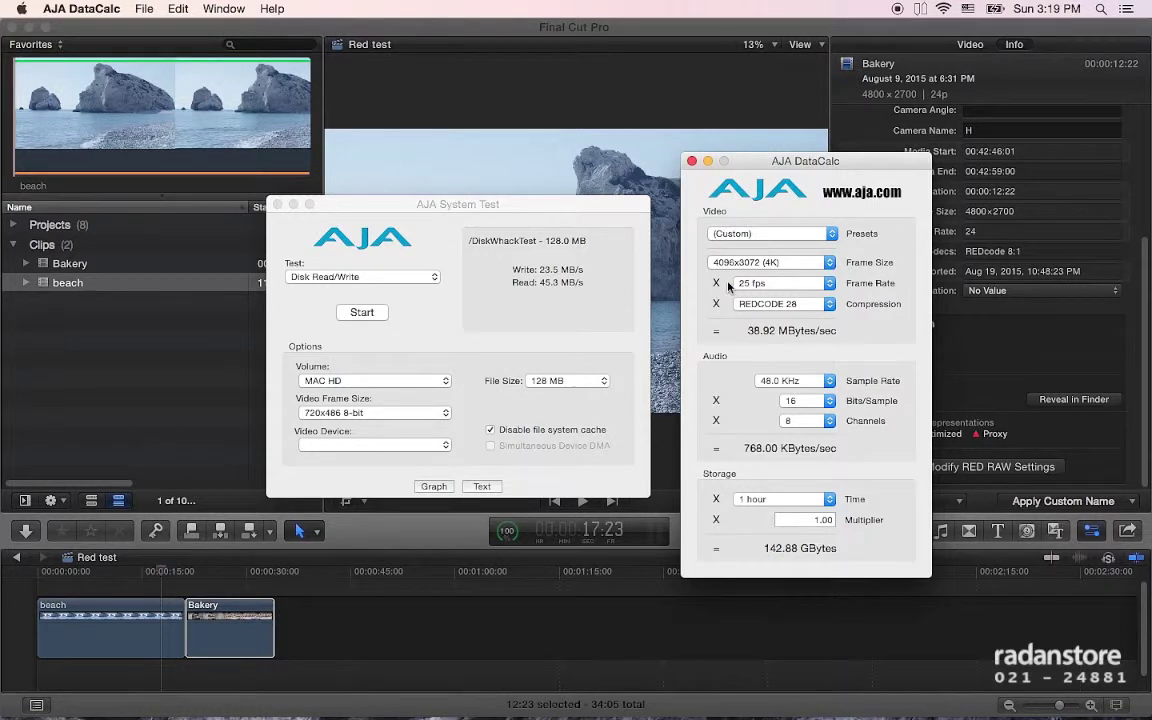
# Set DataCalc compression to ProRes, then to ProRes (Proxy), with the 4K frame size kept.
pyautogui.click(806, 305)
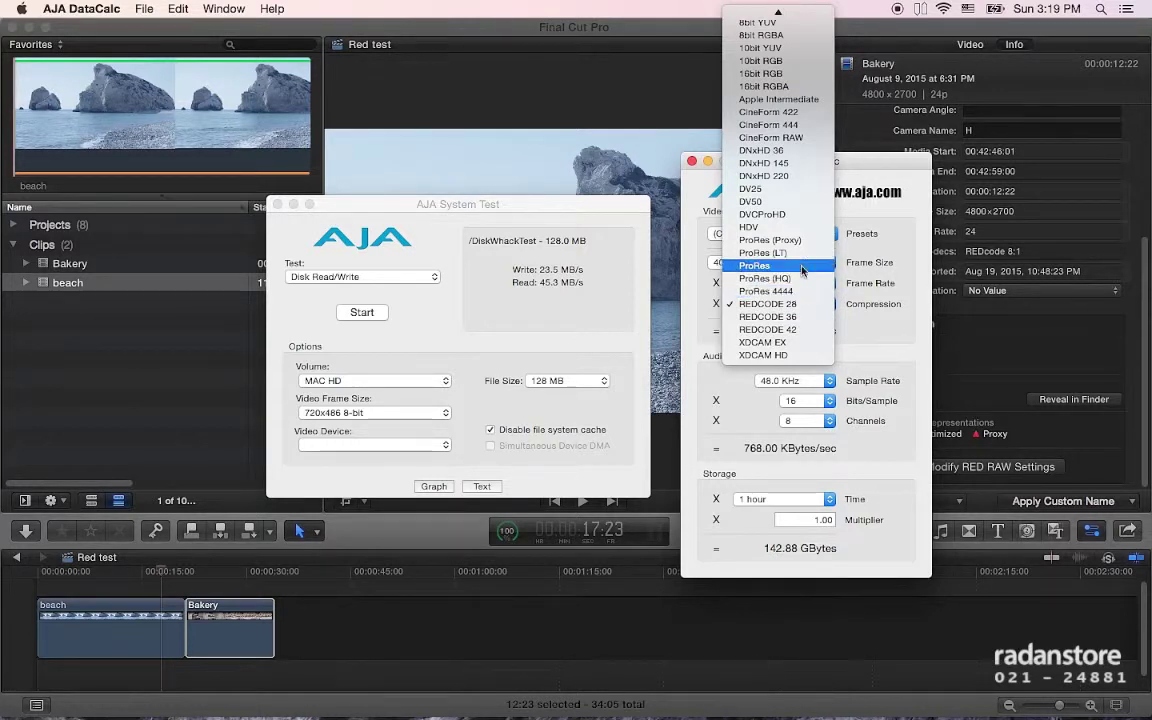
pyautogui.click(795, 266)
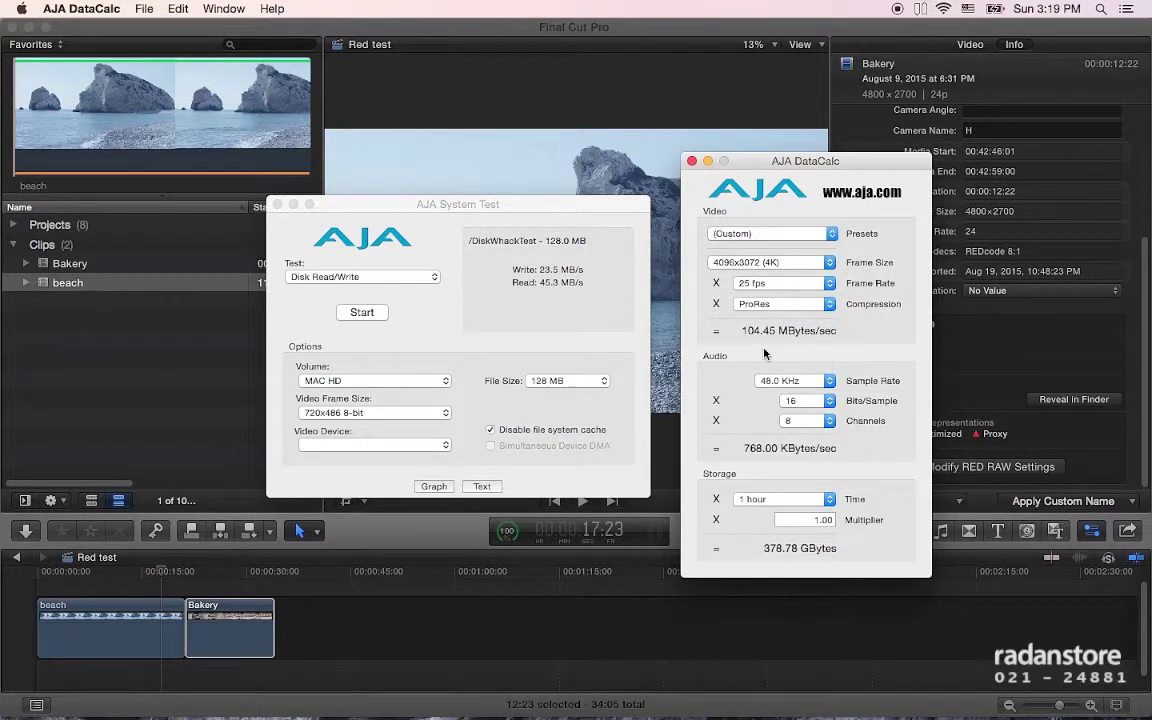
pyautogui.click(553, 315)
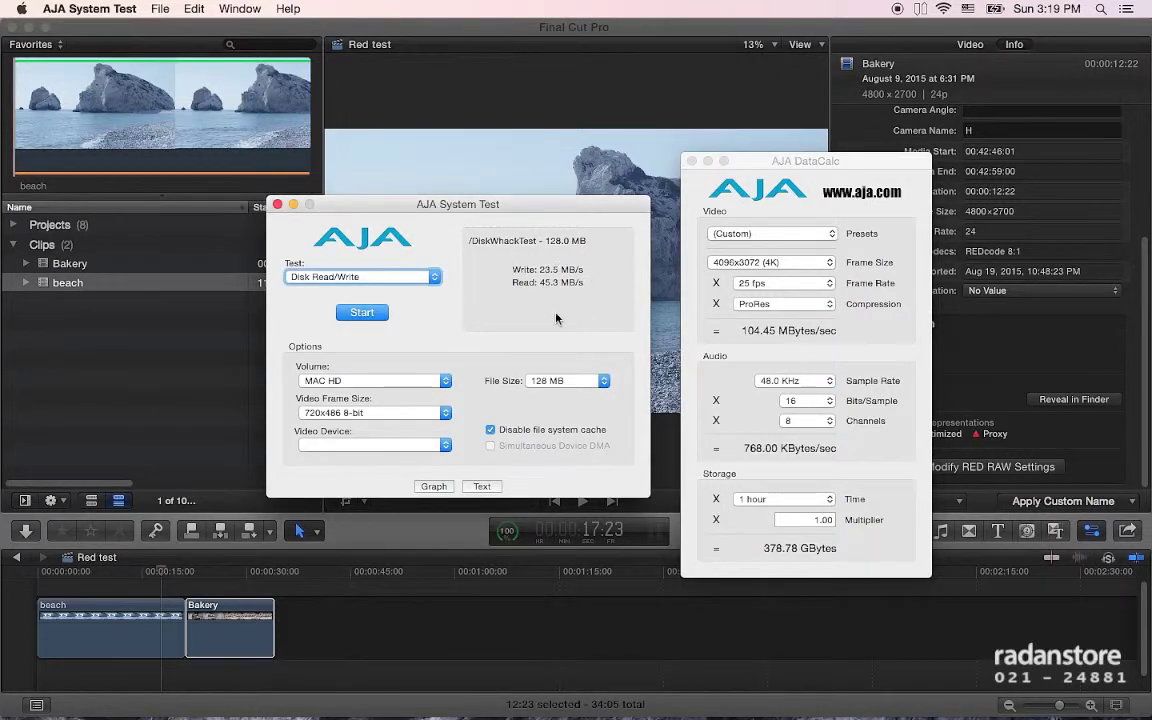
pyautogui.click(771, 344)
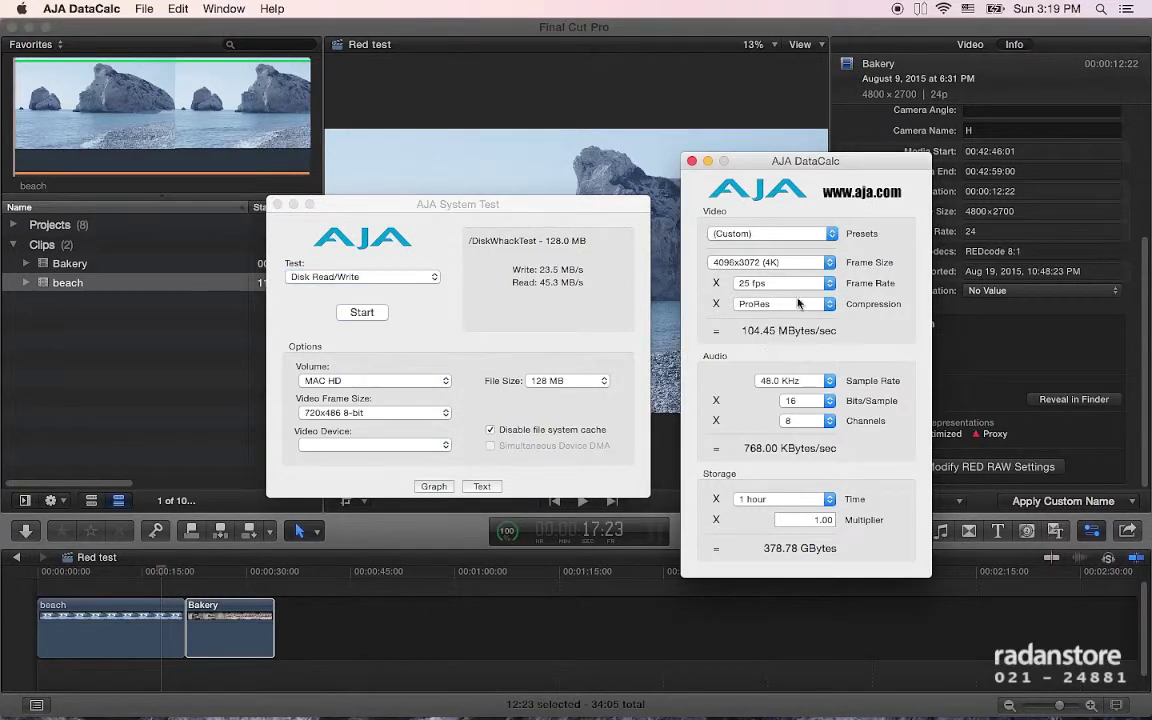
pyautogui.click(795, 303)
pyautogui.click(803, 279)
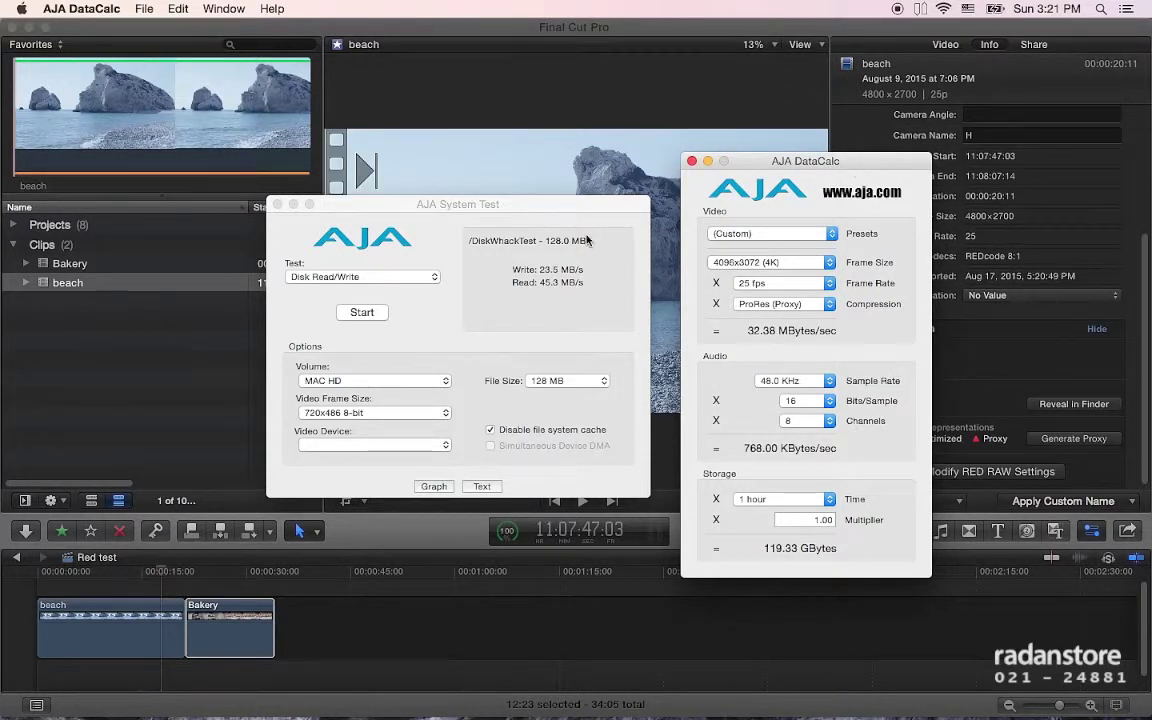
pyautogui.click(720, 266)
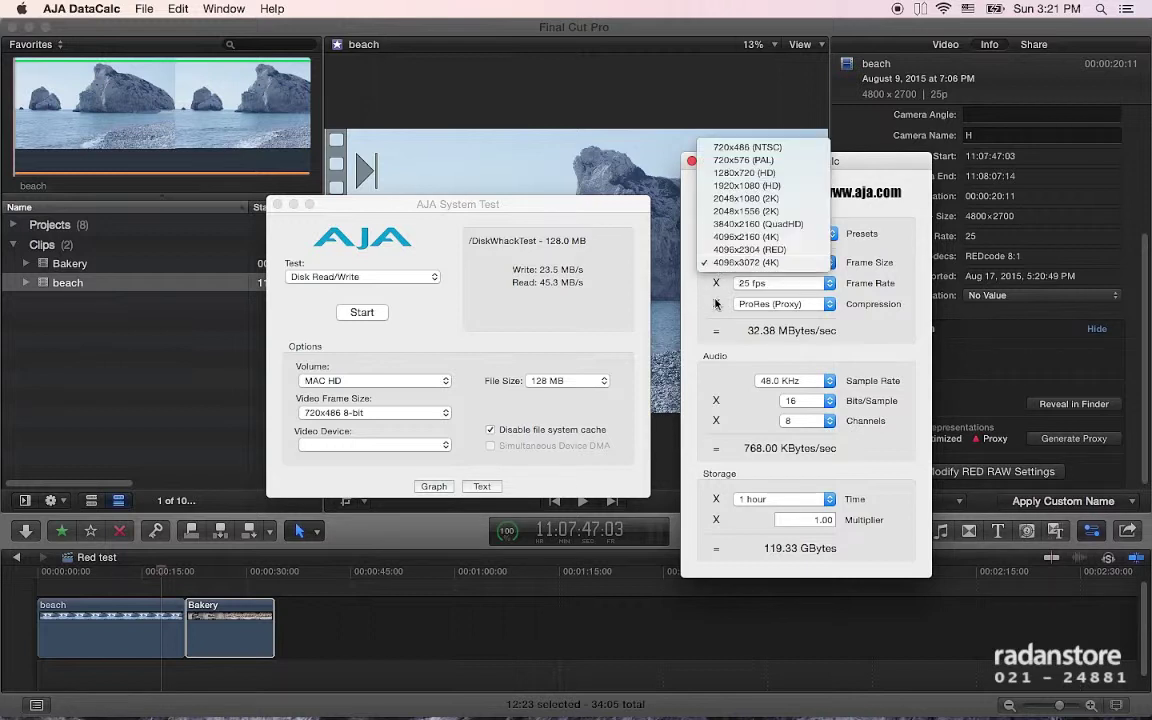
pyautogui.click(722, 262)
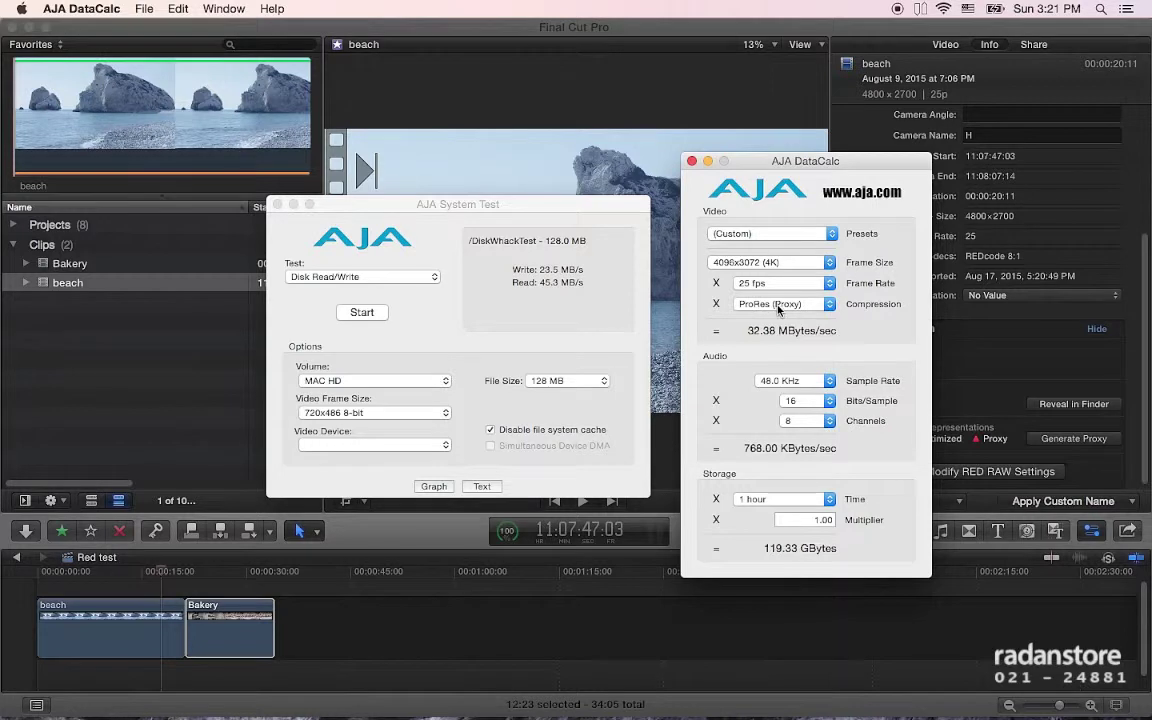
pyautogui.click(635, 318)
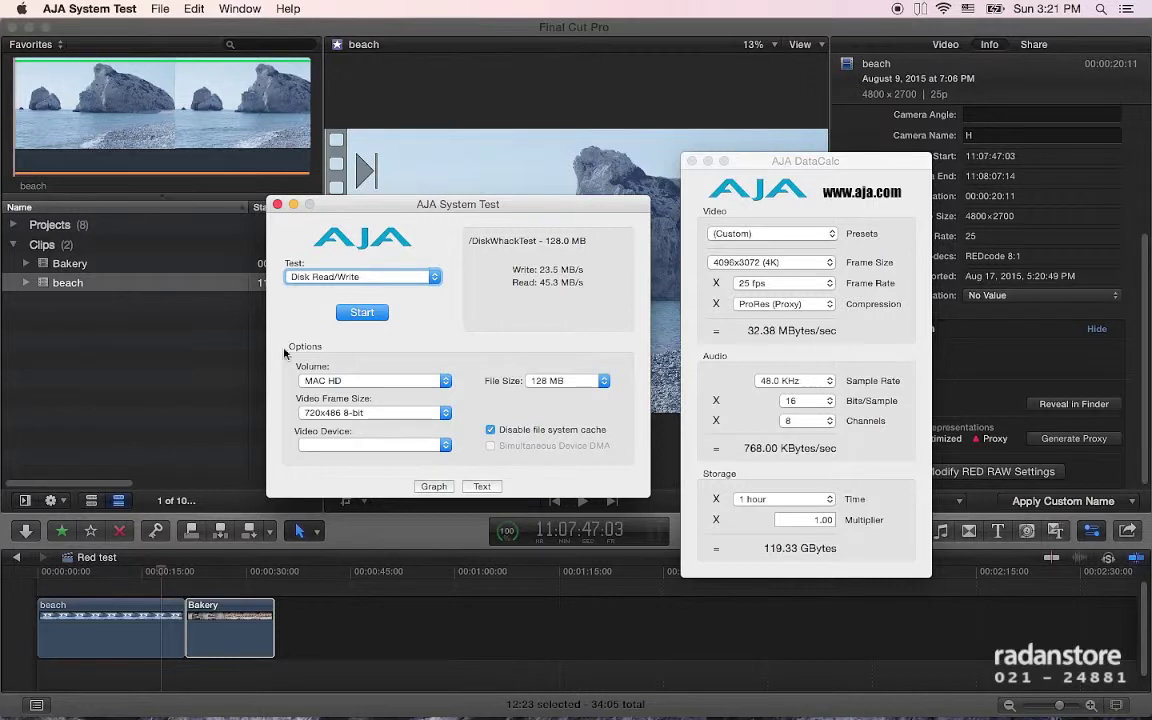
# Select the Bakery clip and add the beach clip to the browser selection.
pyautogui.click(122, 291)
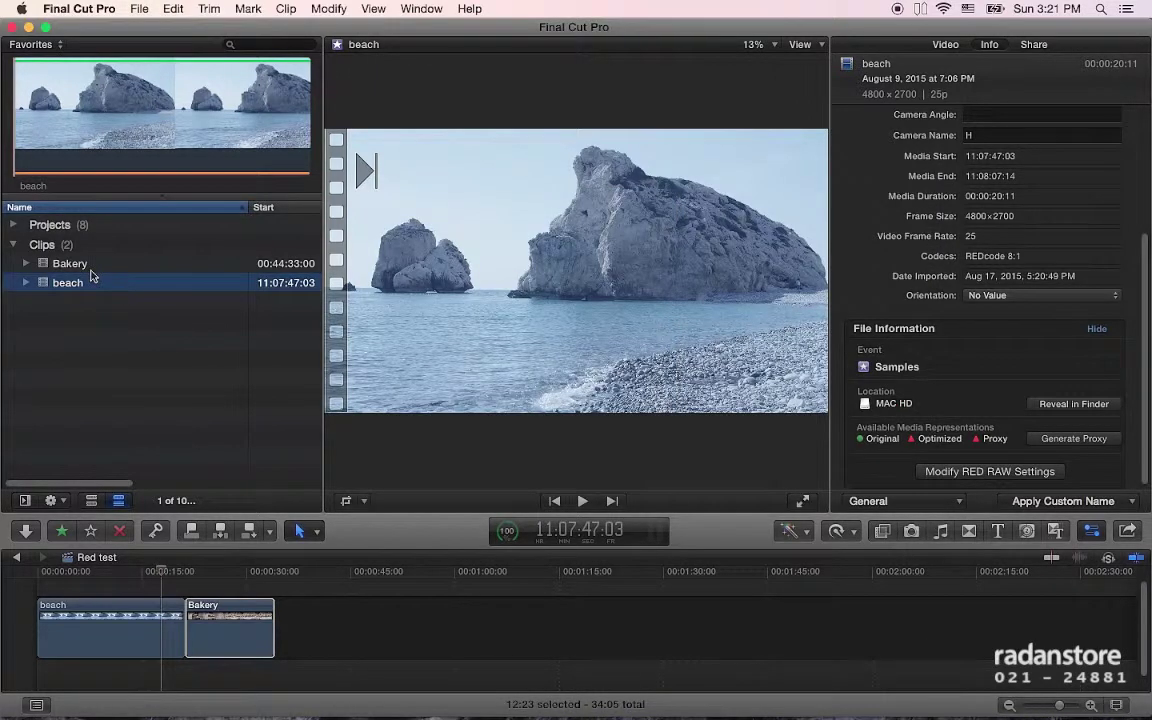
pyautogui.press('Up')
pyautogui.press('Down')
pyautogui.press('Up')
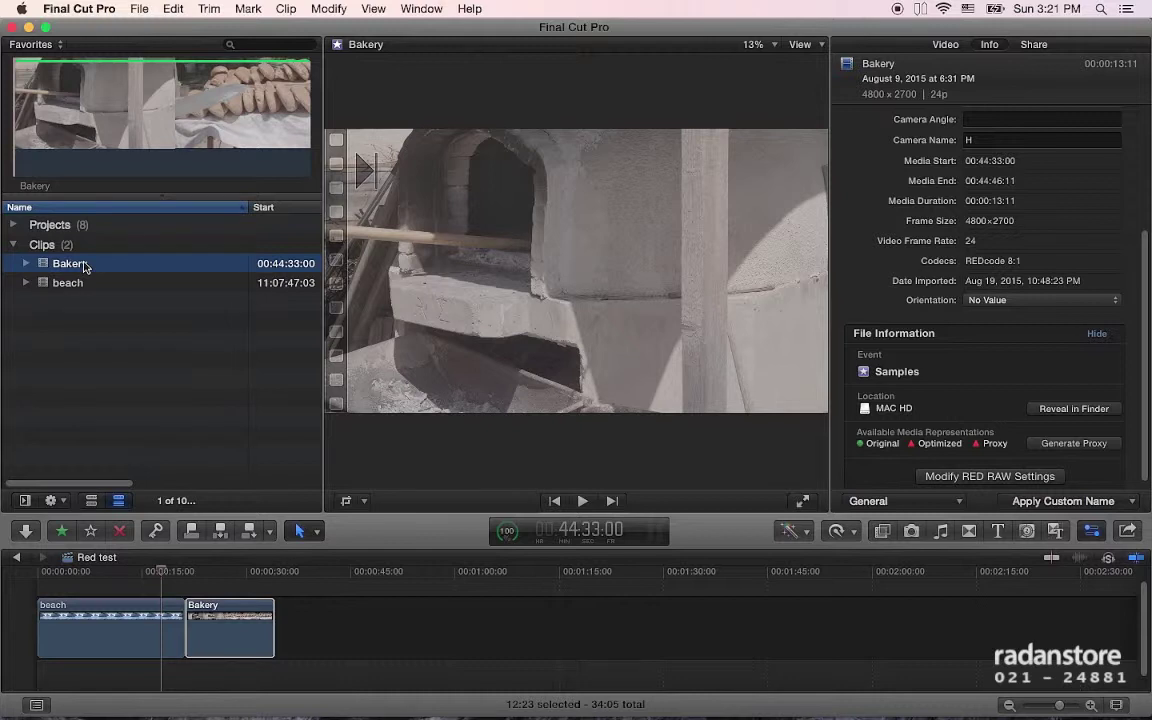
pyautogui.keyDown('shift'); pyautogui.click(78, 284); pyautogui.keyUp('shift')
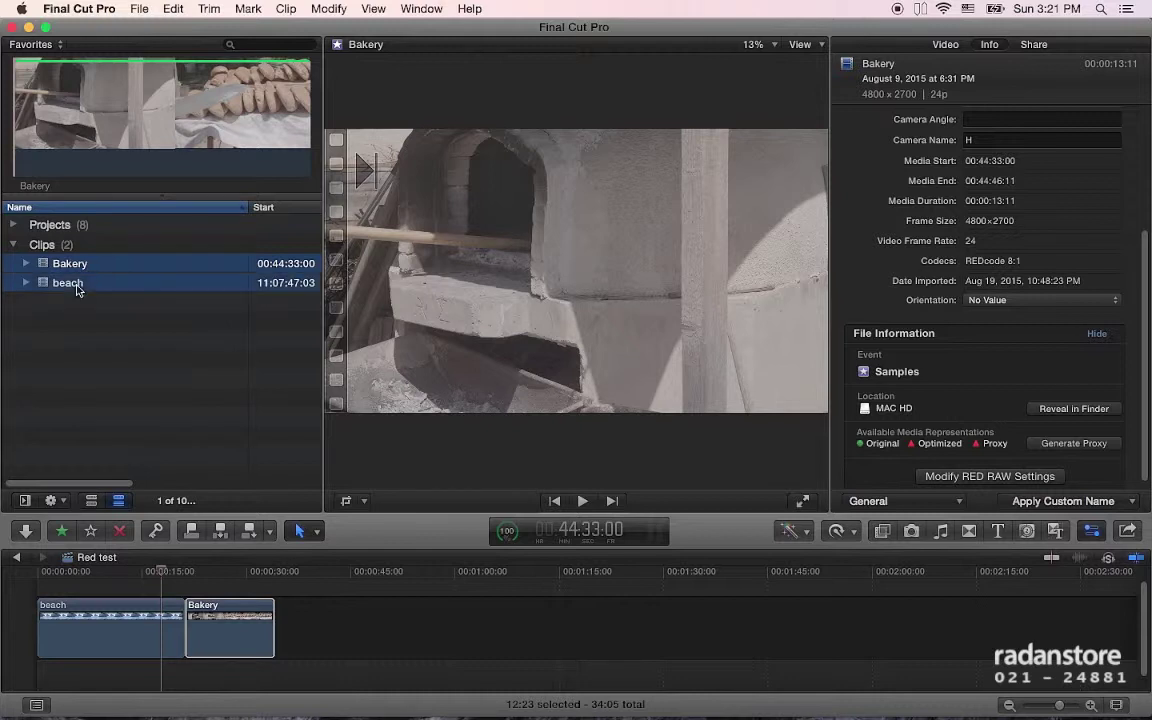
# Transcode the Bakery and beach clips to proxy media only, with optimized media turned off.
pyautogui.rightClick(93, 271)
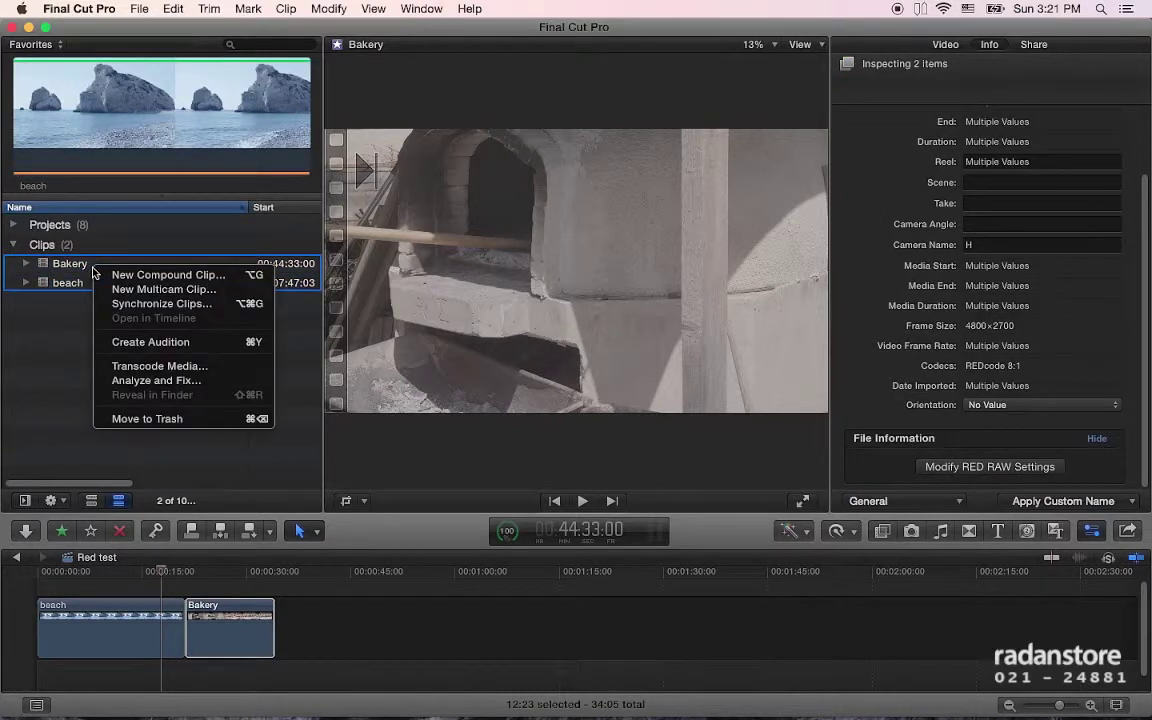
pyautogui.click(160, 366)
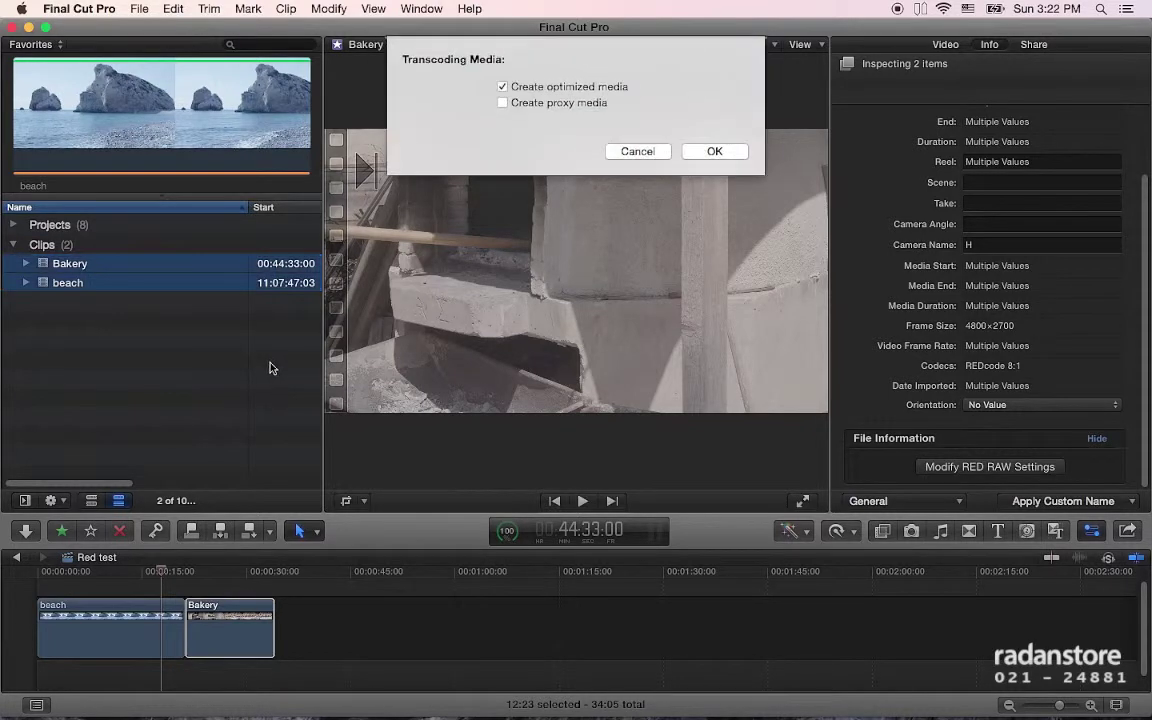
pyautogui.click(504, 102)
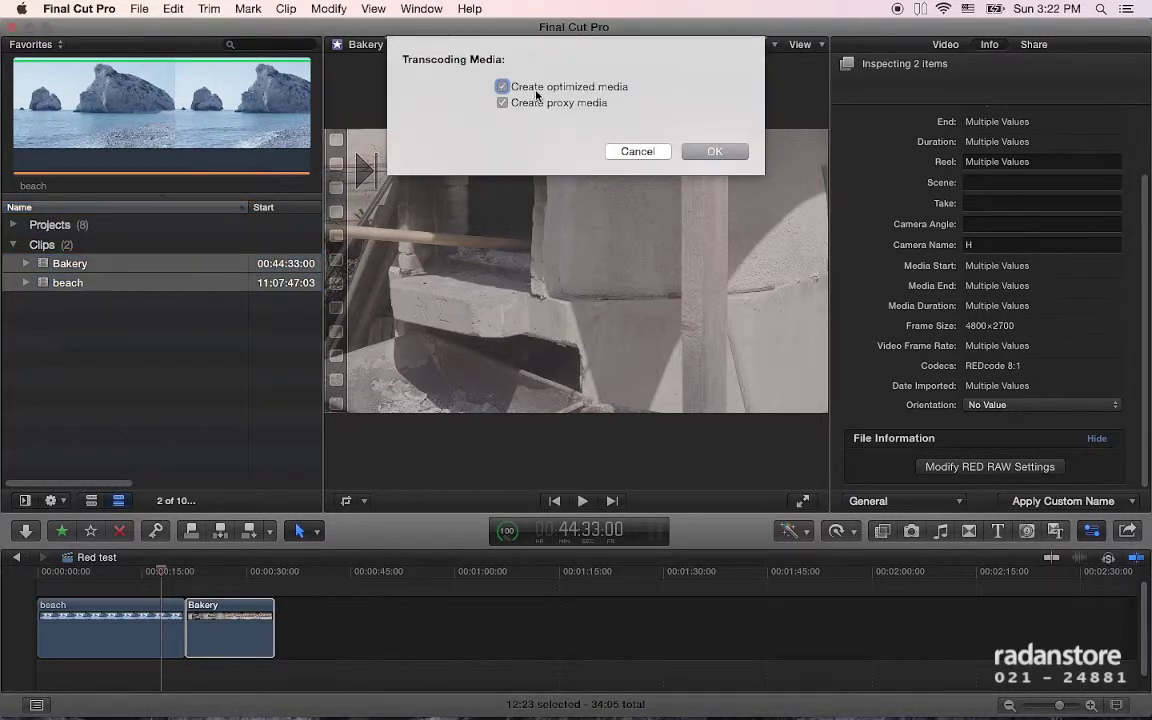
pyautogui.click(521, 90)
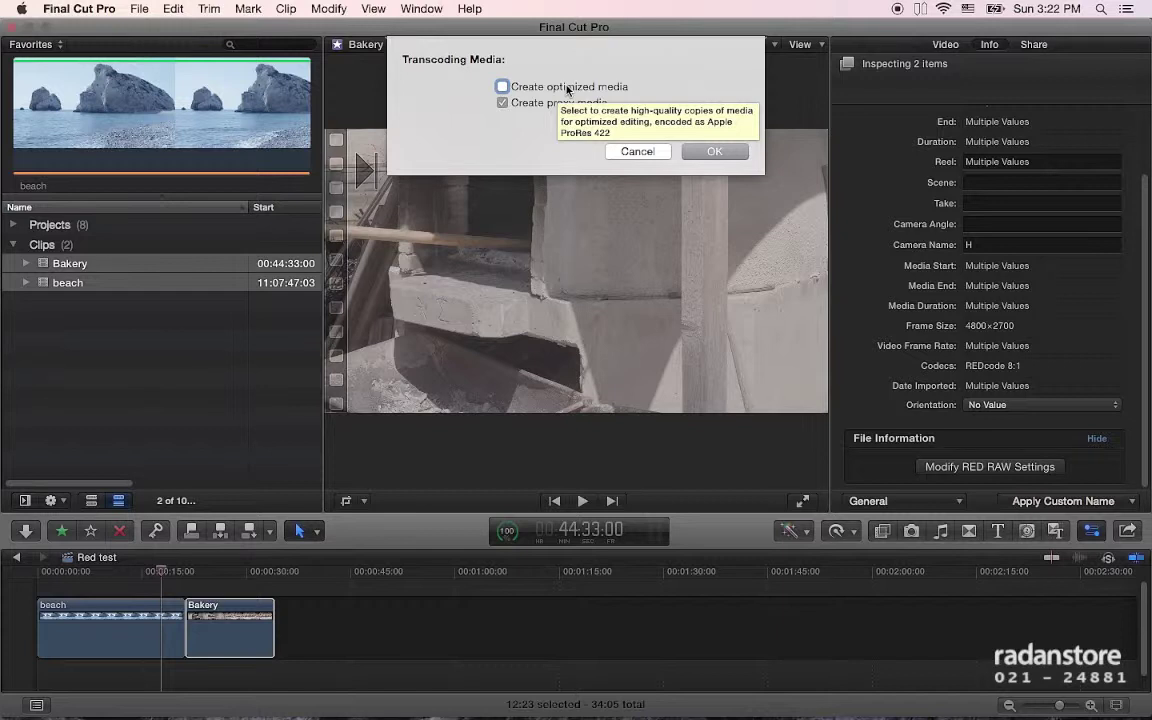
pyautogui.click(716, 152)
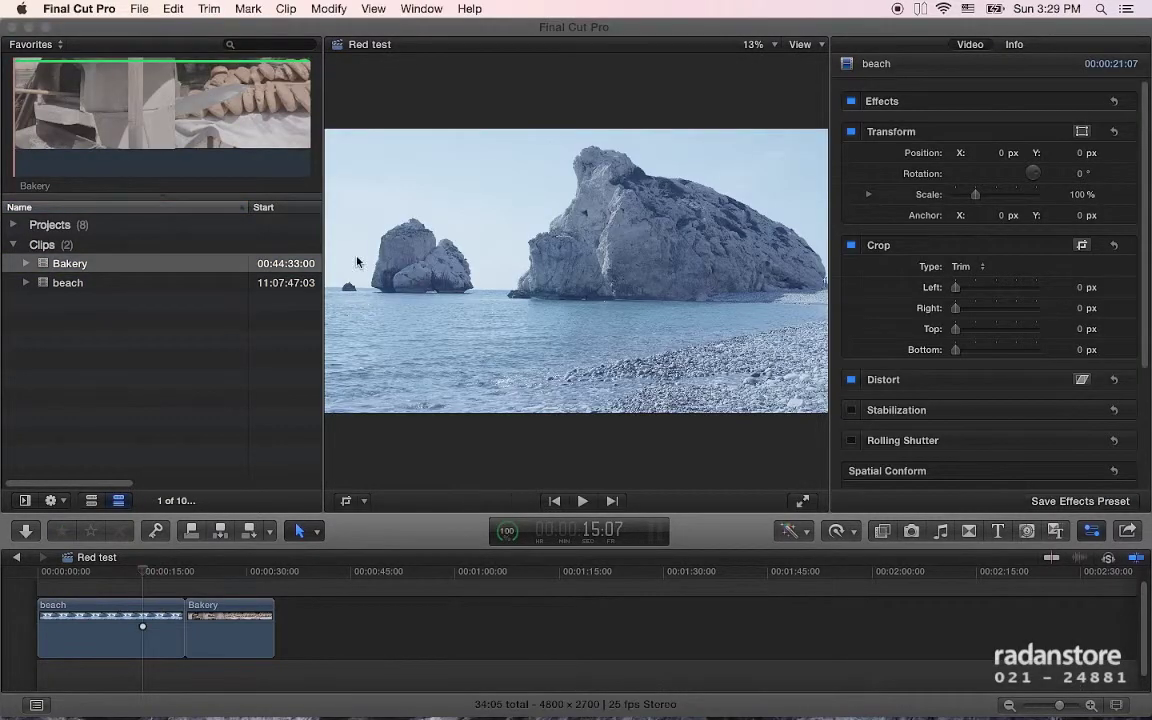
# Check background transcoding progress, then review the beach and Bakery clips' file information.
pyautogui.press('super+9')
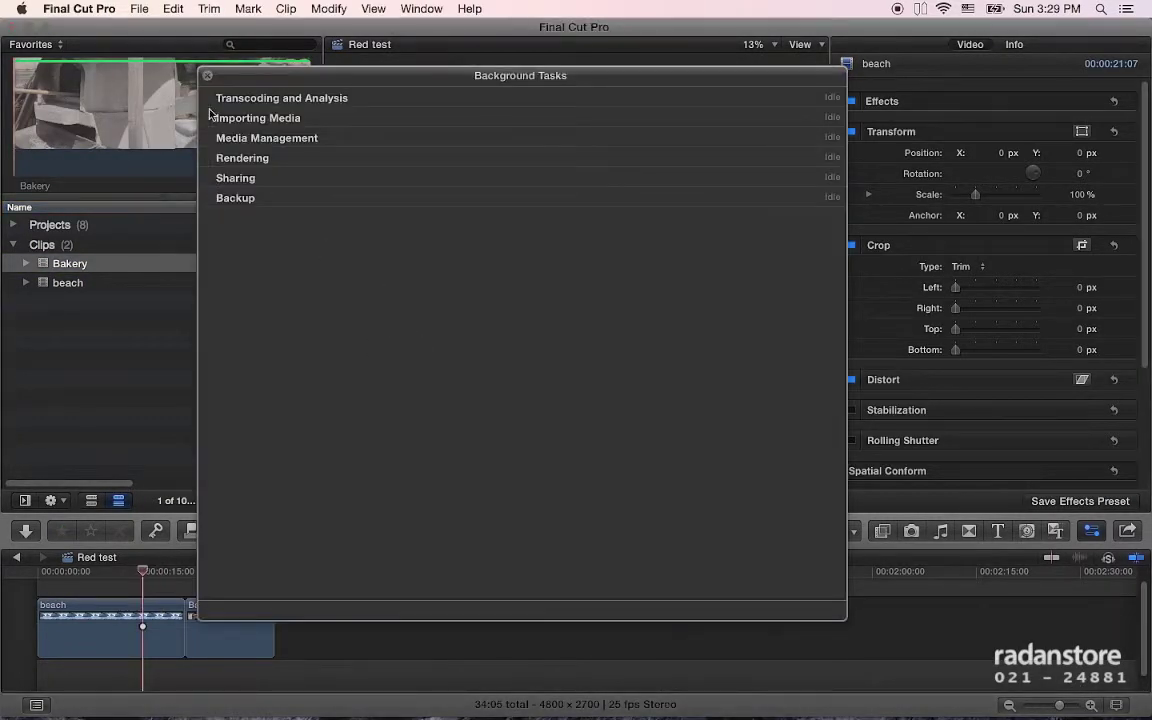
pyautogui.click(206, 76)
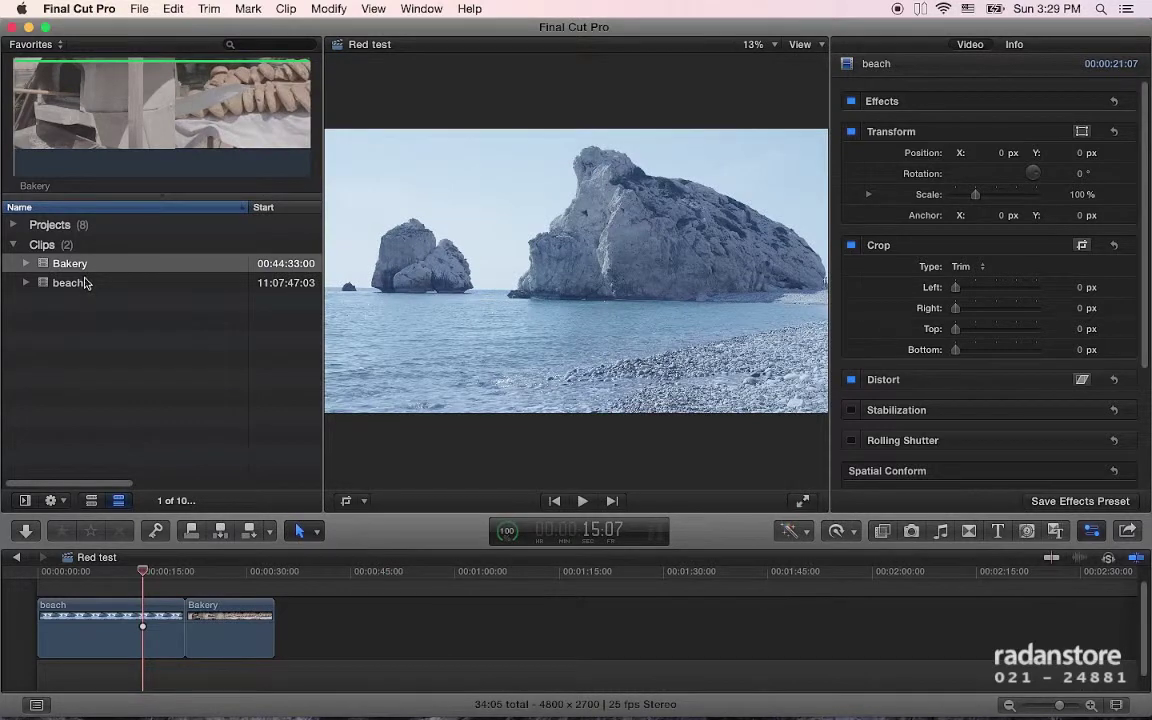
pyautogui.click(74, 264)
pyautogui.press('Down')
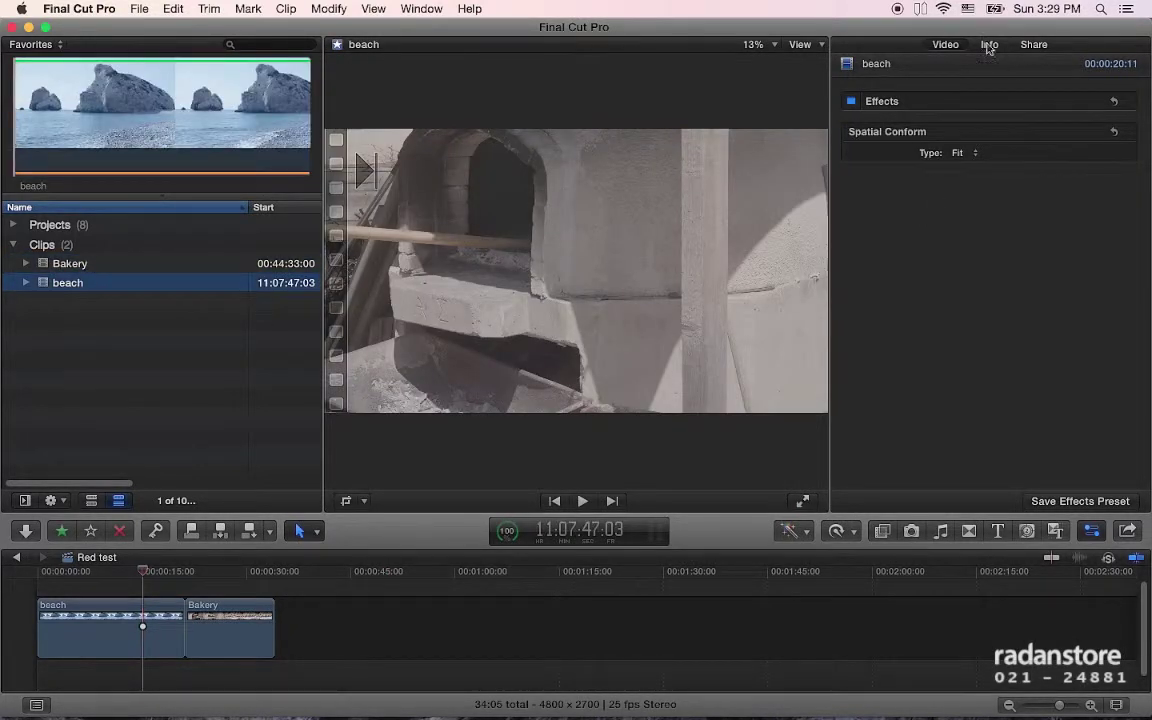
pyautogui.click(989, 47)
pyautogui.scroll(-2, 1000, 435)
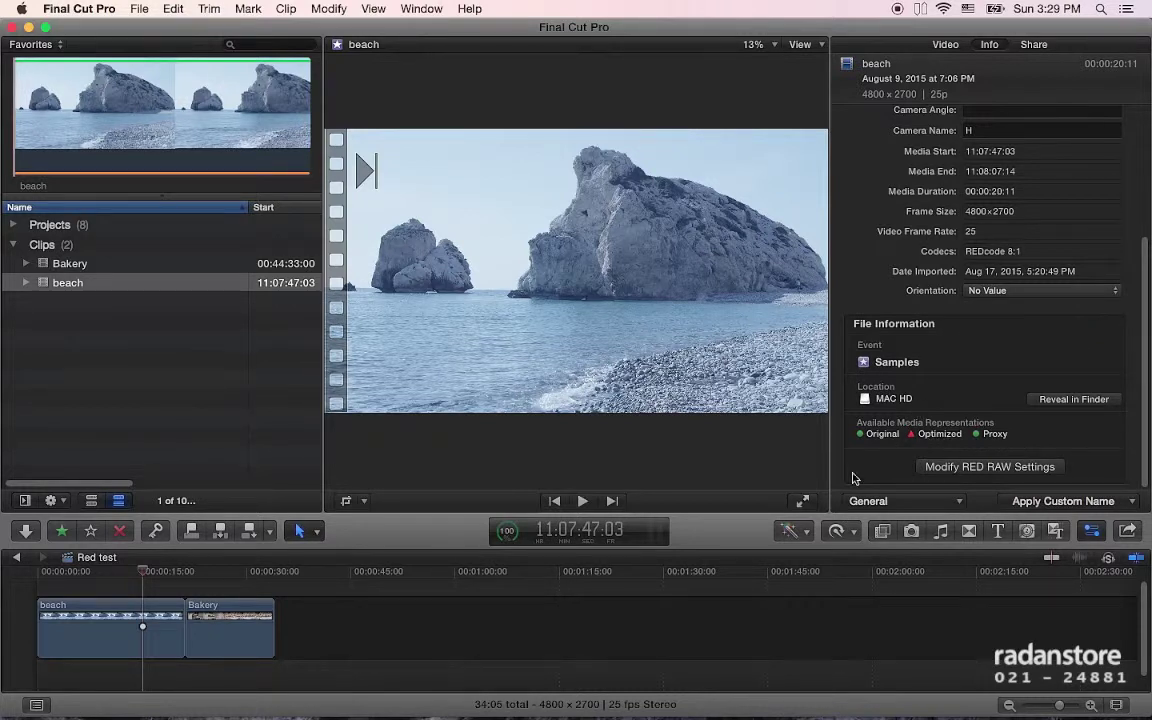
pyautogui.click(65, 263)
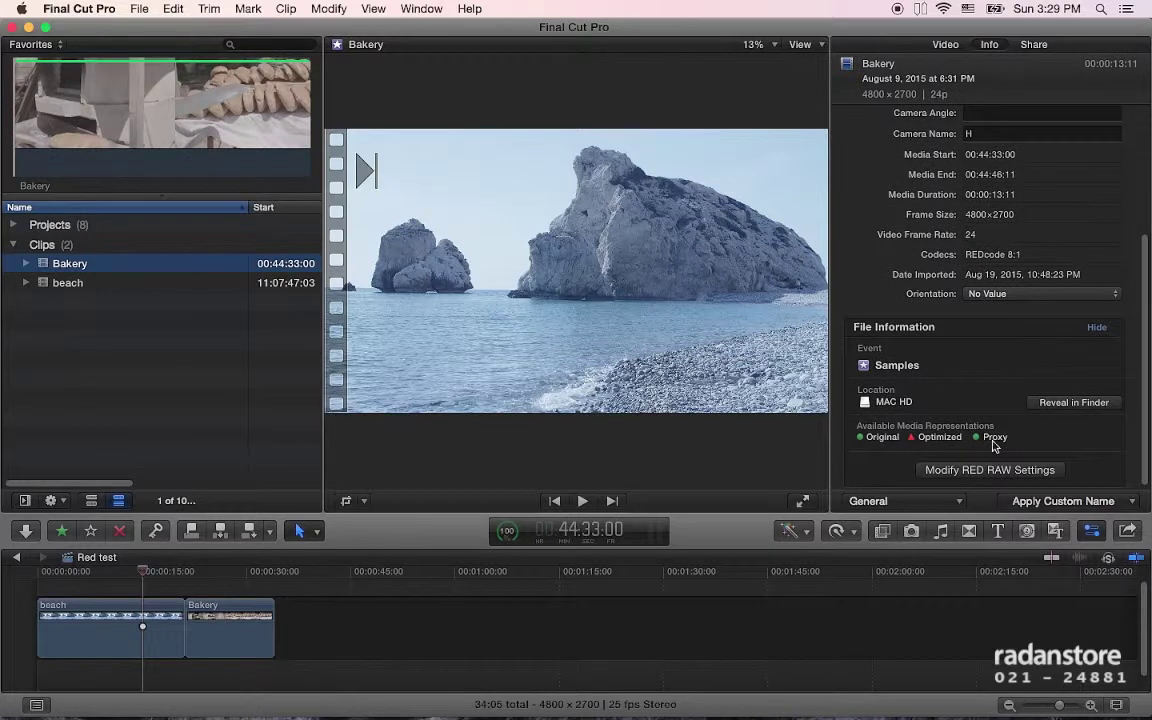
# Park the playhead in Red test's beach clip and hide the inspector with Cmd+4.
pyautogui.click(139, 577)
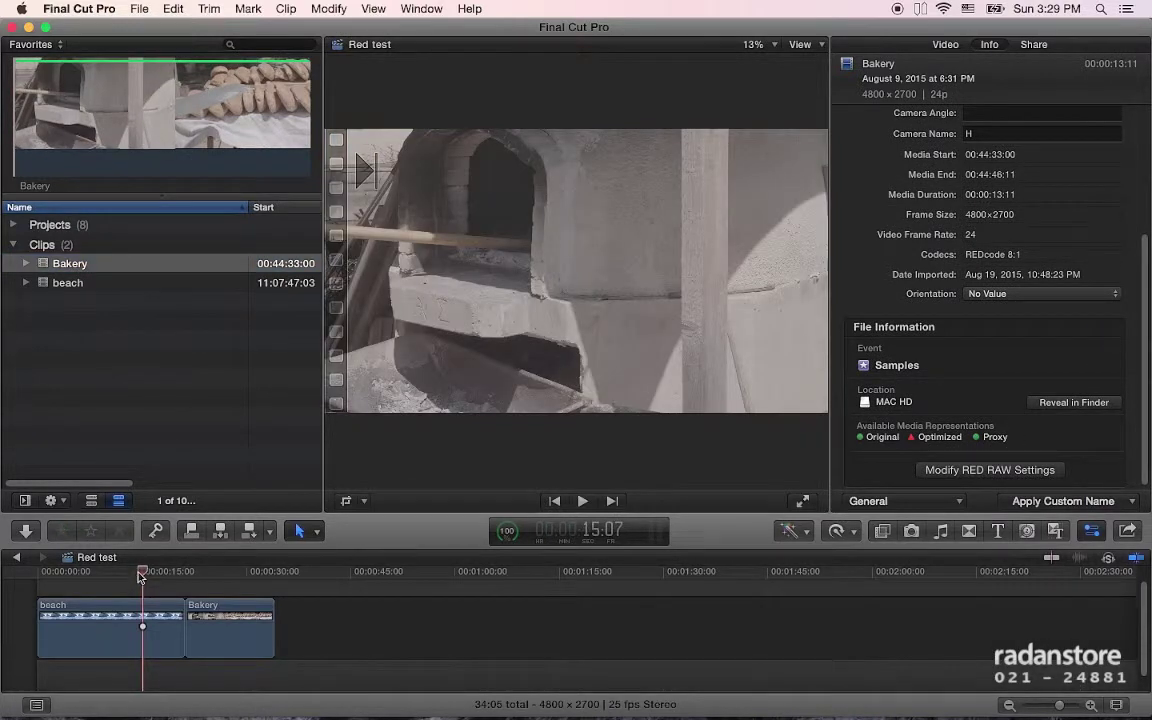
pyautogui.click(124, 574)
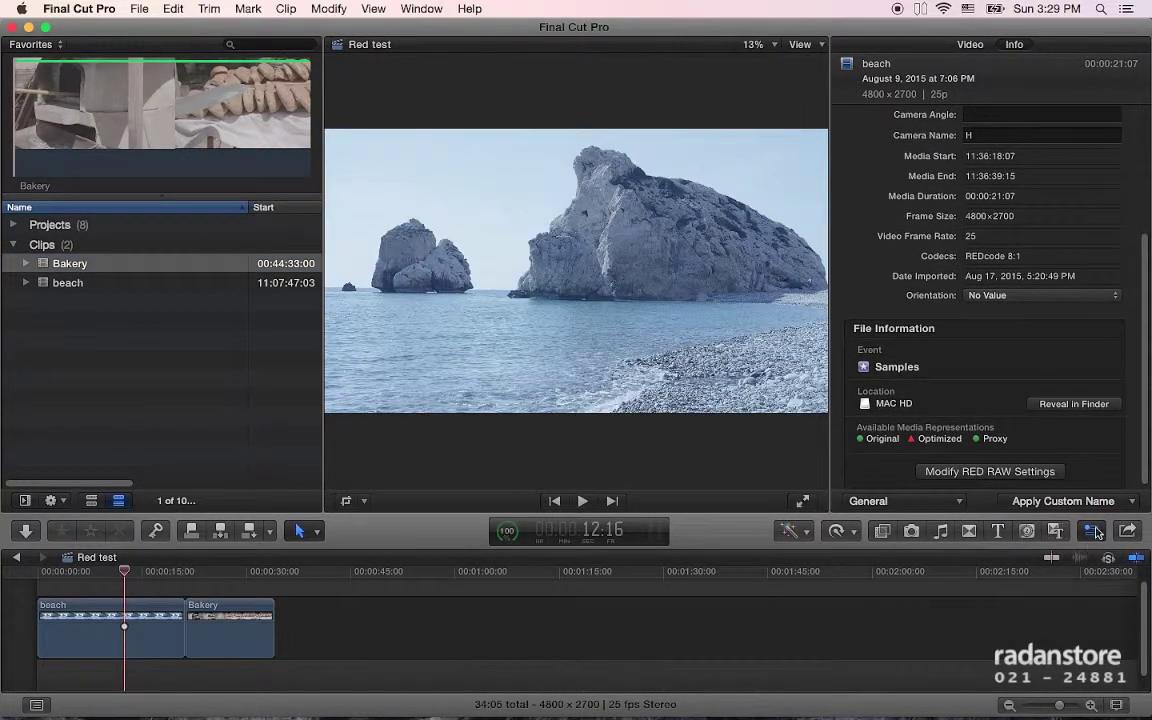
pyautogui.press('super+4')
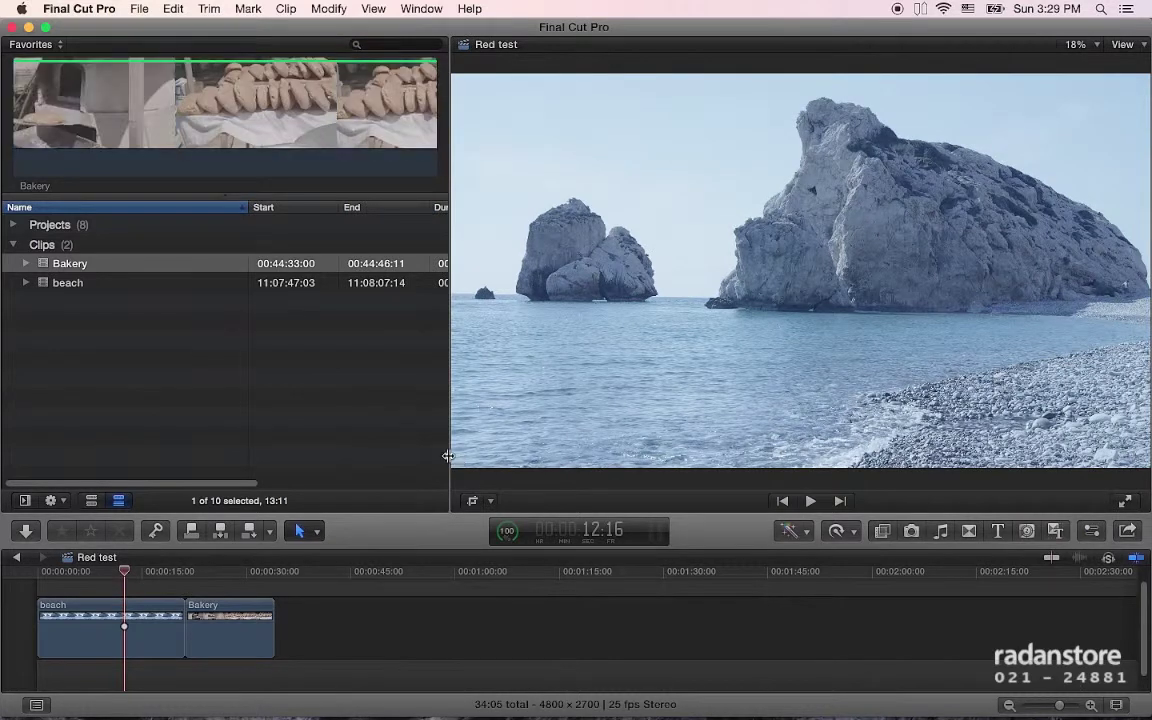
# Narrow the browser, stop playback in the beach clip, and open the viewer's View menu.
pyautogui.moveTo(457, 461); pyautogui.dragTo(287, 473)
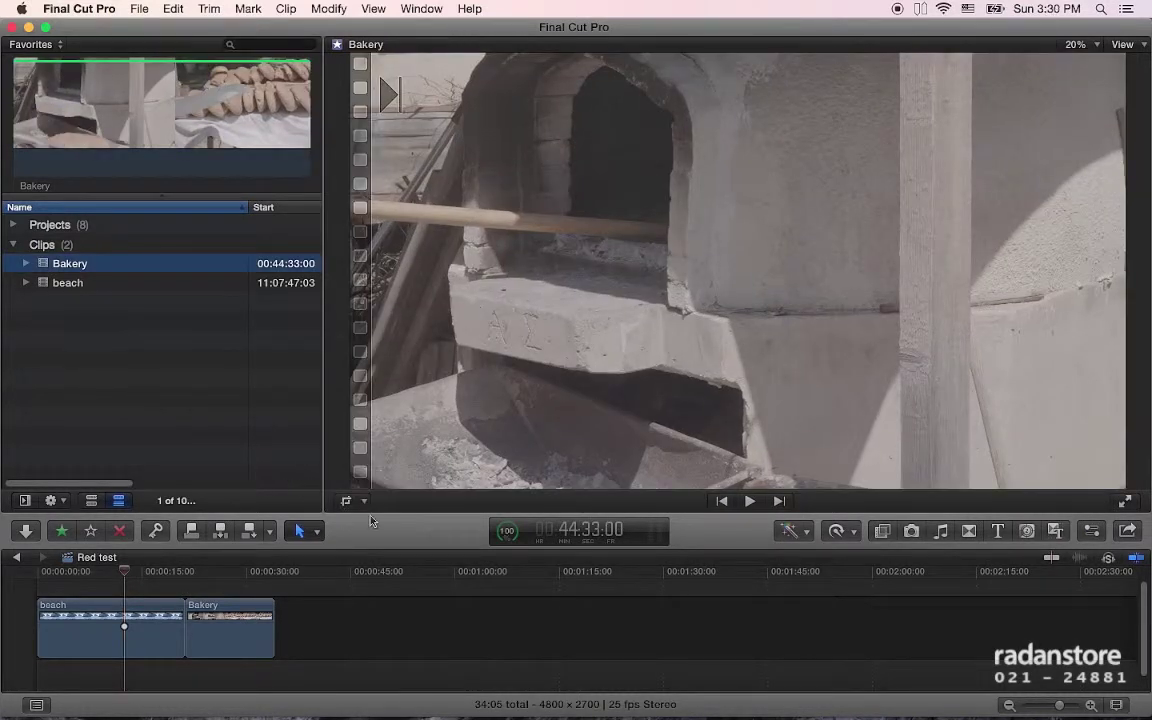
pyautogui.click(350, 465)
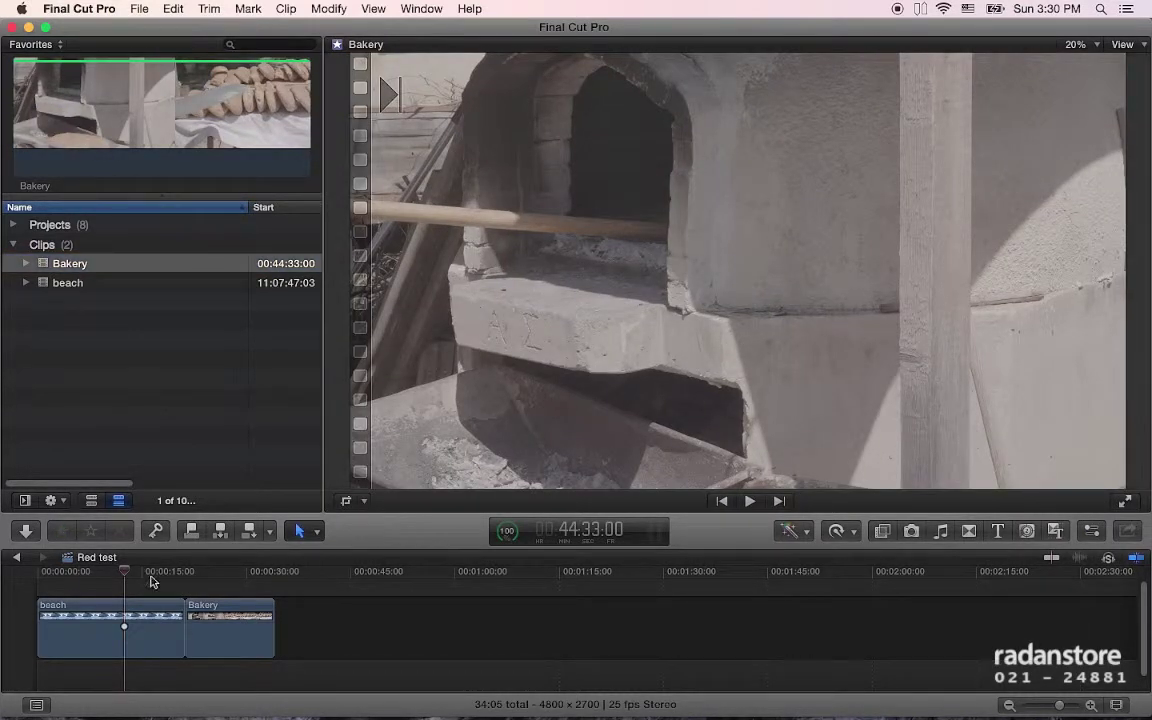
pyautogui.moveTo(130, 578); pyautogui.dragTo(118, 580)
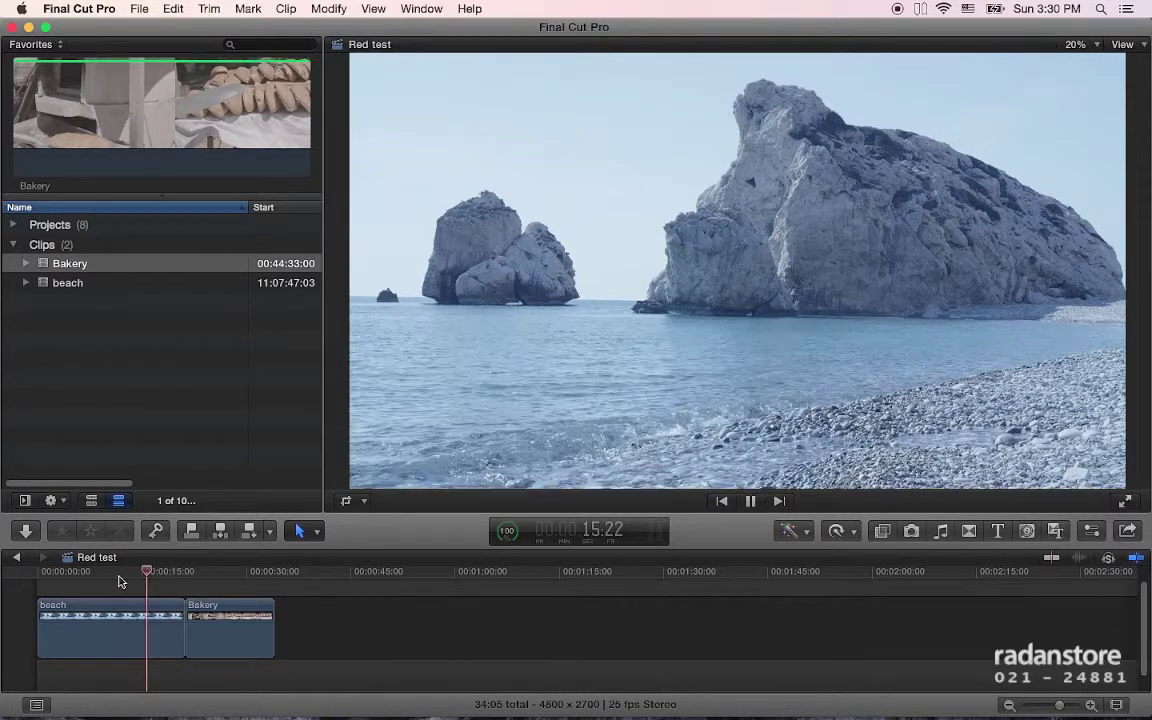
pyautogui.press('space')
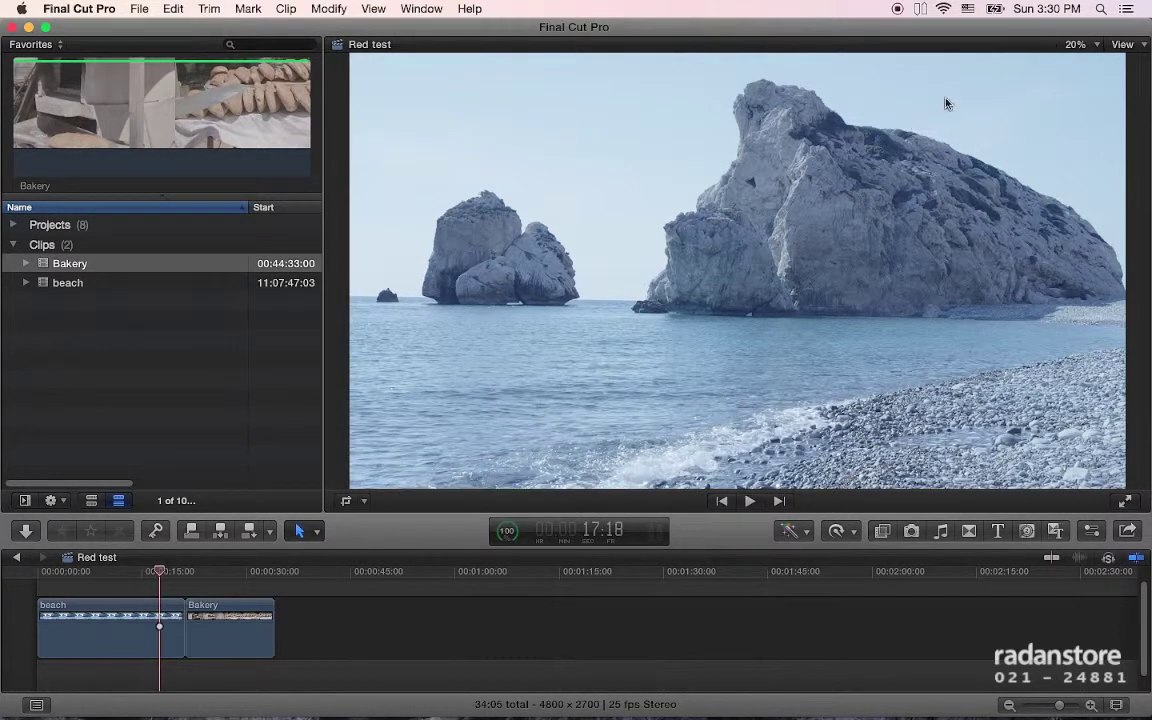
pyautogui.click(1122, 47)
pyautogui.click(1100, 47)
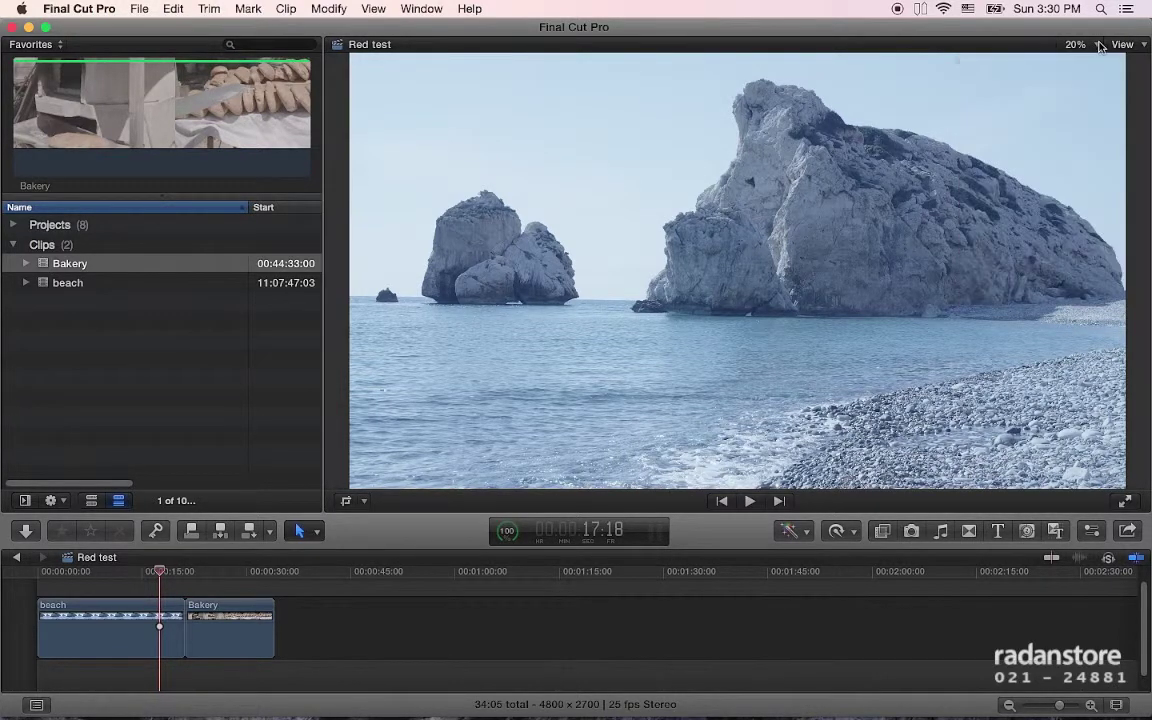
pyautogui.click(1110, 47)
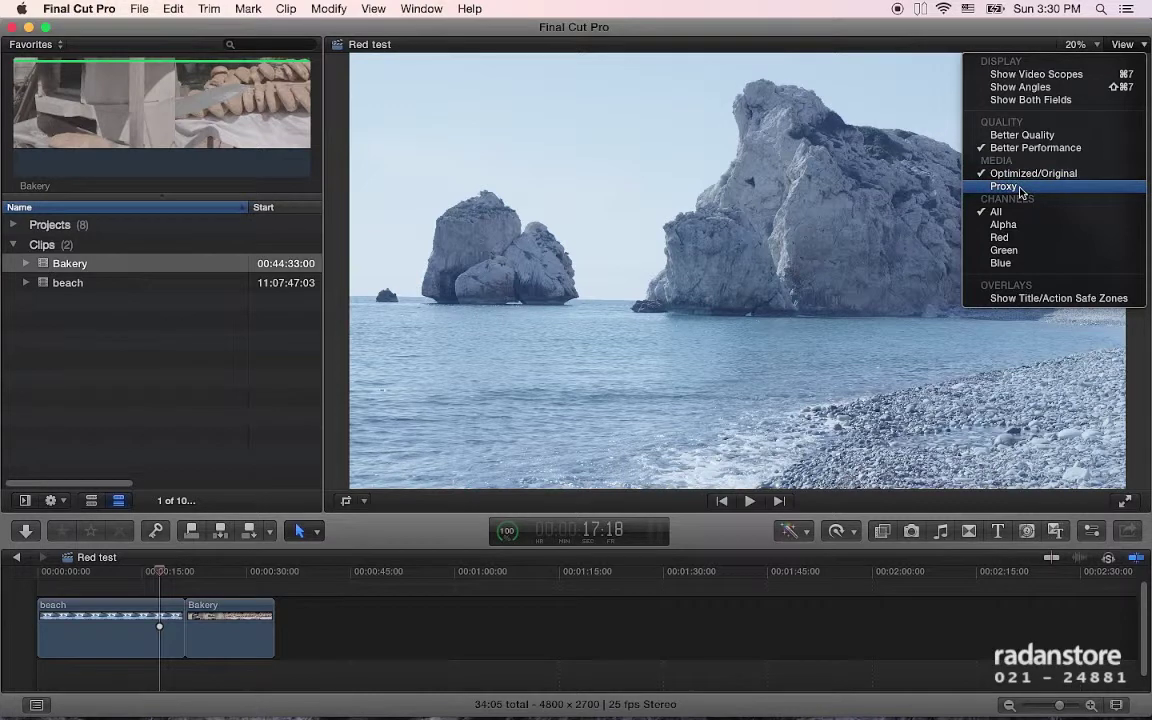
# Switch the viewer to Proxy media and play Red test from the beach clip into Bakery.
pyautogui.click(1020, 188)
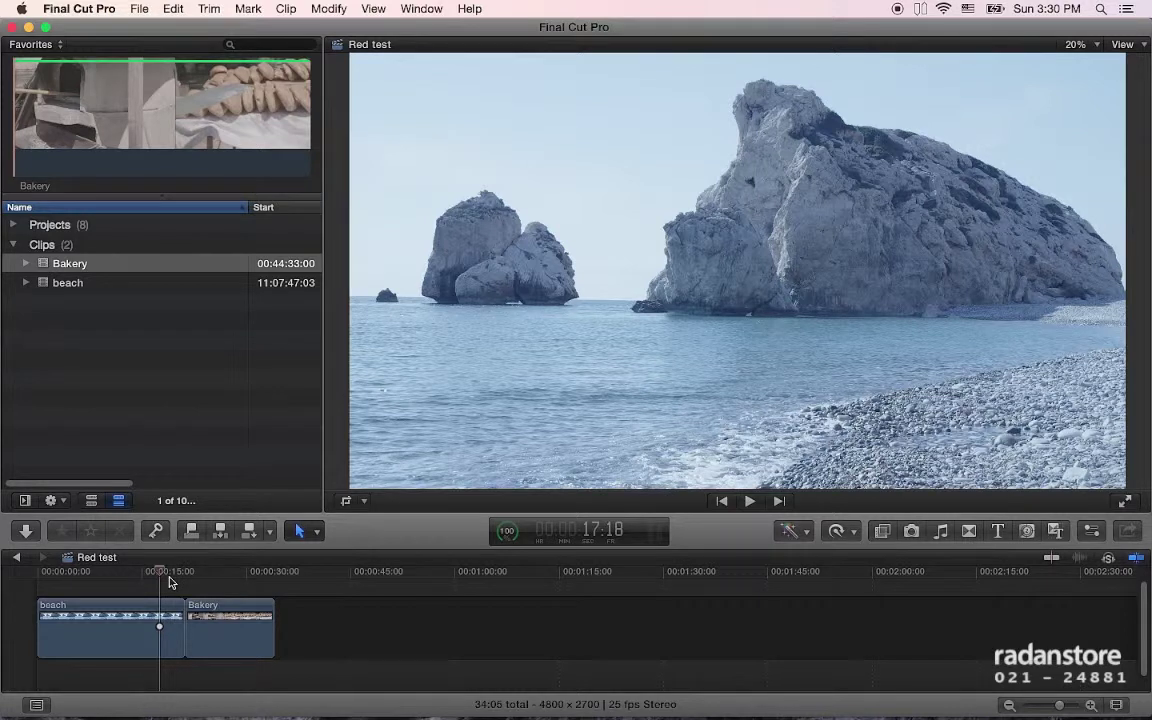
pyautogui.moveTo(160, 572)
pyautogui.mouseDown()
pyautogui.moveTo(84, 577)
pyautogui.moveTo(160, 576)
pyautogui.mouseUp()
pyautogui.press('space')
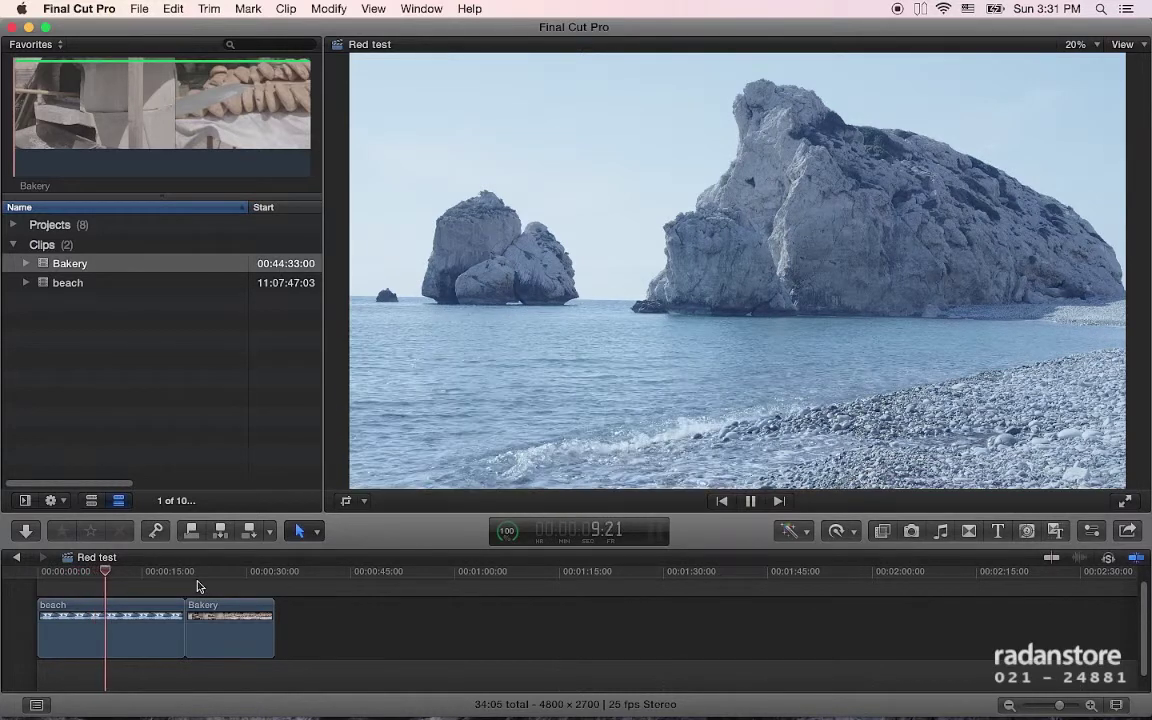
pyautogui.click(206, 576)
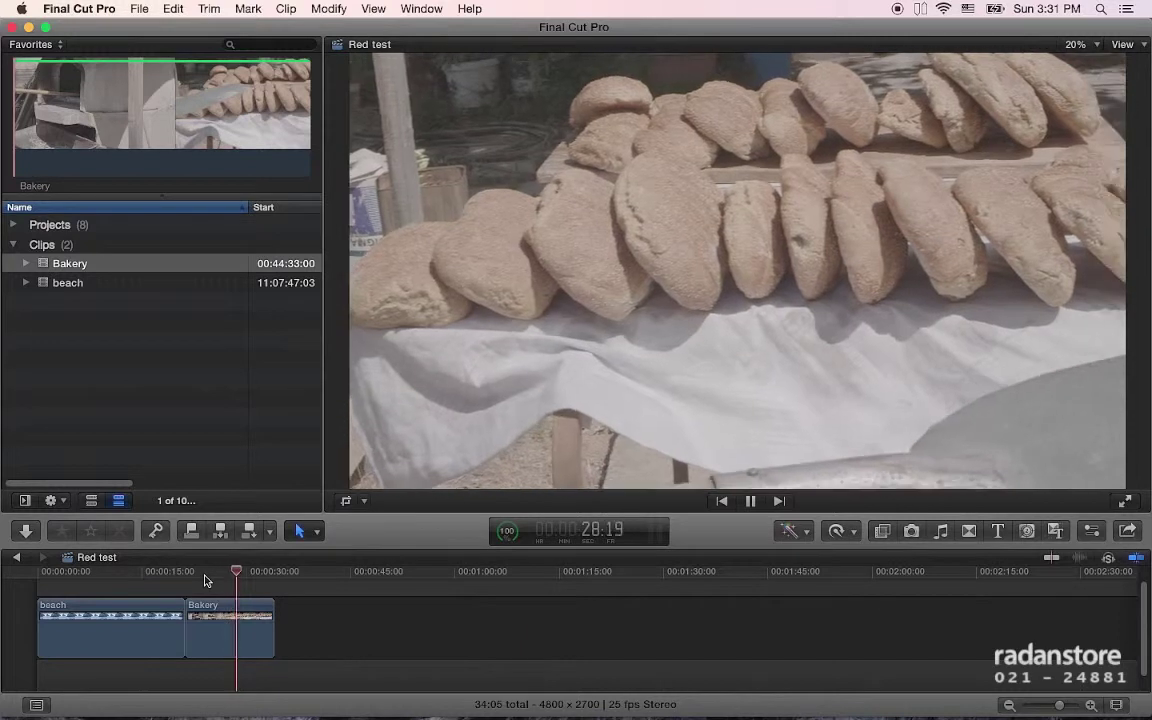
pyautogui.press('space')
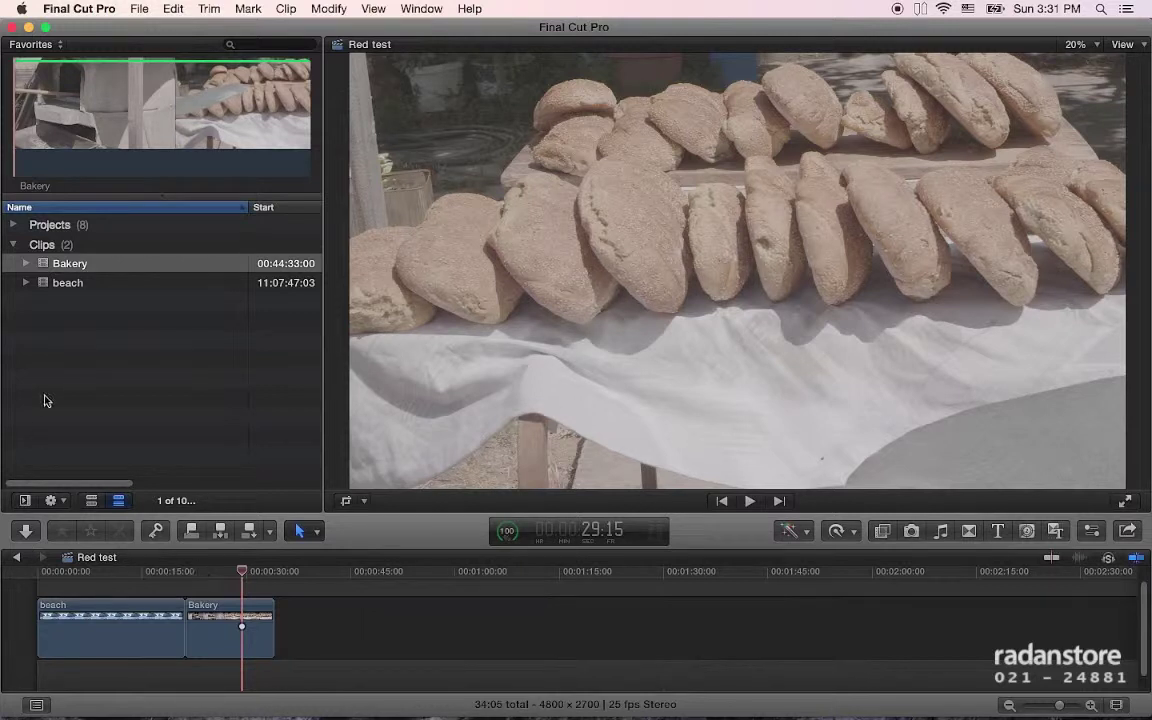
# Select the beach clip, check DataCalc's ProRes (Proxy) rate, then reopen the beach clip's inspector.
pyautogui.click(73, 290)
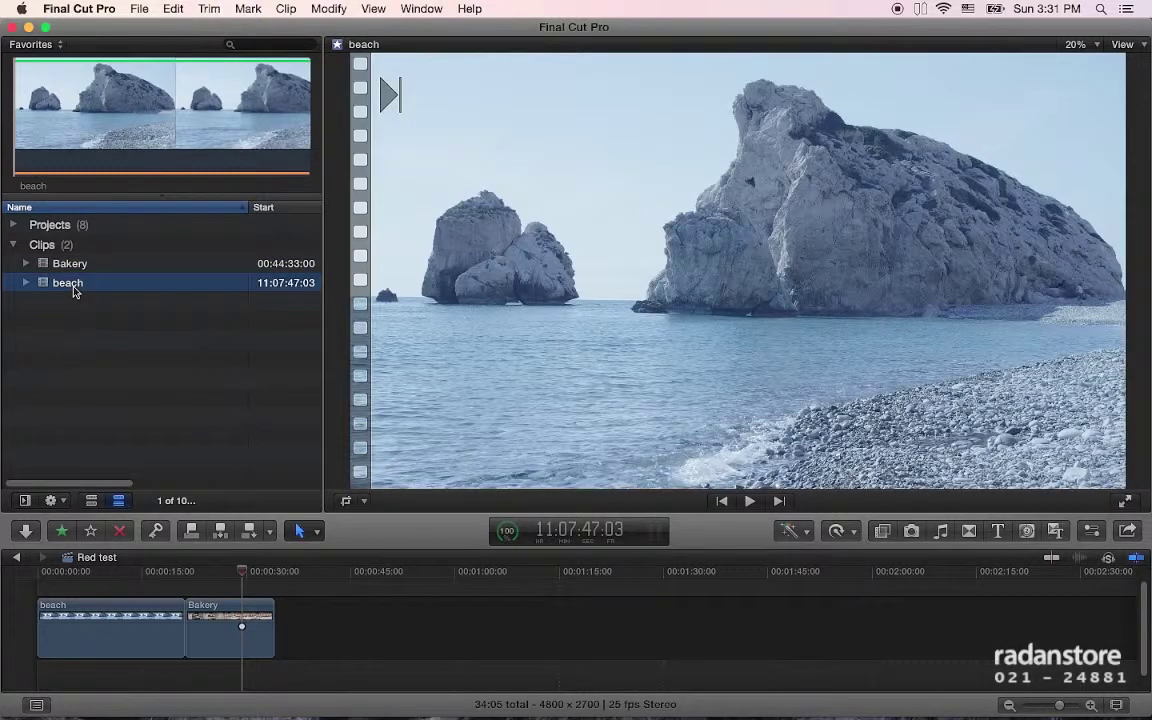
pyautogui.press('super+Tab')
pyautogui.press('super+Tab')
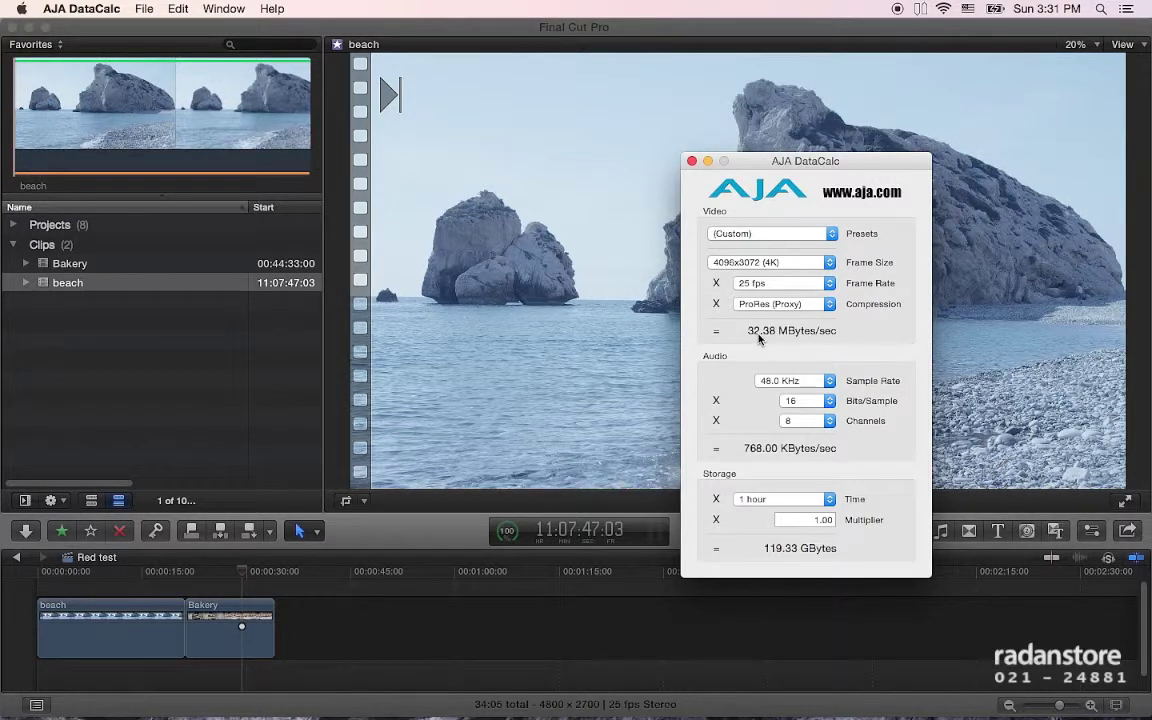
pyautogui.click(440, 545)
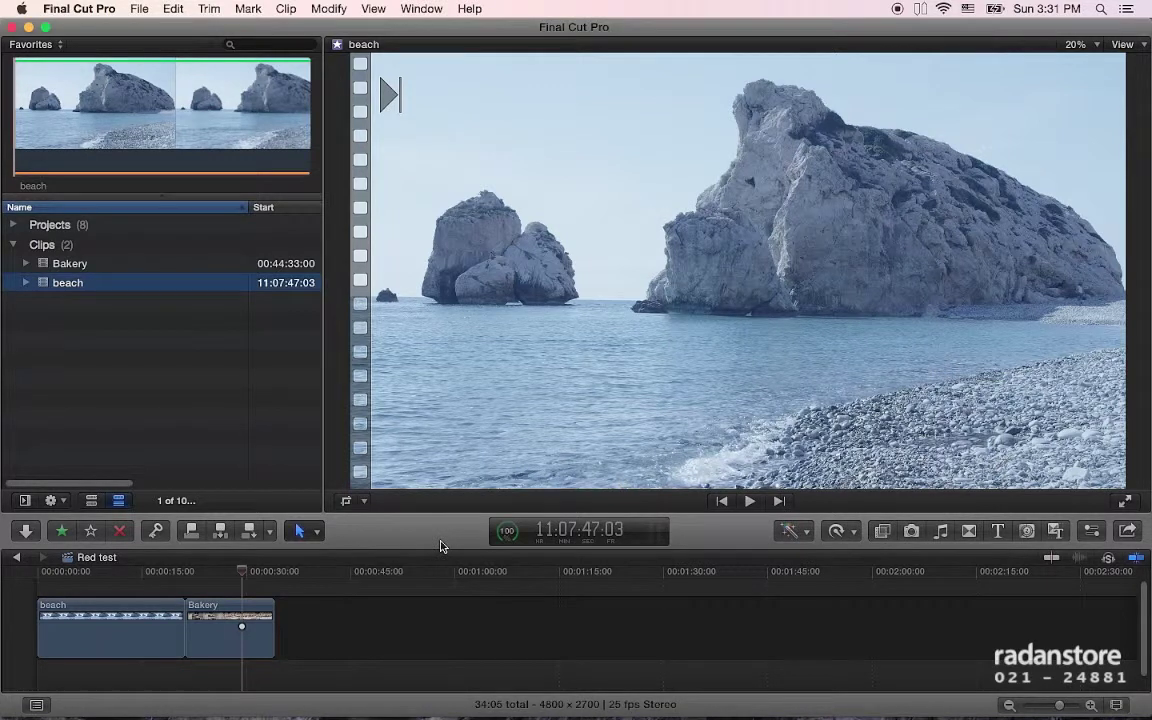
pyautogui.press('super+4')
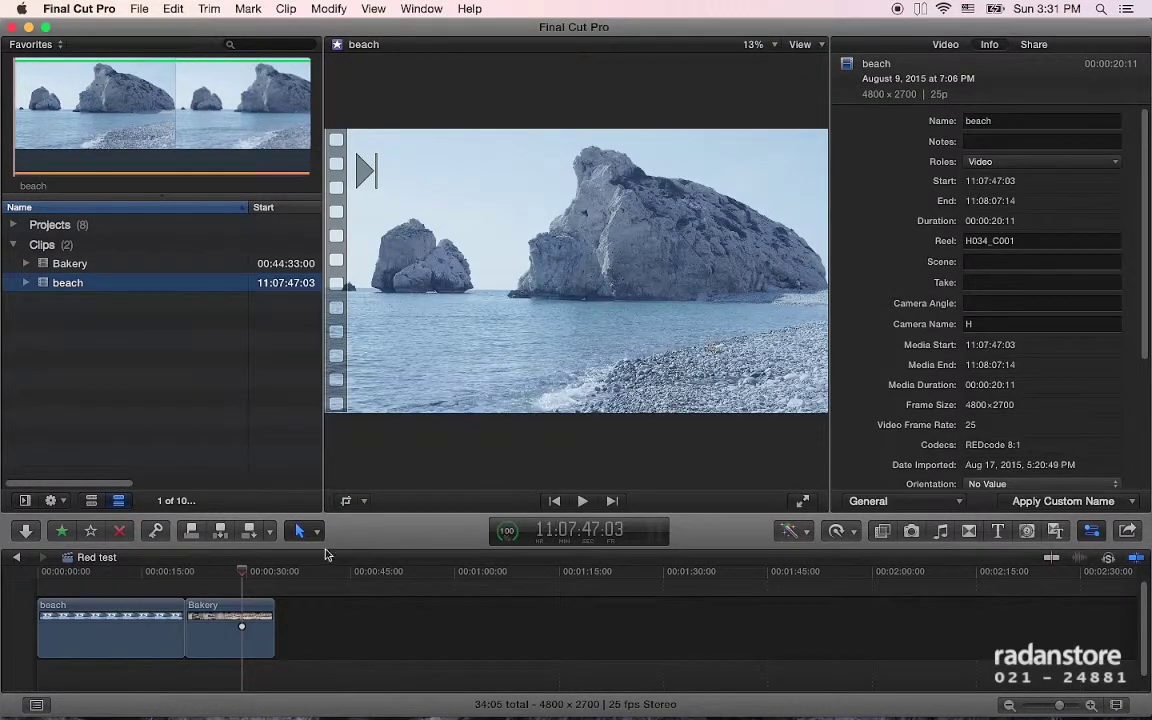
# Select the beach clip in the Red test timeline and bring up the waveform scope and Color Board.
pyautogui.click(237, 573)
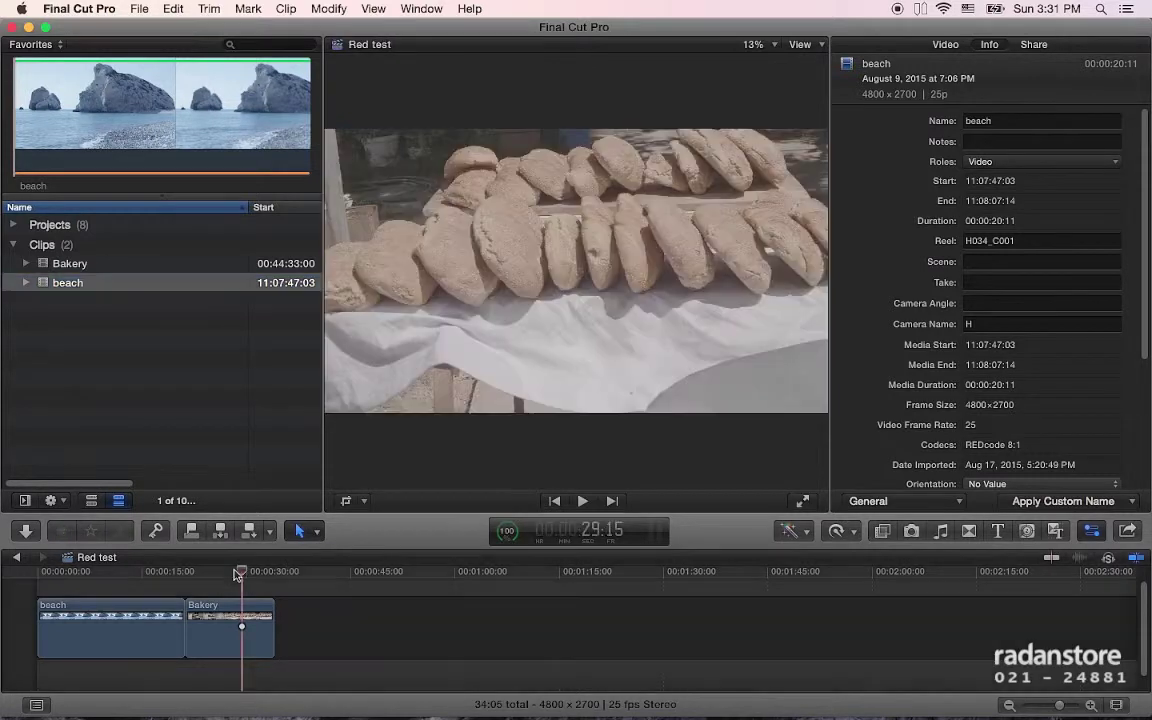
pyautogui.click(143, 573)
pyautogui.click(160, 624)
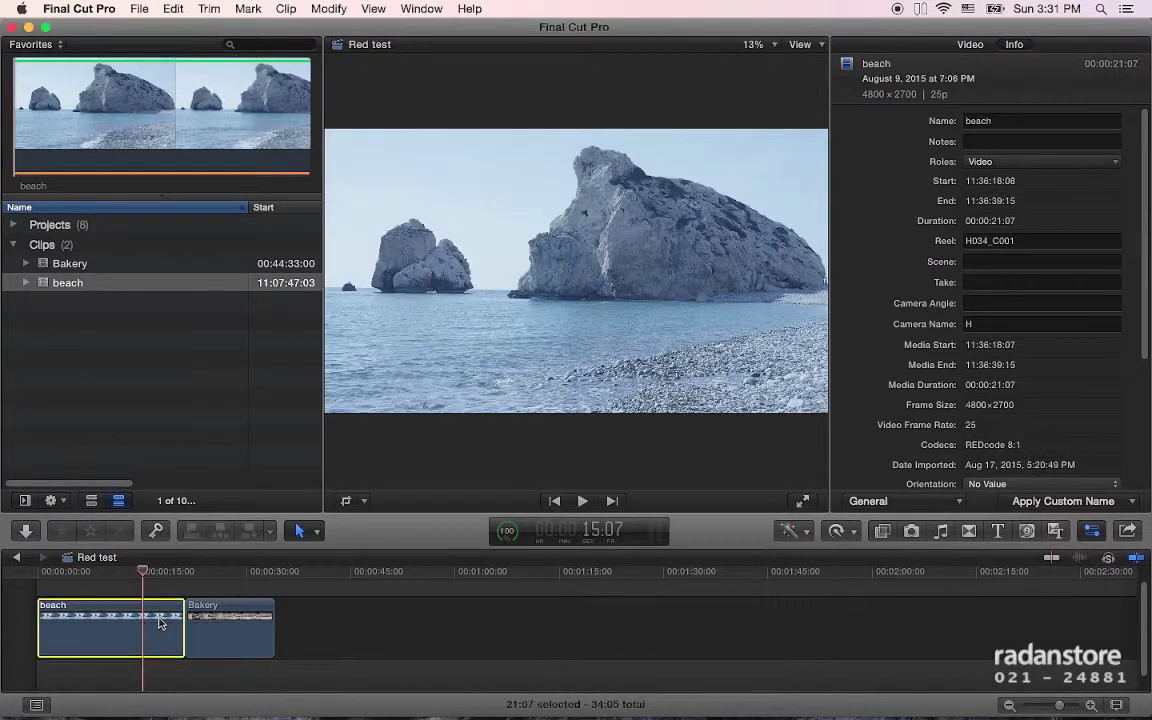
pyautogui.press('super+7')
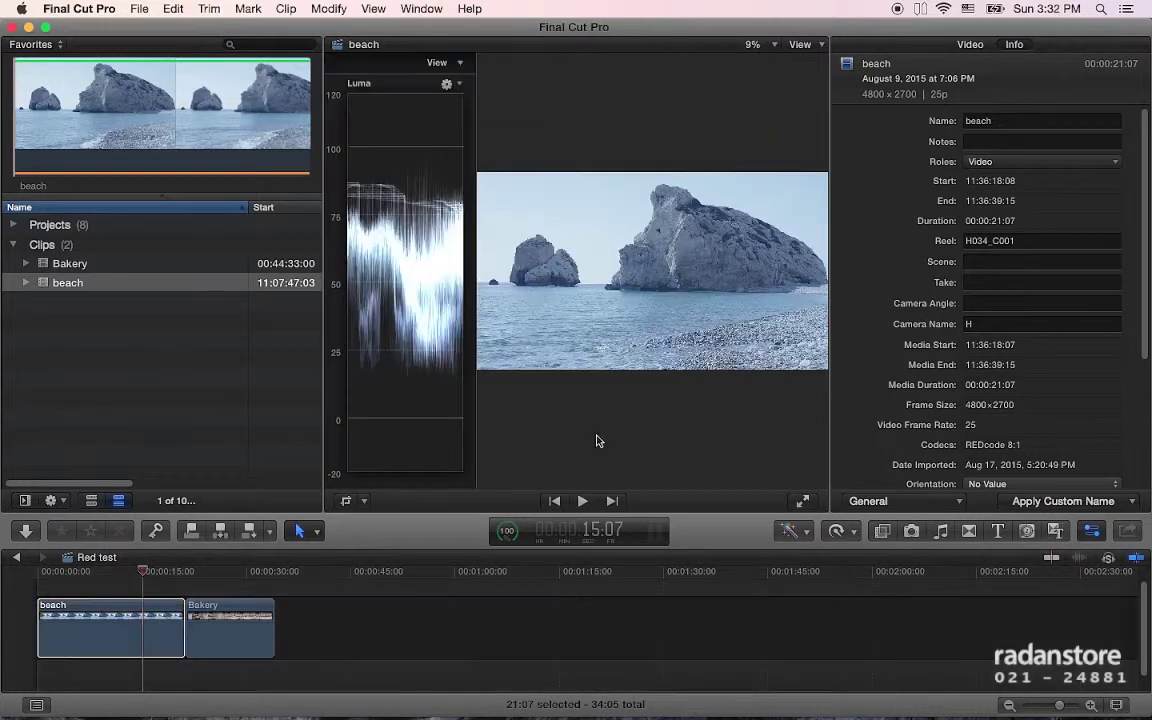
pyautogui.press('super+6')
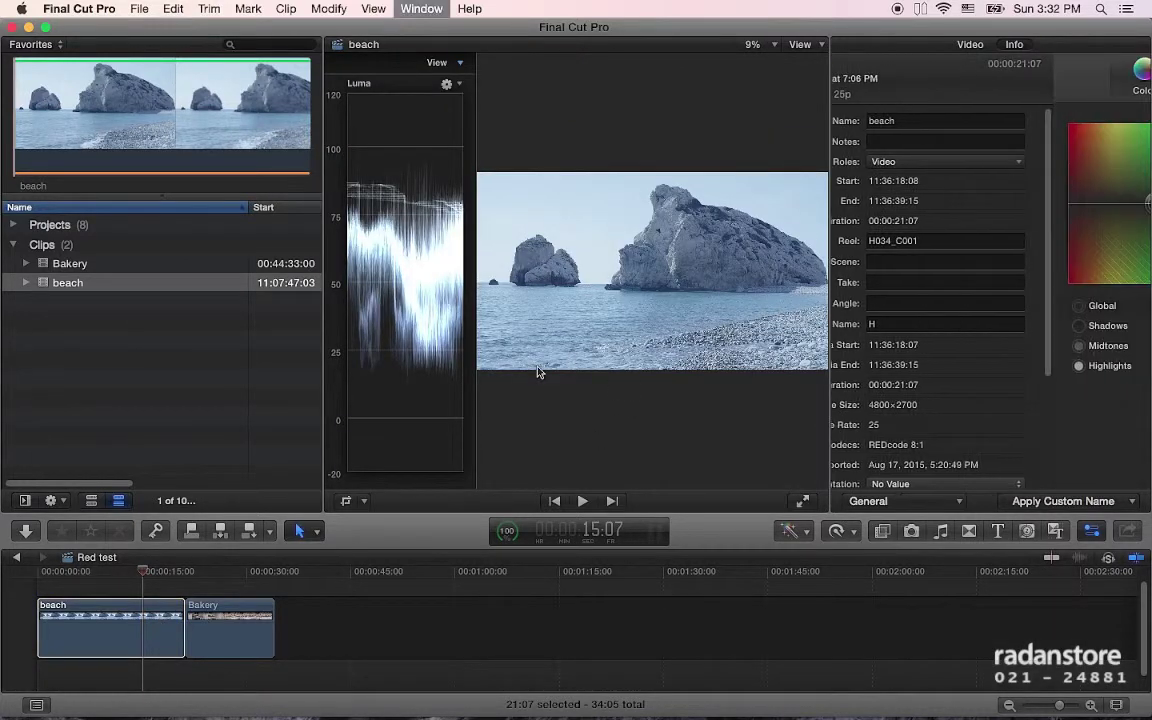
# Shift the beach clip's Global colour to 32° at 16% and play it back.
pyautogui.press('super+7')
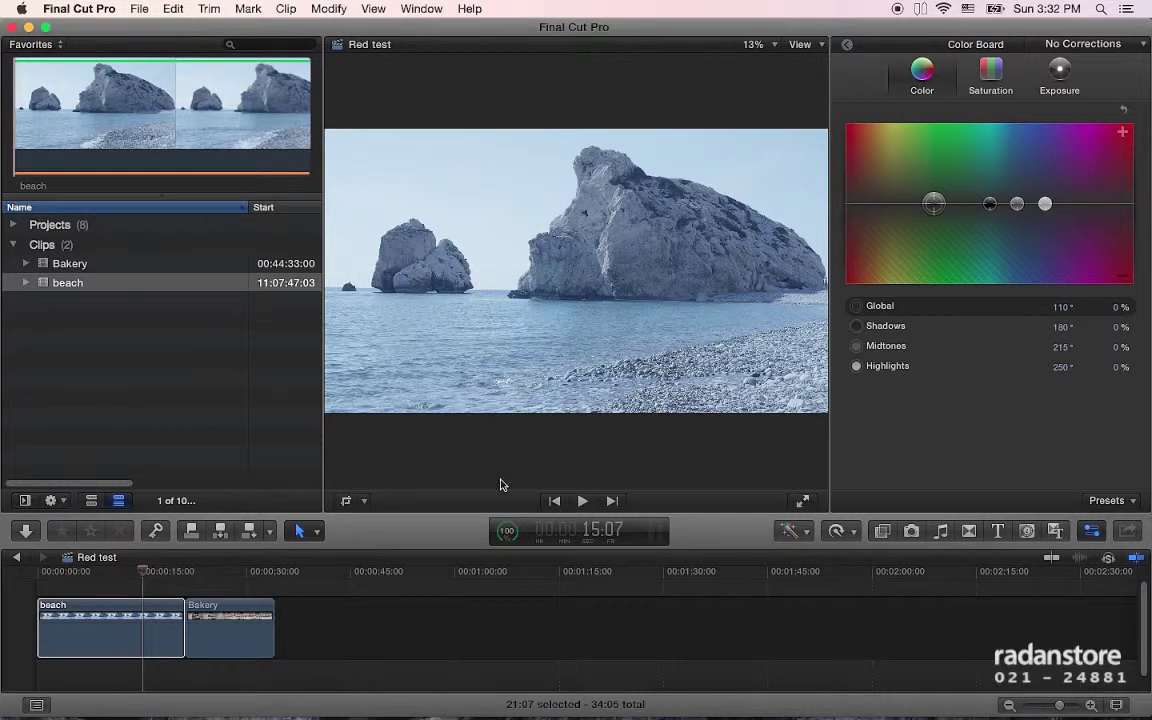
pyautogui.moveTo(943, 213); pyautogui.dragTo(877, 199)
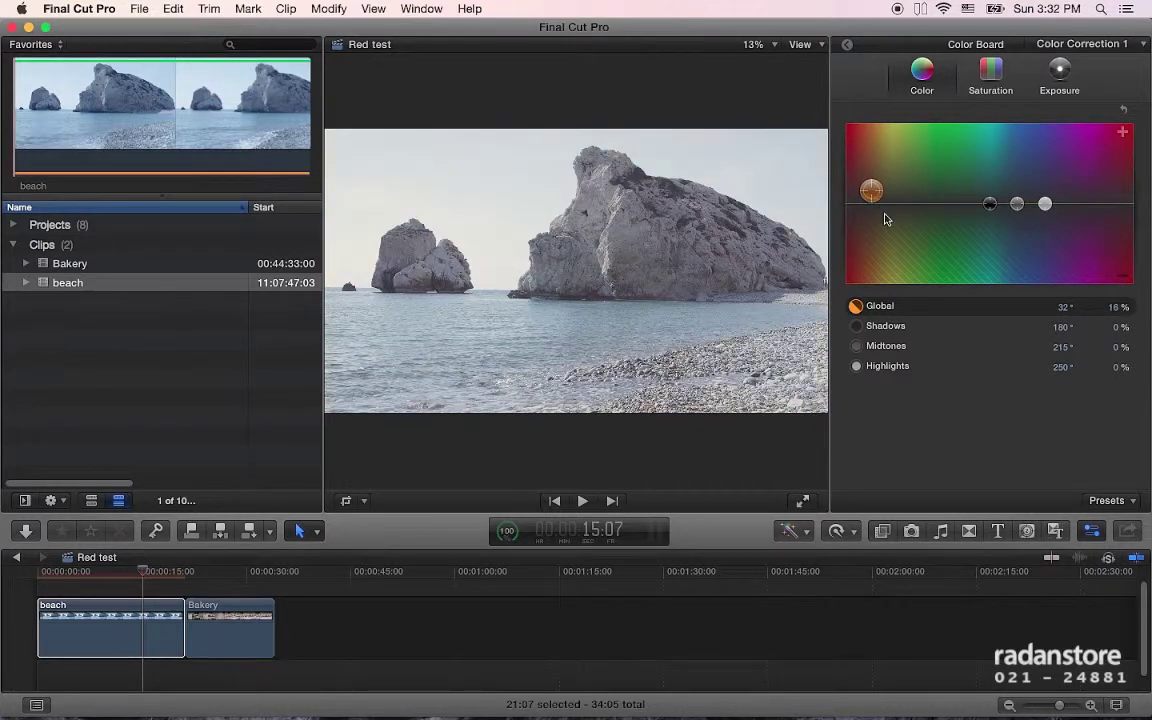
pyautogui.click(104, 610)
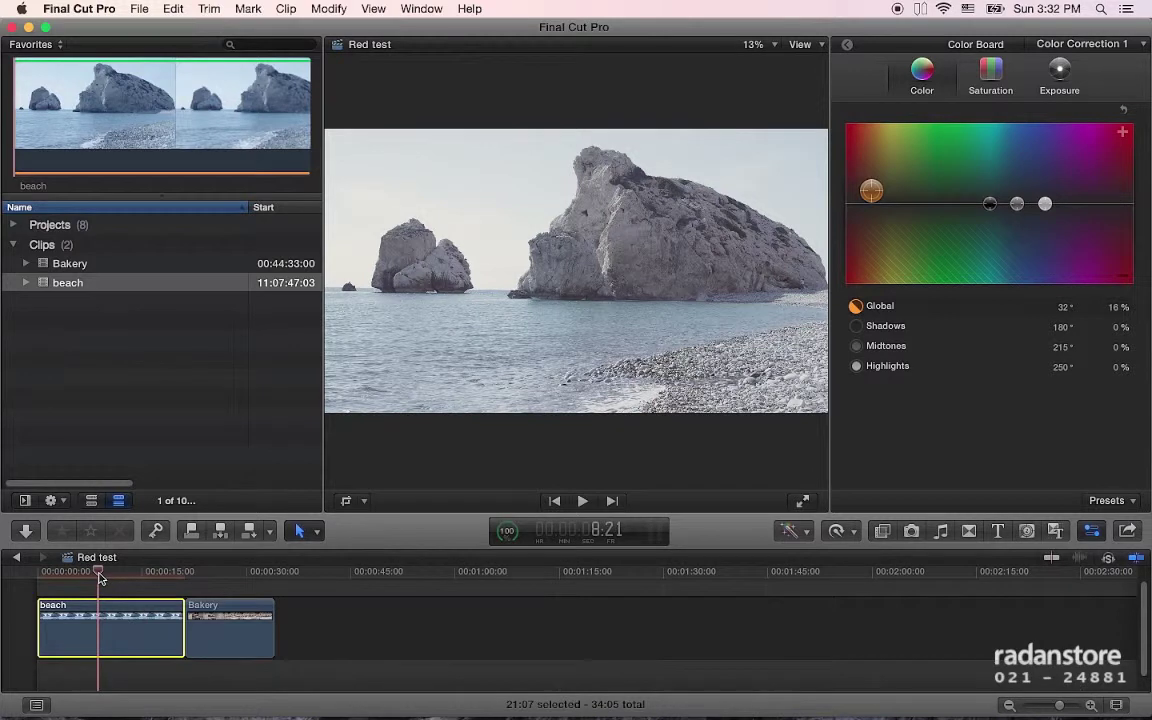
pyautogui.press('space')
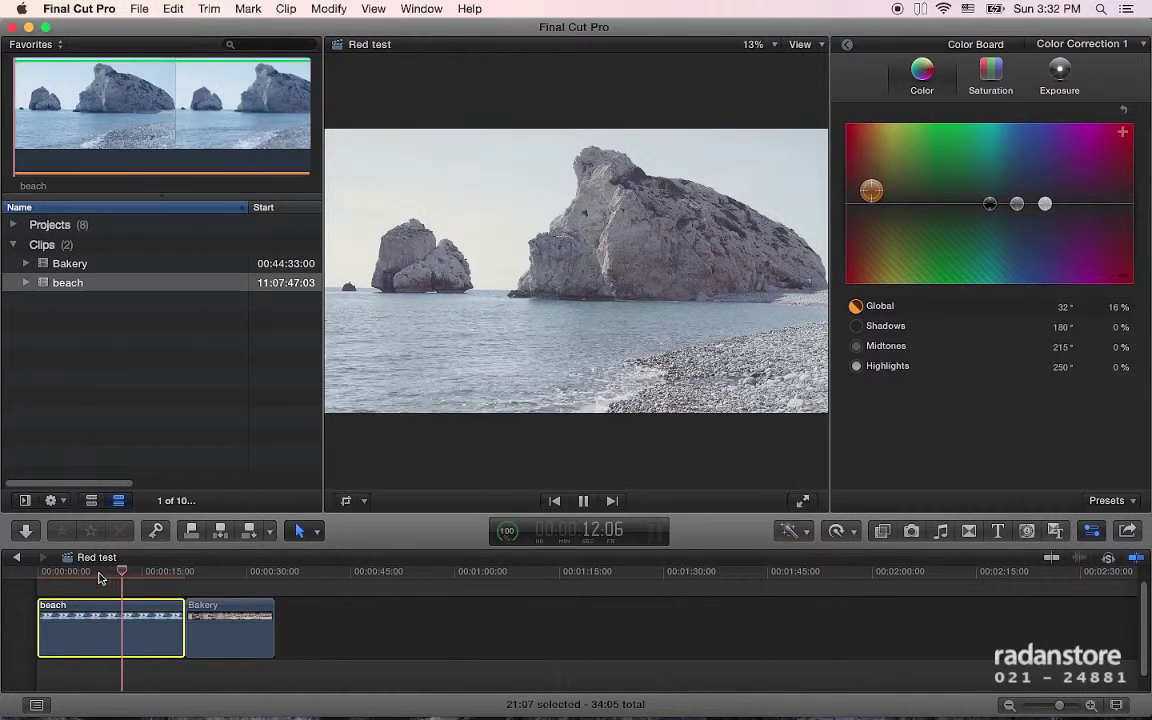
# Play and stop the warmed beach clip to review the correction.
pyautogui.press('space')
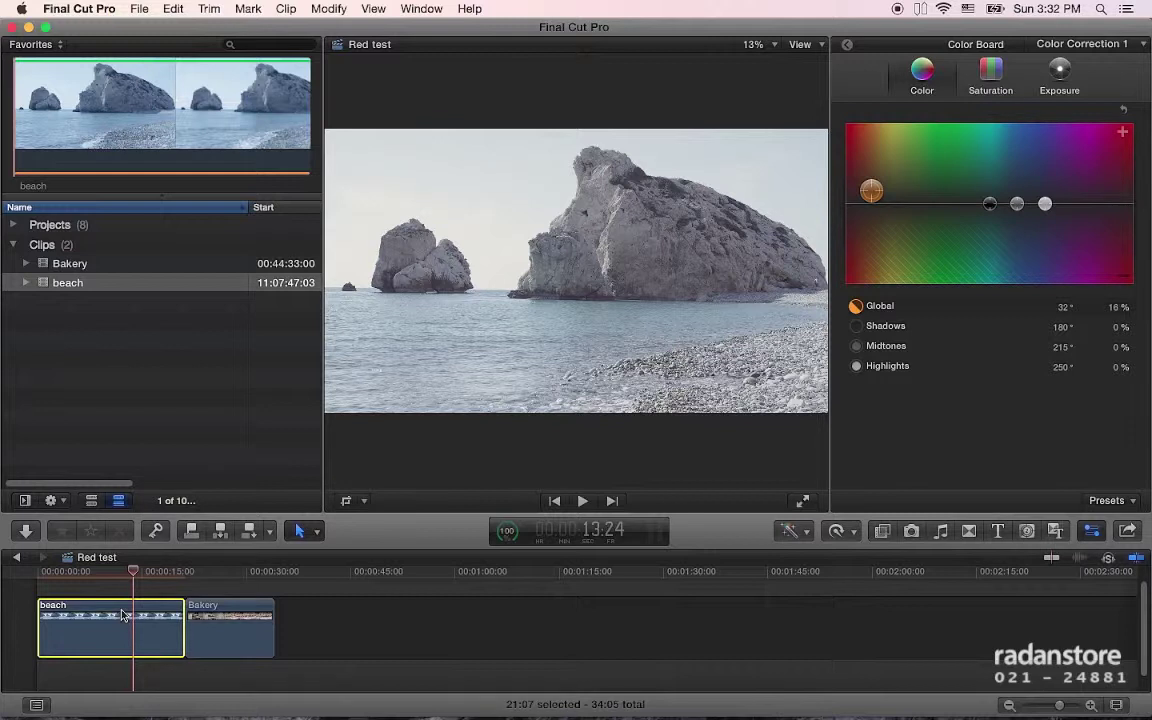
pyautogui.press('space')
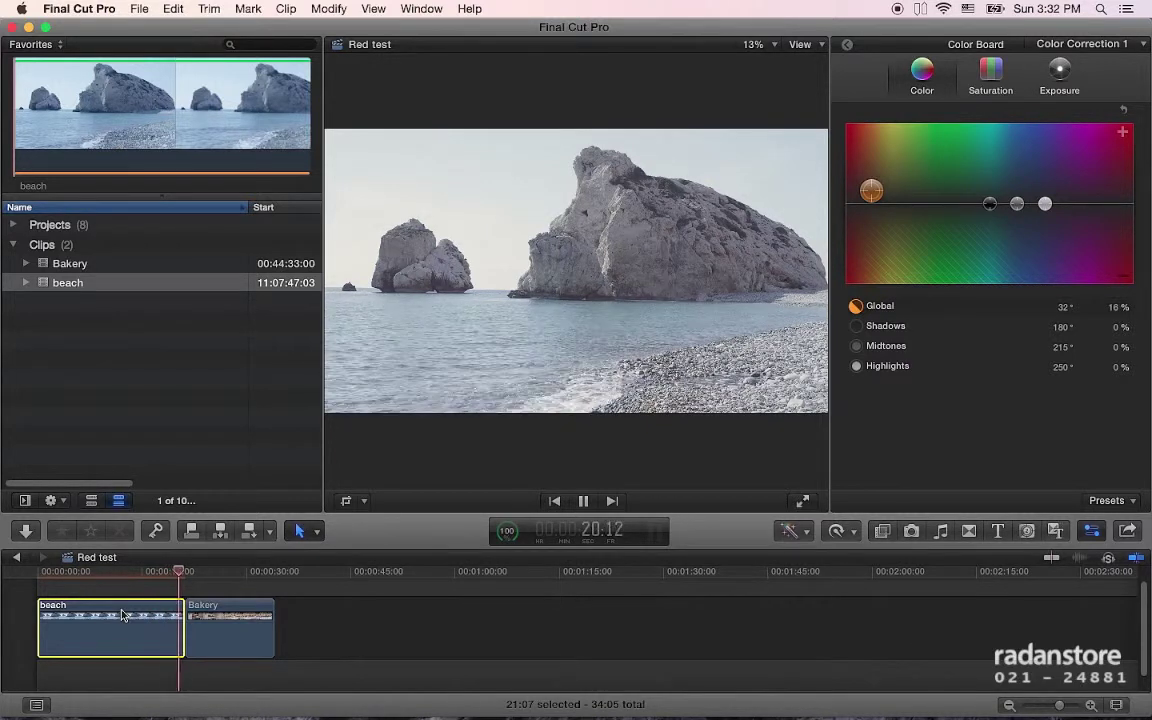
pyautogui.press('space')
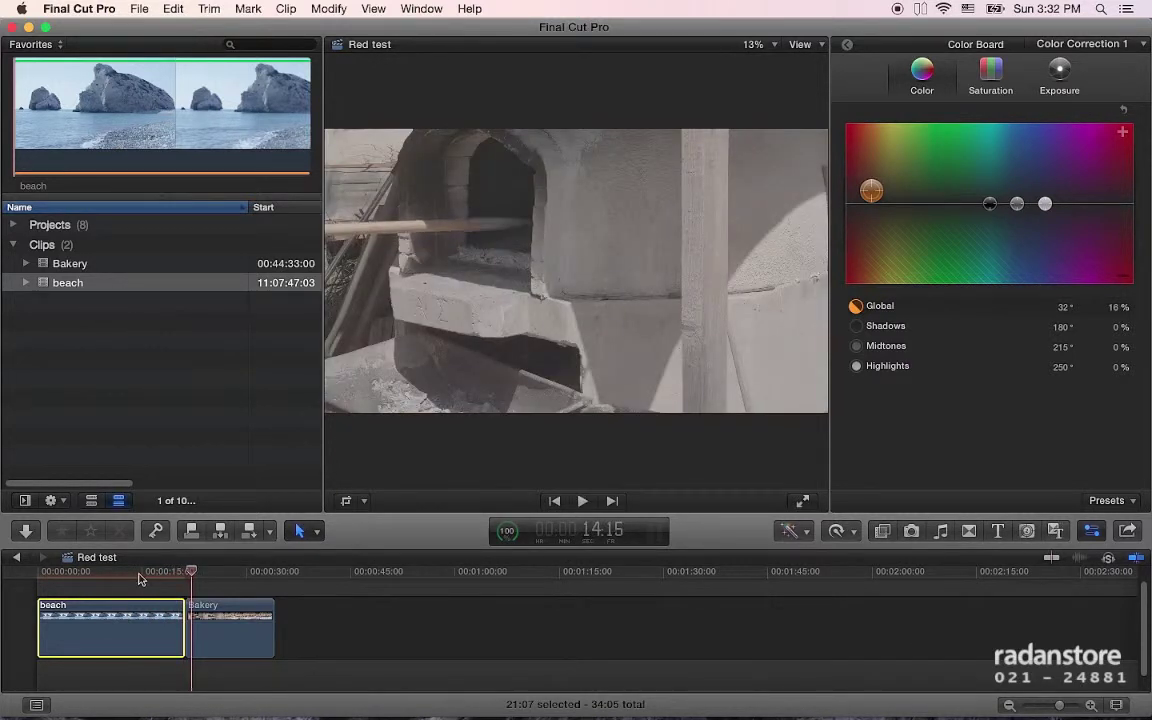
# Close the Color Board and show Red test's info (4800×2700, 25p, stereo 48kHz) in the Inspector.
pyautogui.click(140, 578)
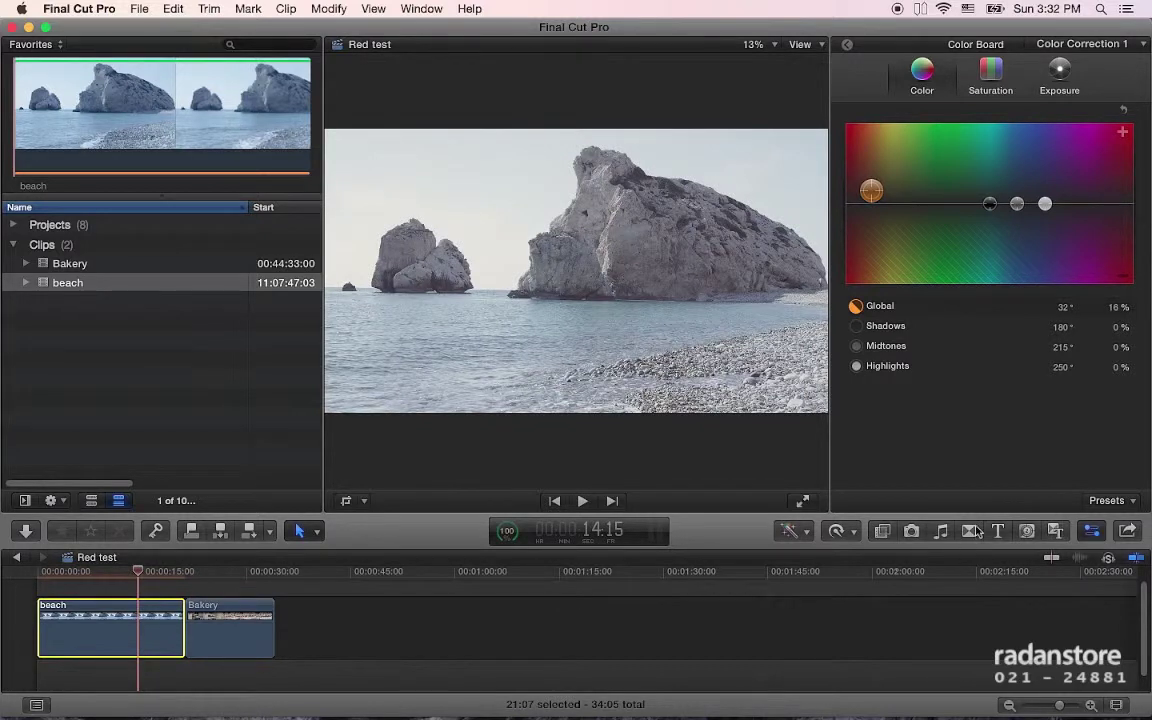
pyautogui.click(1090, 532)
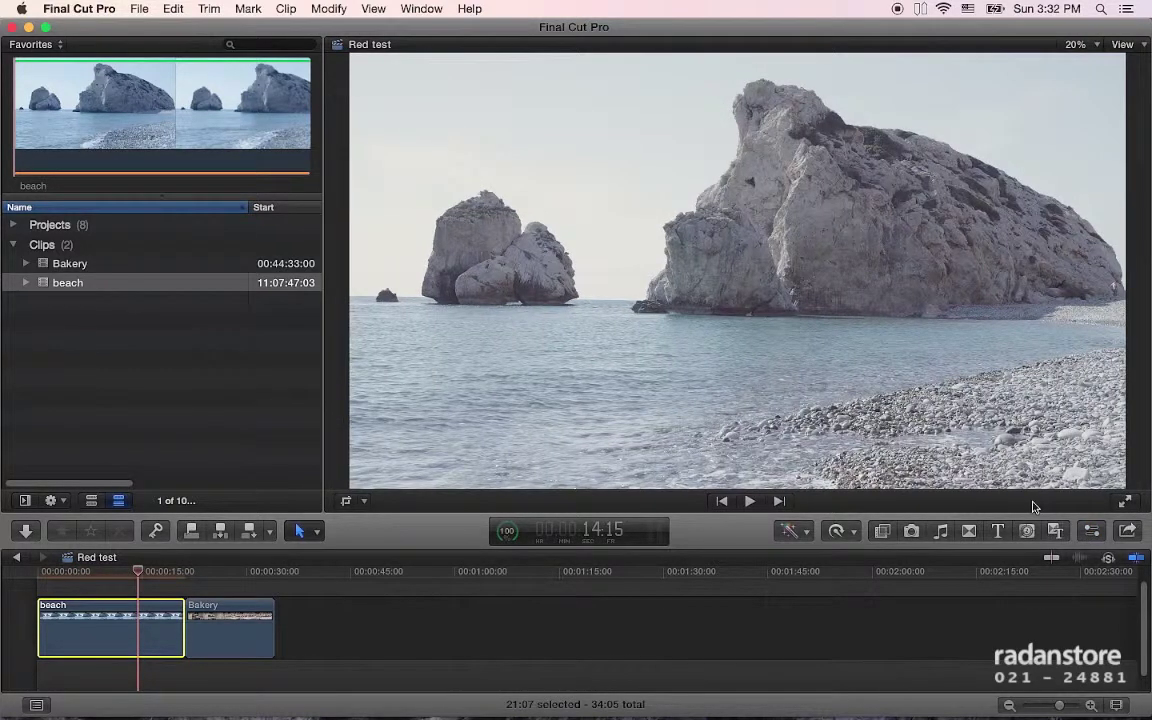
pyautogui.press('super+4')
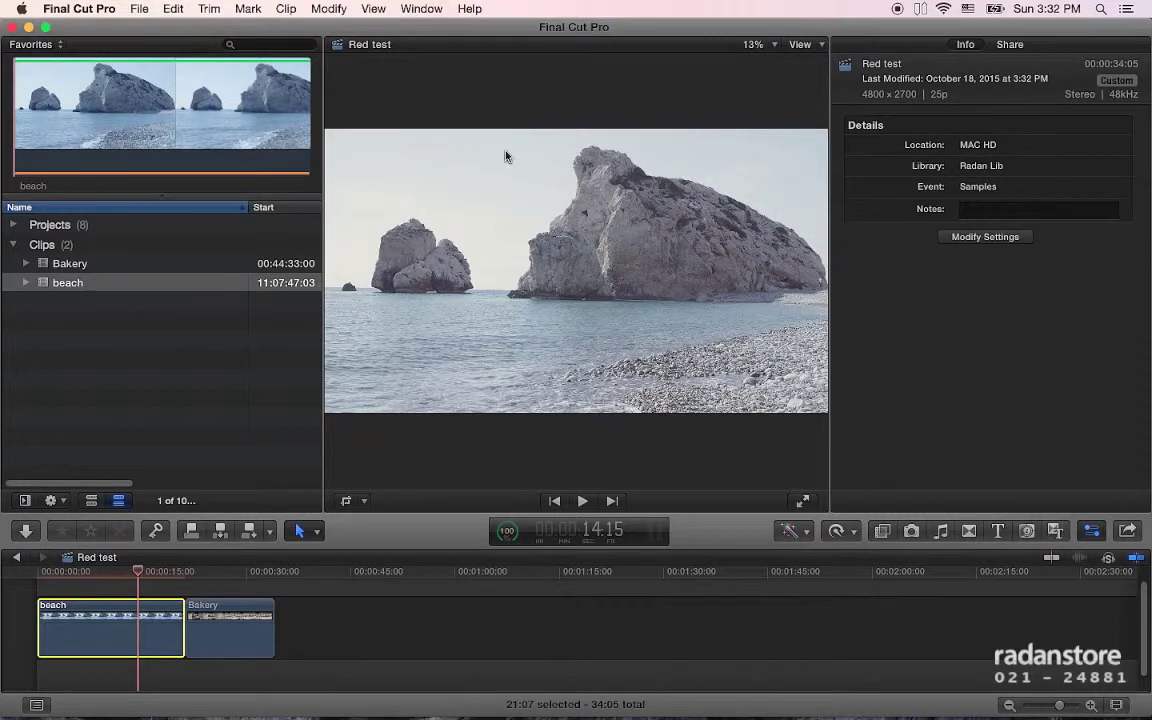
# Cancel Red test's project settings unchanged, then view the beach clip's 4800×2700 REDcode 8:1 info.
pyautogui.click(421, 8)
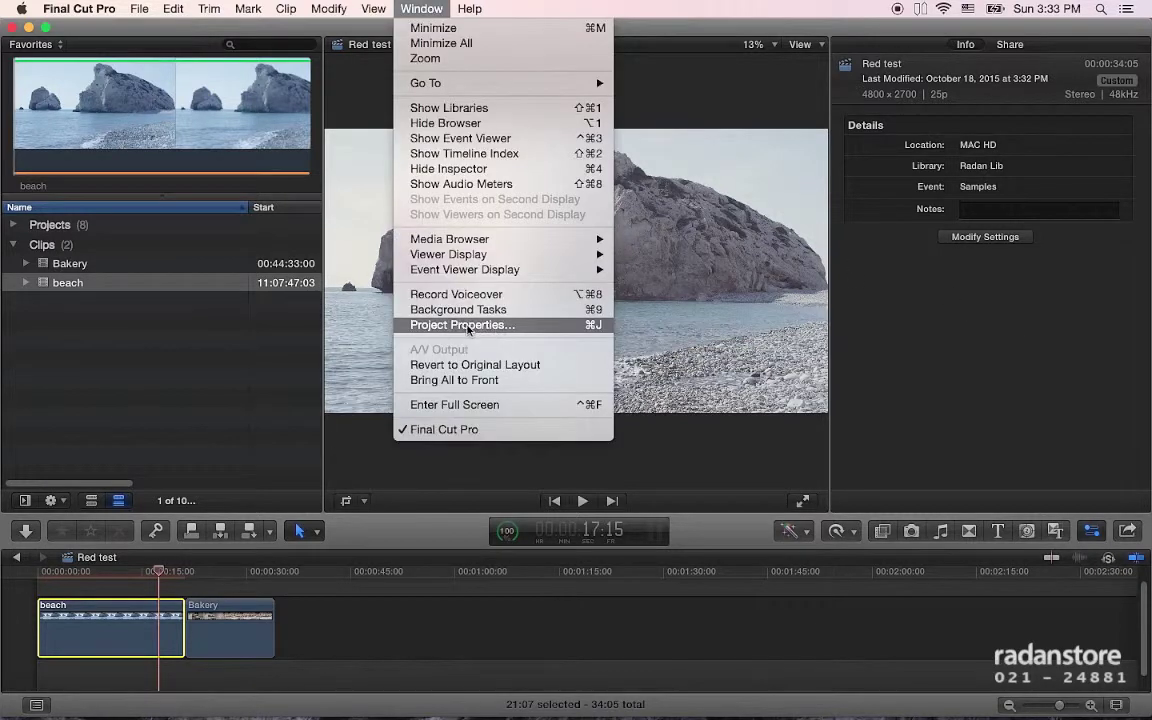
pyautogui.click(557, 327)
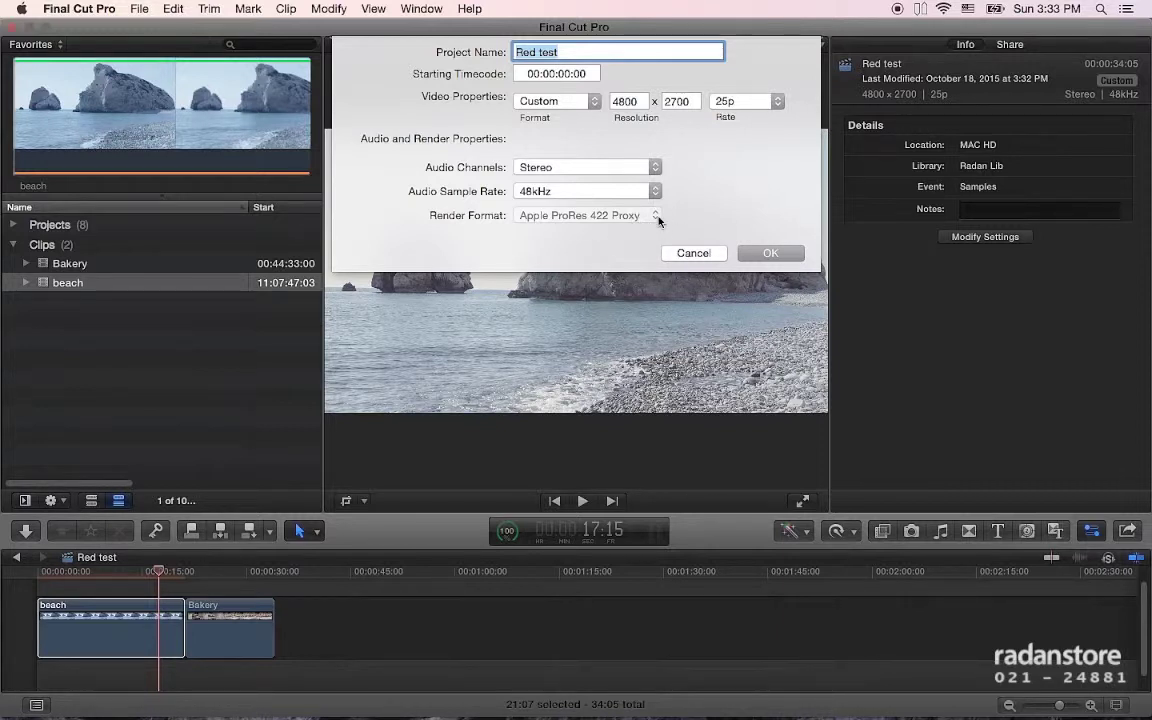
pyautogui.click(689, 255)
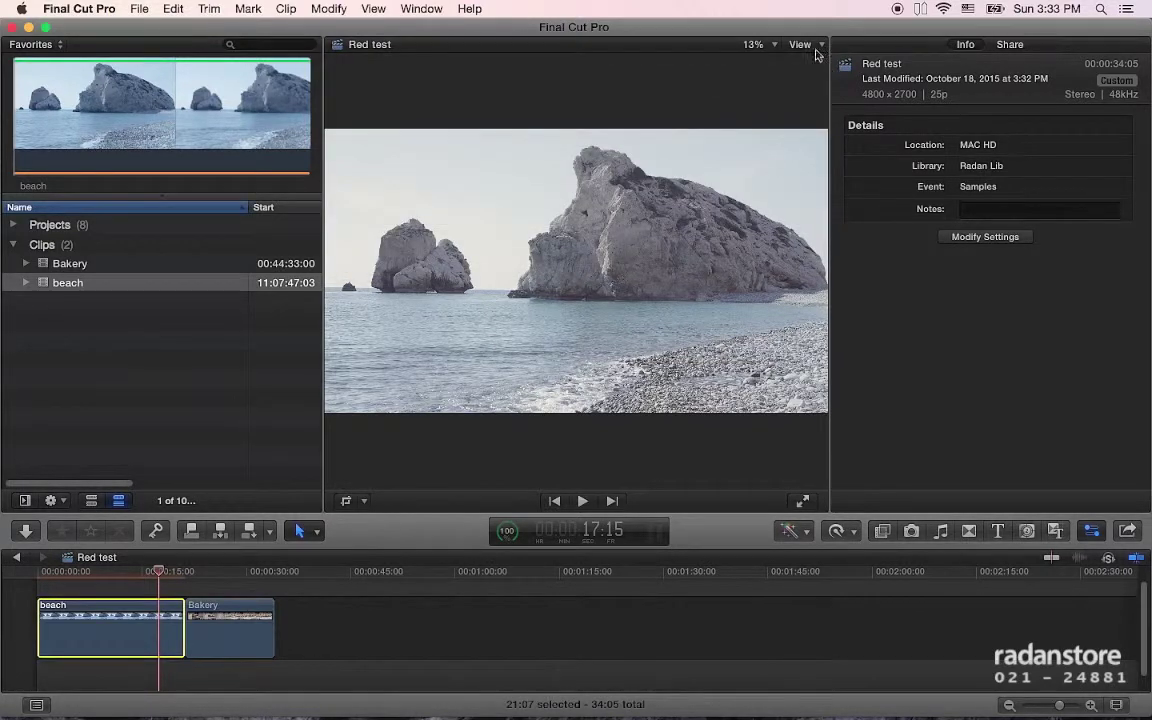
pyautogui.click(817, 50)
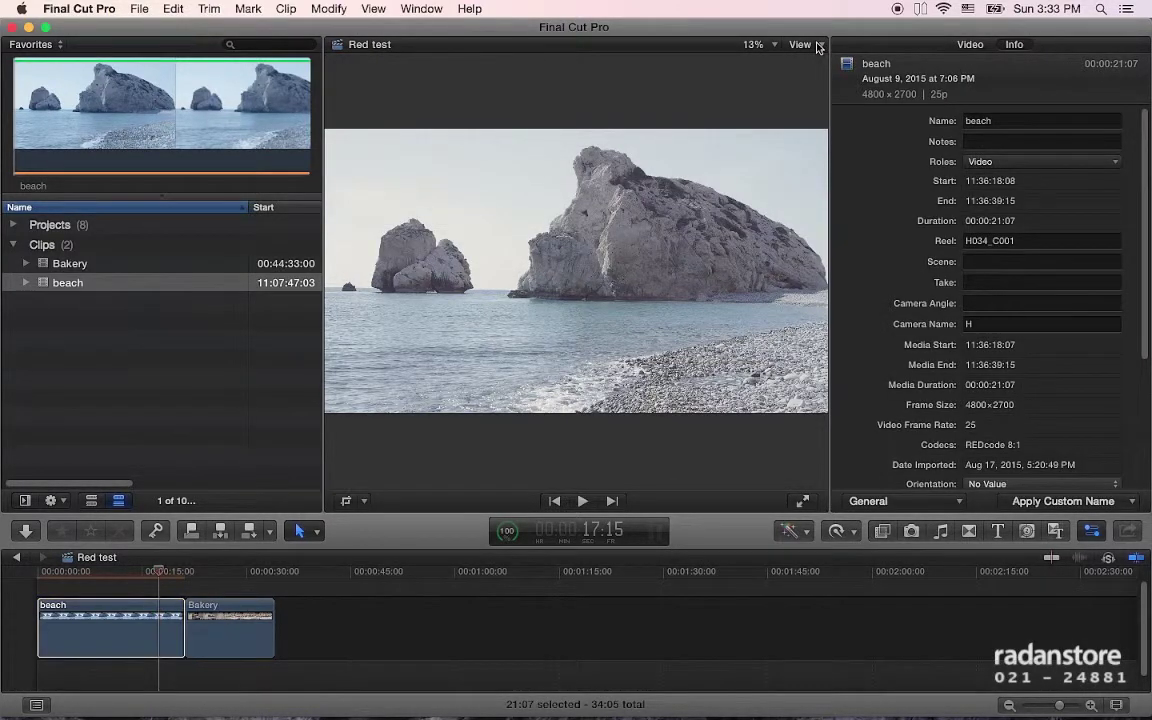
pyautogui.click(818, 45)
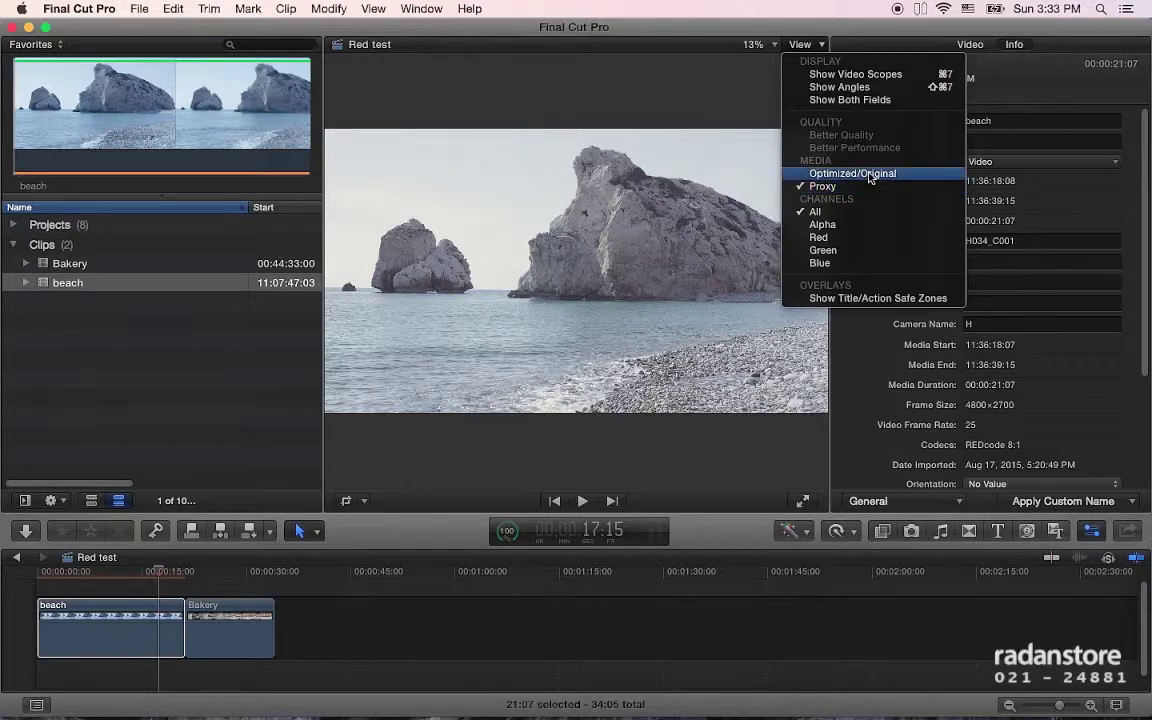
# Switch viewer playback to Optimized/Original and confirm Red test still renders to Apple ProRes 422.
pyautogui.click(869, 177)
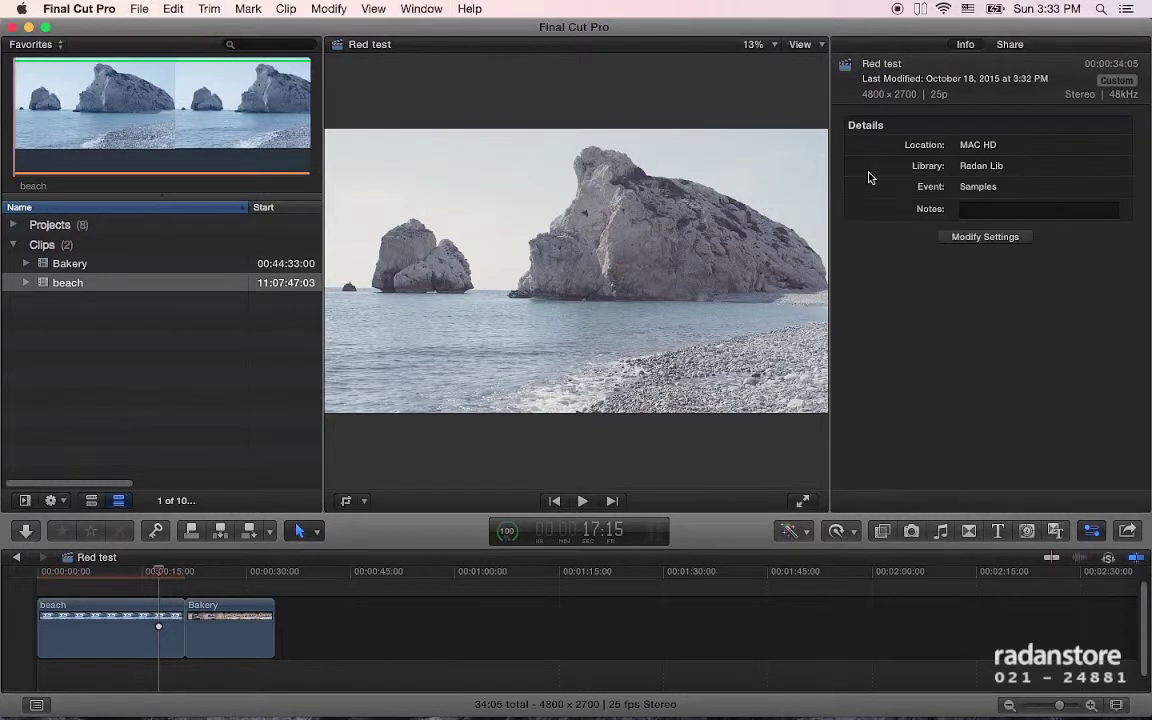
pyautogui.click(987, 243)
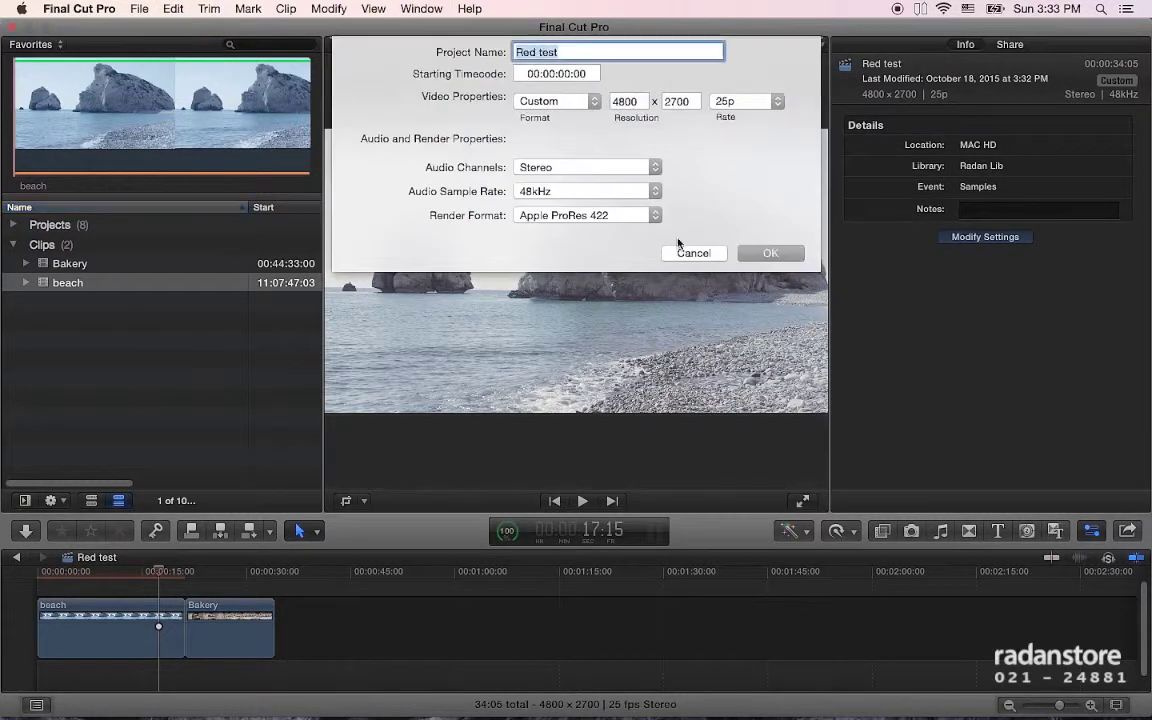
pyautogui.click(545, 216)
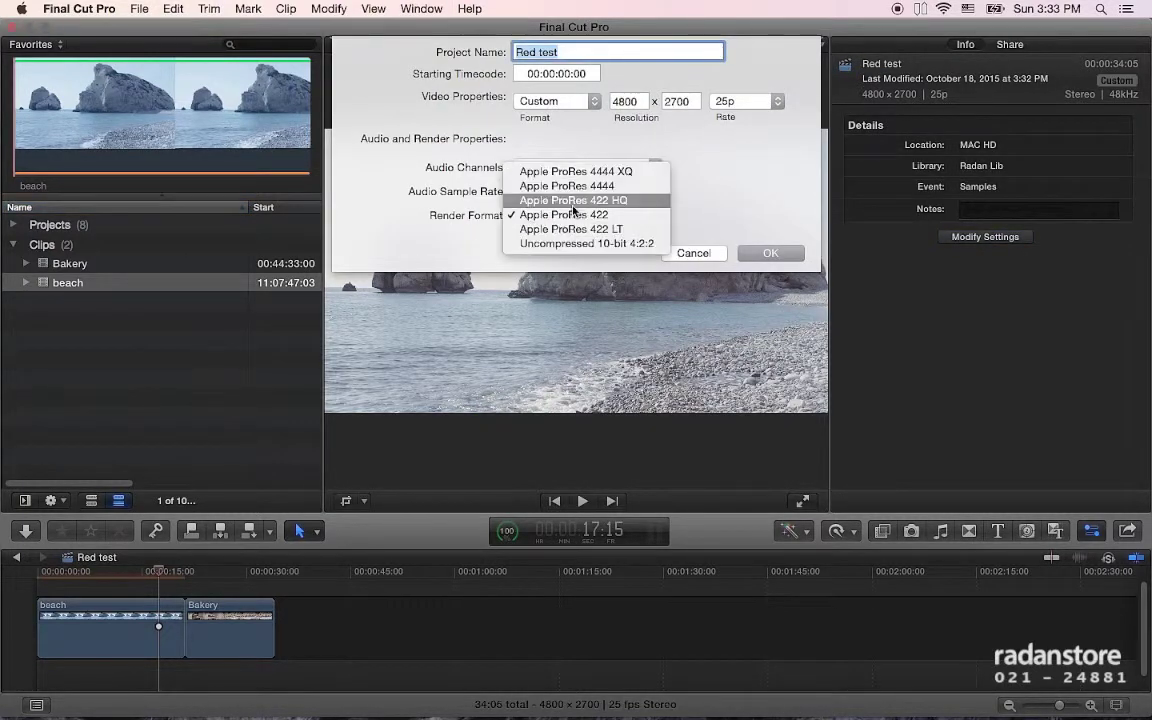
pyautogui.click(700, 209)
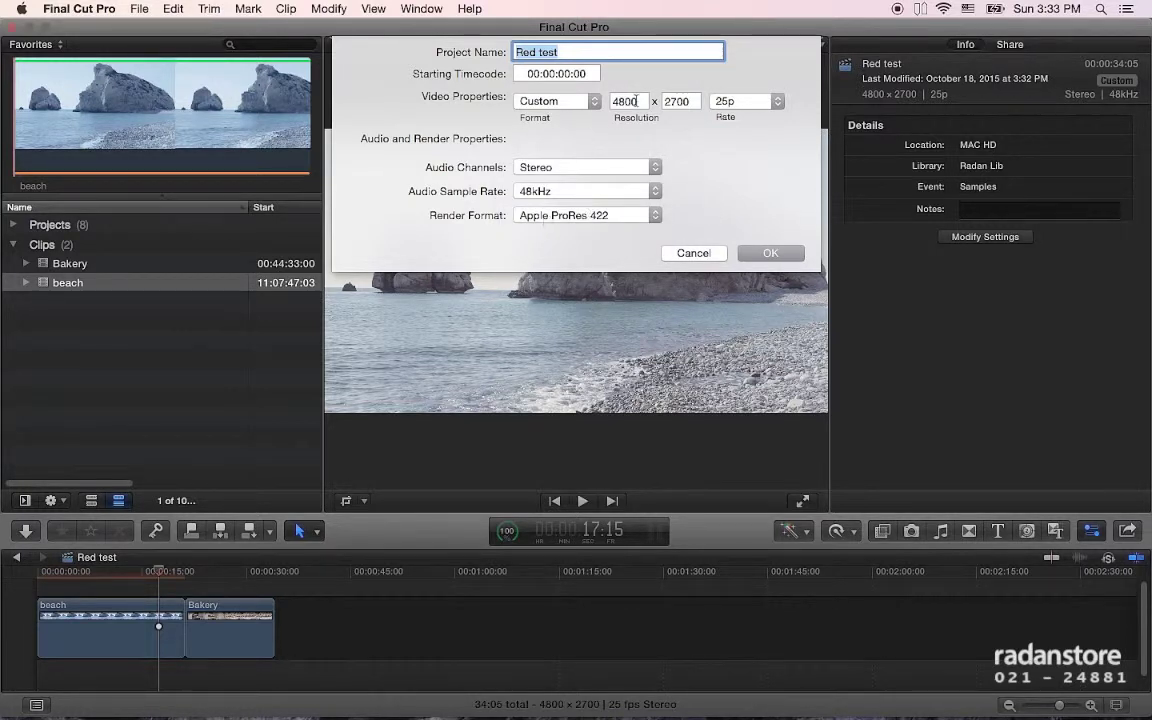
pyautogui.click(691, 256)
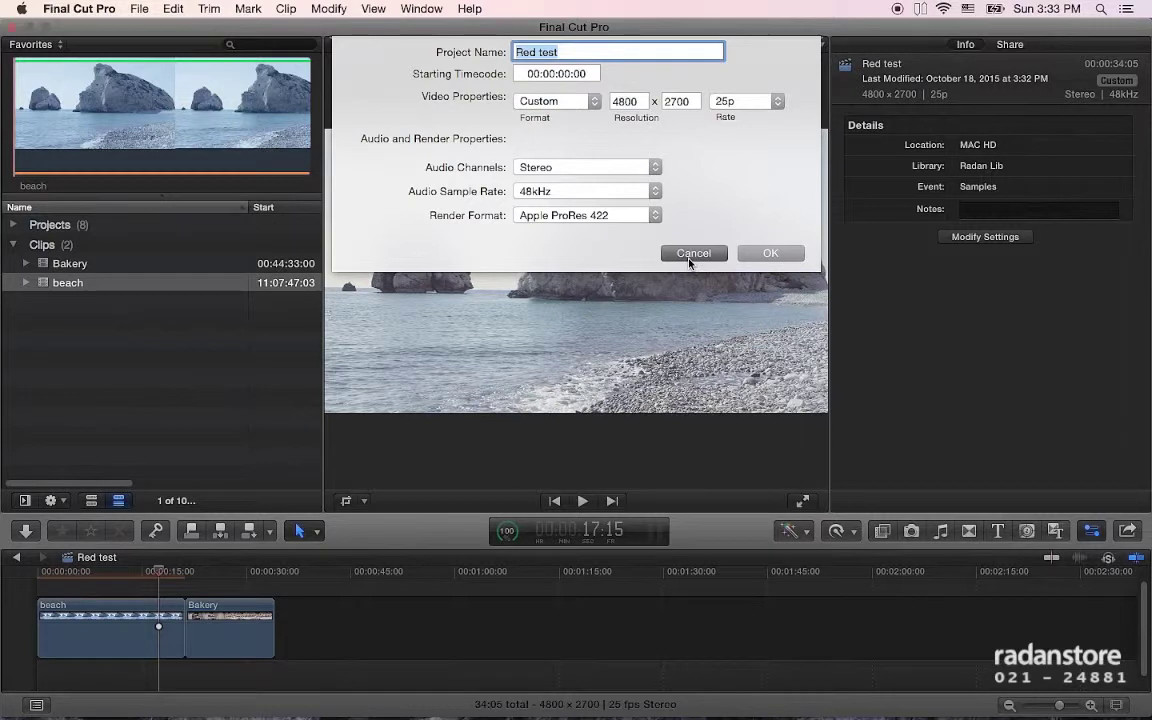
# Recheck the viewer's playback media choice and switch away from Final Cut Pro to another application.
pyautogui.click(800, 44)
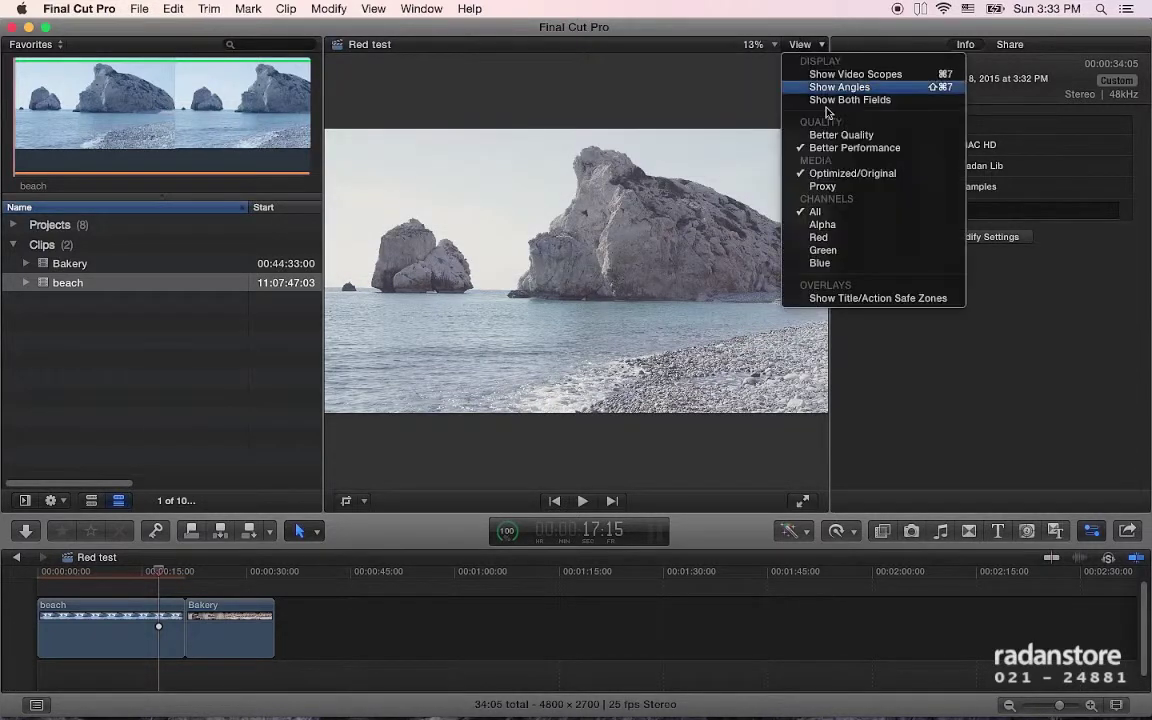
pyautogui.click(823, 185)
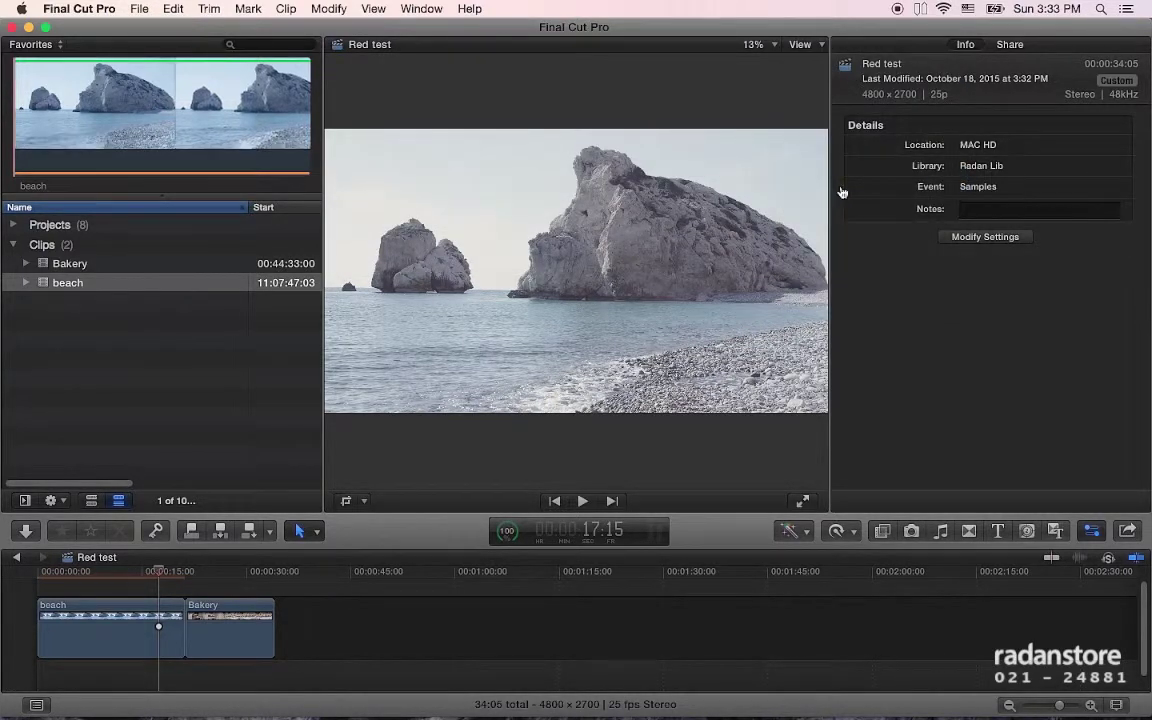
pyautogui.press('super+Tab')
pyautogui.press('super+Tab')
pyautogui.press('super+Tab')
pyautogui.press('super+Tab')
pyautogui.press('super+Tab')
pyautogui.press('super+Tab')
pyautogui.press('super+Tab')
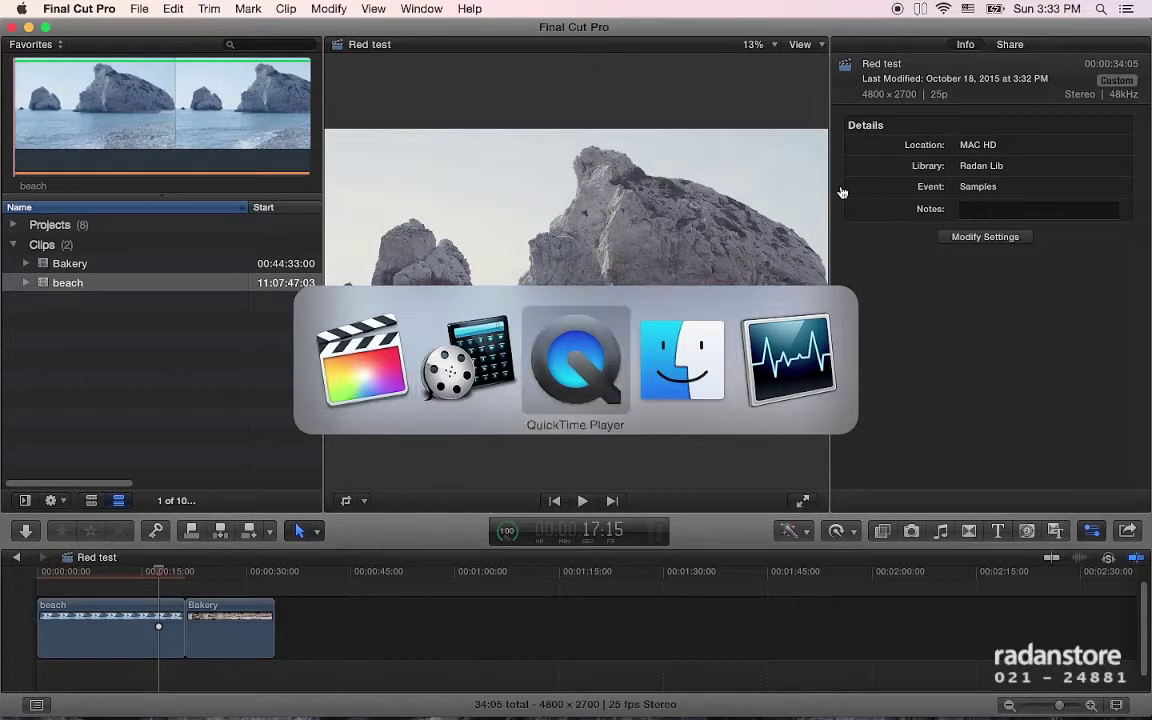
pyautogui.press('super+Tab')
pyautogui.press('super+Tab')
pyautogui.press('super+Tab')
pyautogui.press('super+Tab')
pyautogui.press('super+Tab')
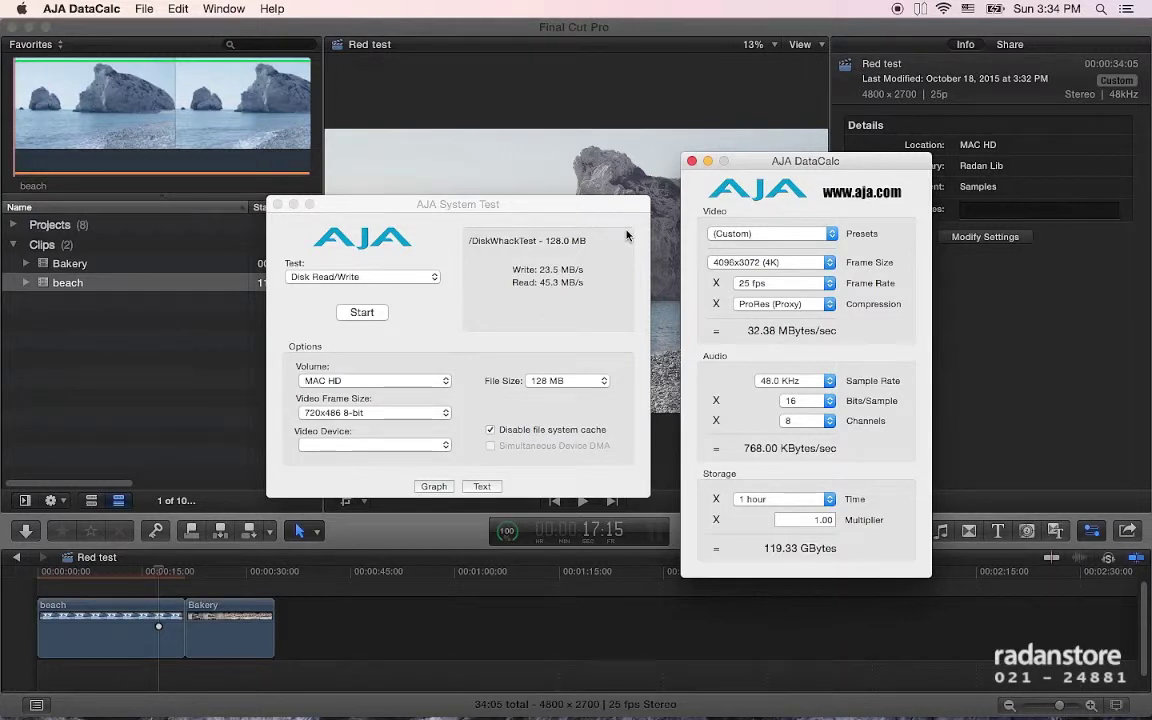
# Position AJA DataCalc beside AJA System Test, showing 4K ProRes (Proxy) at 32.38 MBytes/sec.
pyautogui.moveTo(602, 204); pyautogui.dragTo(536, 213)
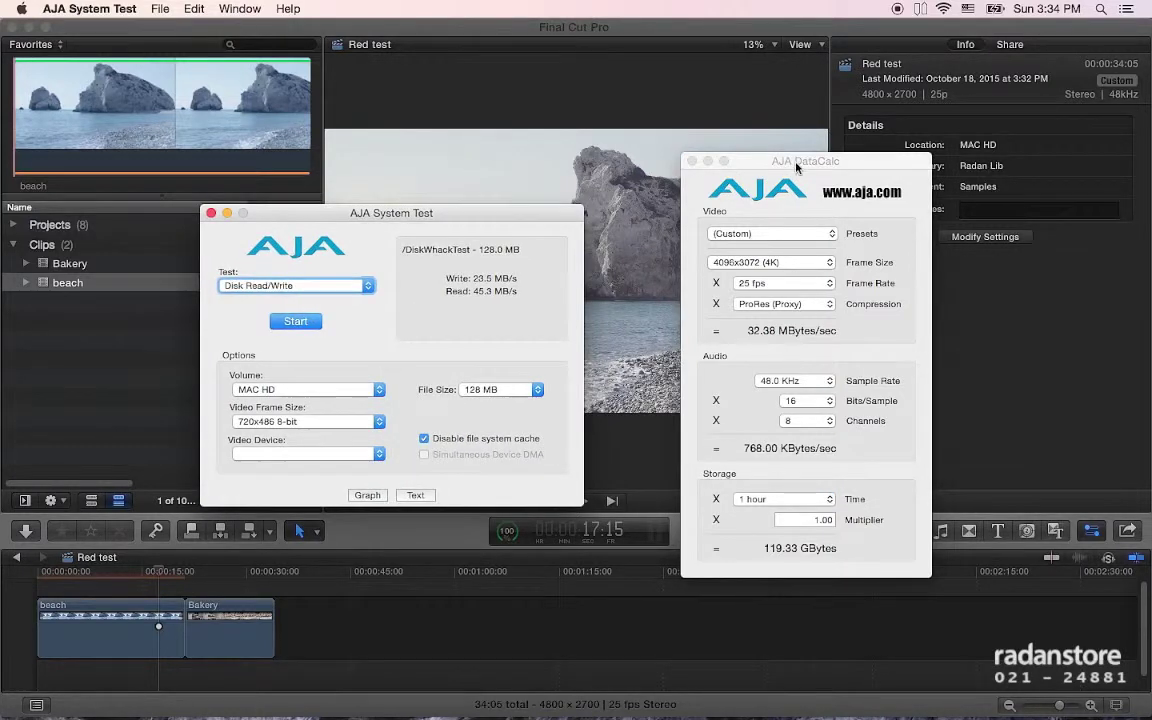
pyautogui.moveTo(795, 163); pyautogui.dragTo(718, 157)
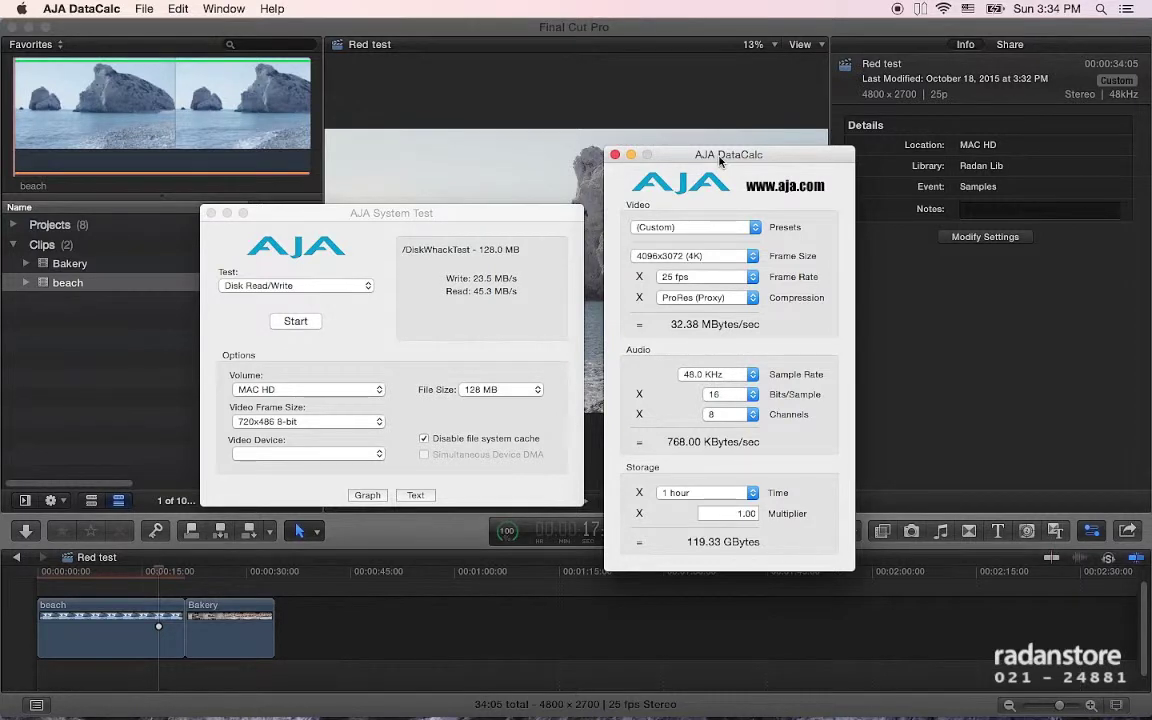
pyautogui.moveTo(720, 160); pyautogui.dragTo(718, 88)
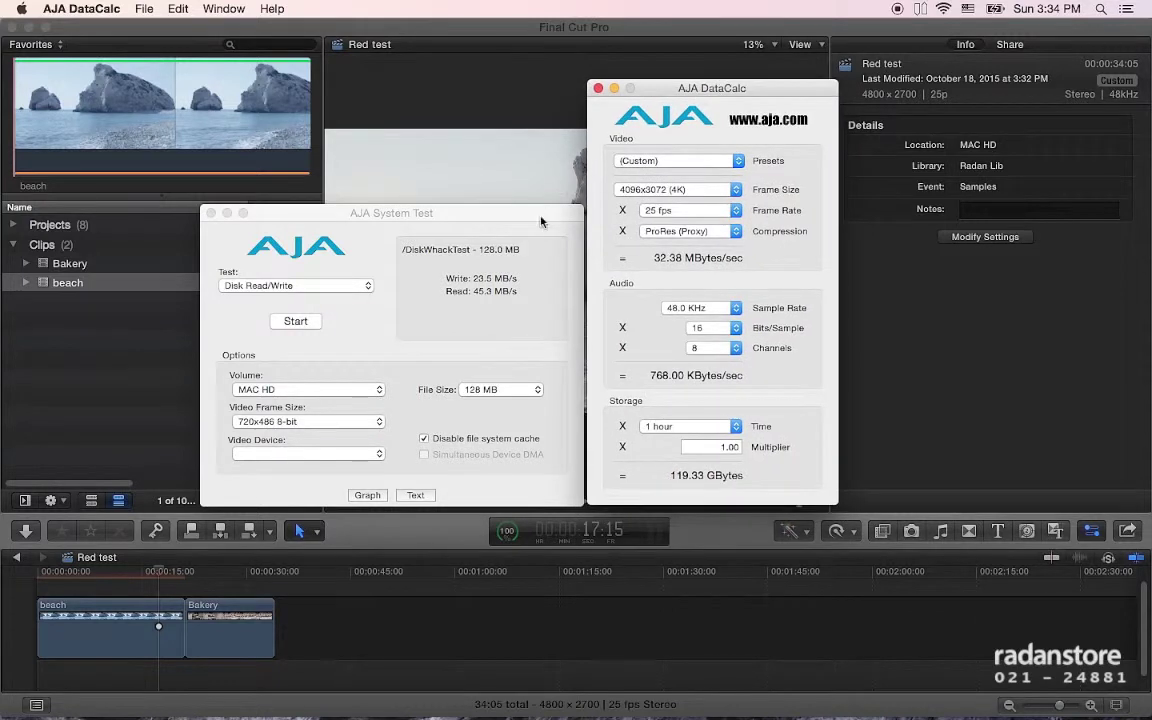
pyautogui.moveTo(492, 213); pyautogui.dragTo(426, 210)
pyautogui.moveTo(688, 94)
pyautogui.mouseDown()
pyautogui.moveTo(643, 104)
pyautogui.moveTo(623, 92)
pyautogui.mouseUp()
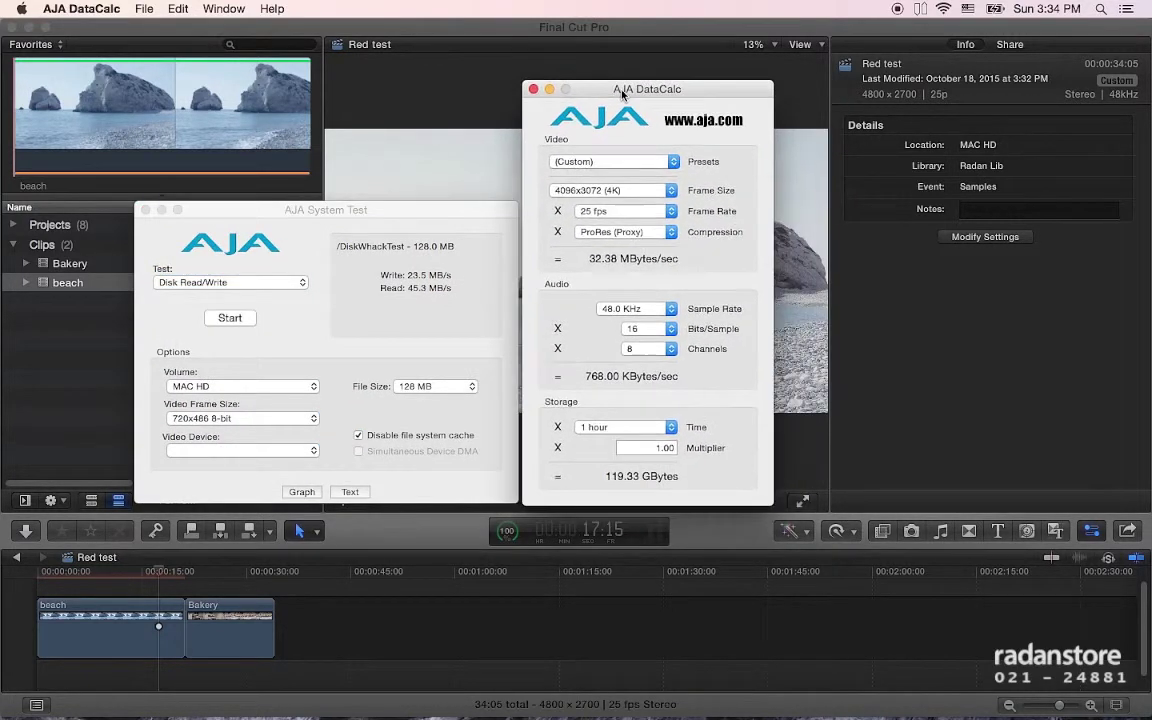
# Try REDCODE 28, then settle on ProRes 4444 at 4K: 235.01 MBytes/sec, 848.79 GBytes per hour.
pyautogui.click(637, 442)
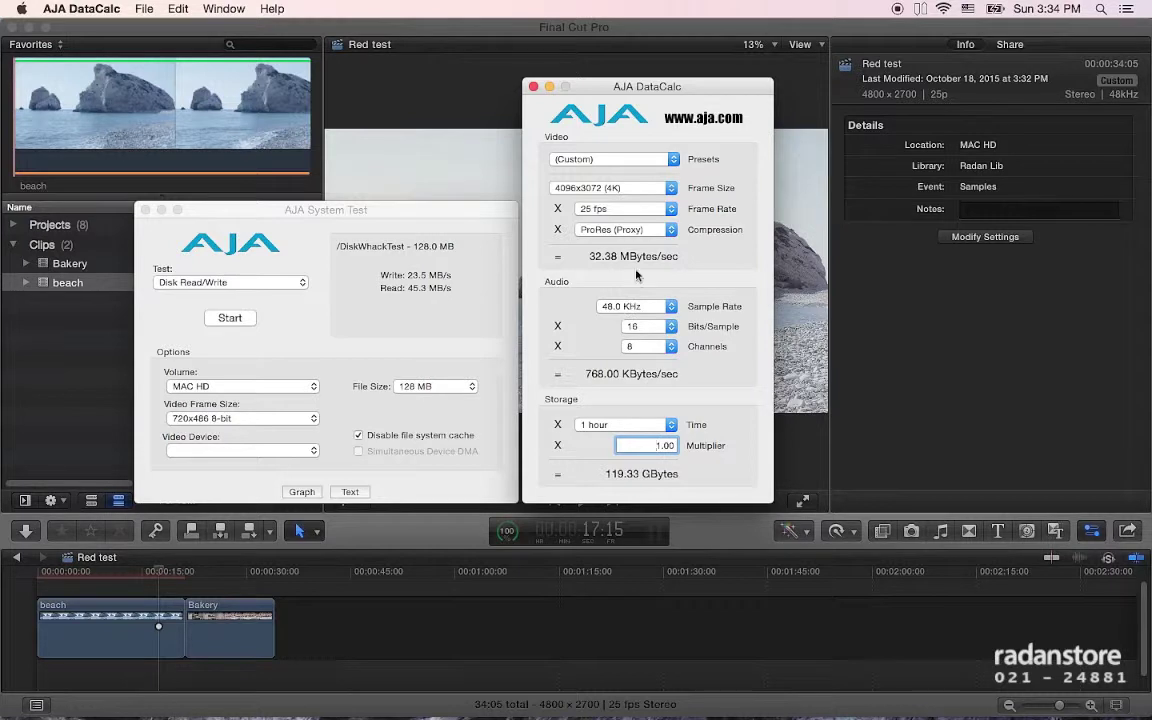
pyautogui.click(638, 231)
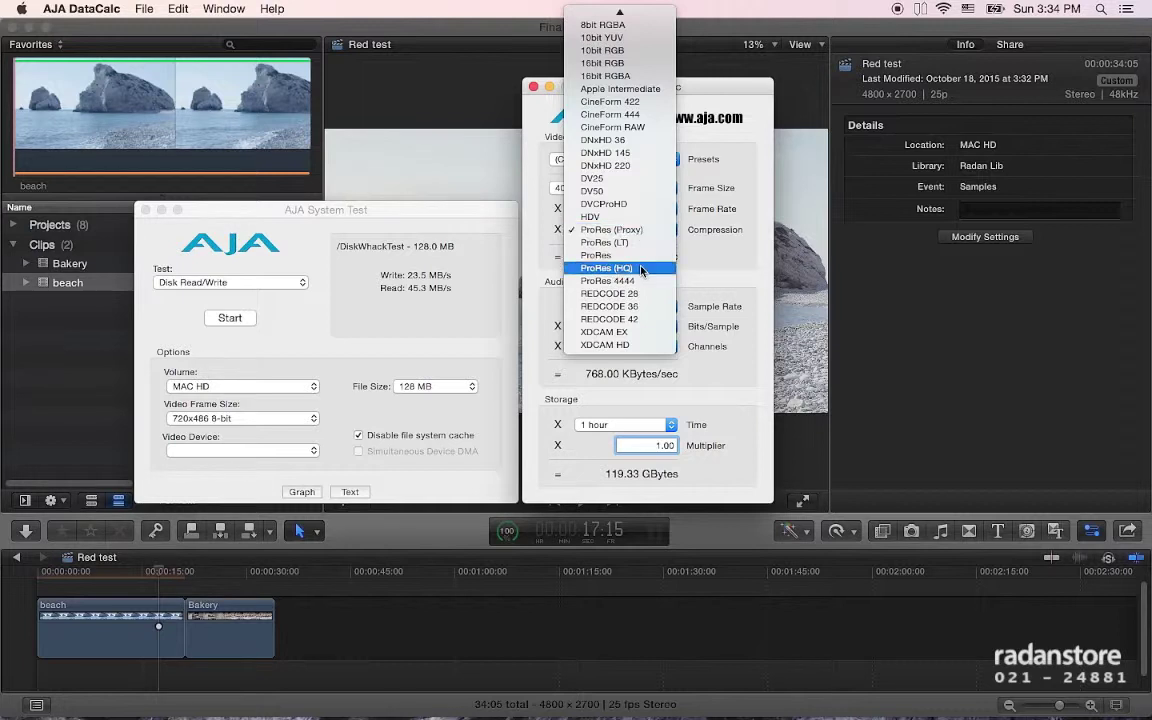
pyautogui.click(635, 295)
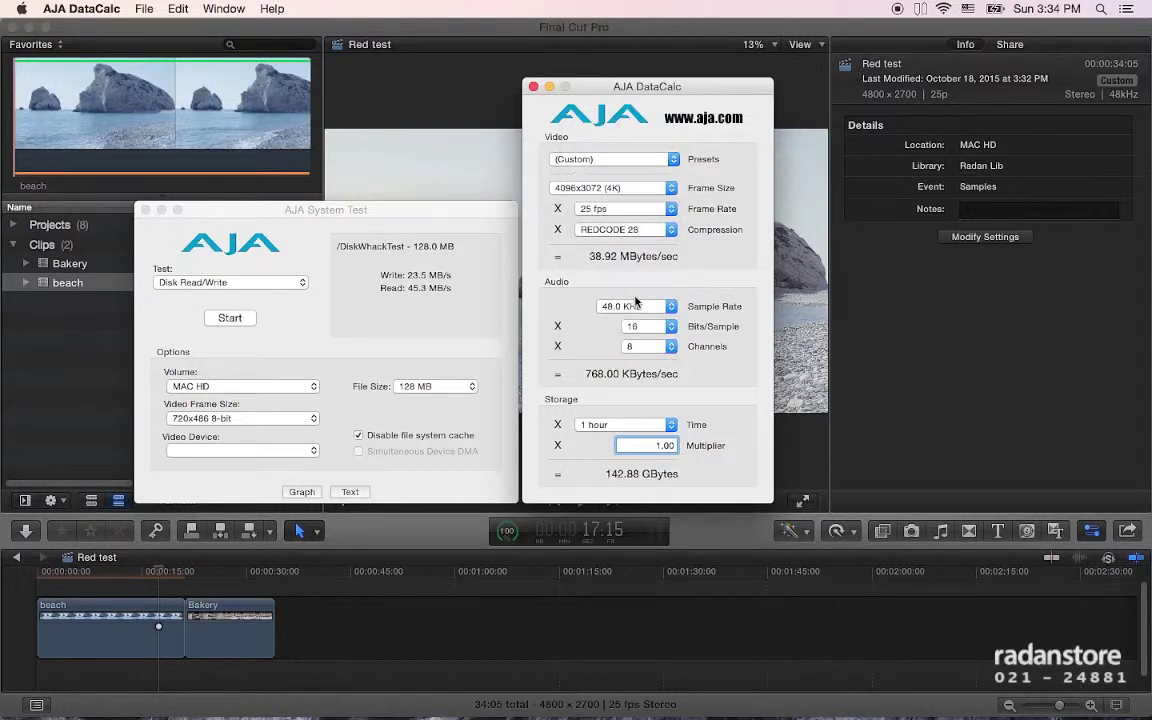
pyautogui.click(625, 229)
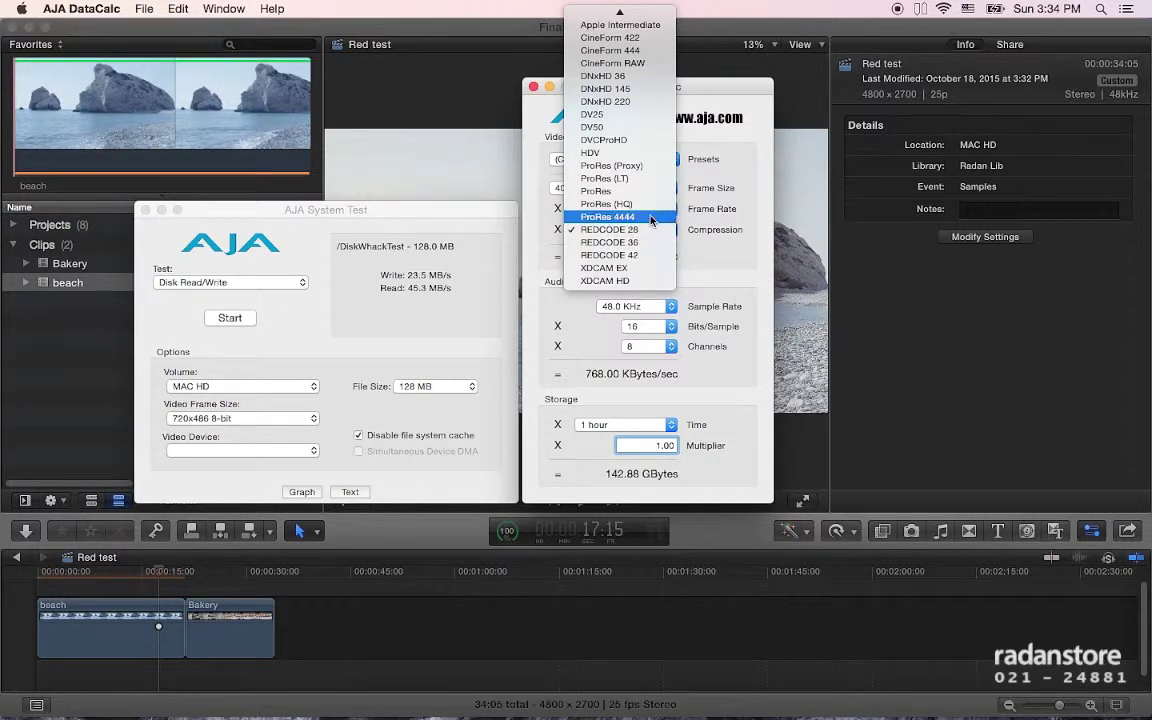
pyautogui.click(648, 217)
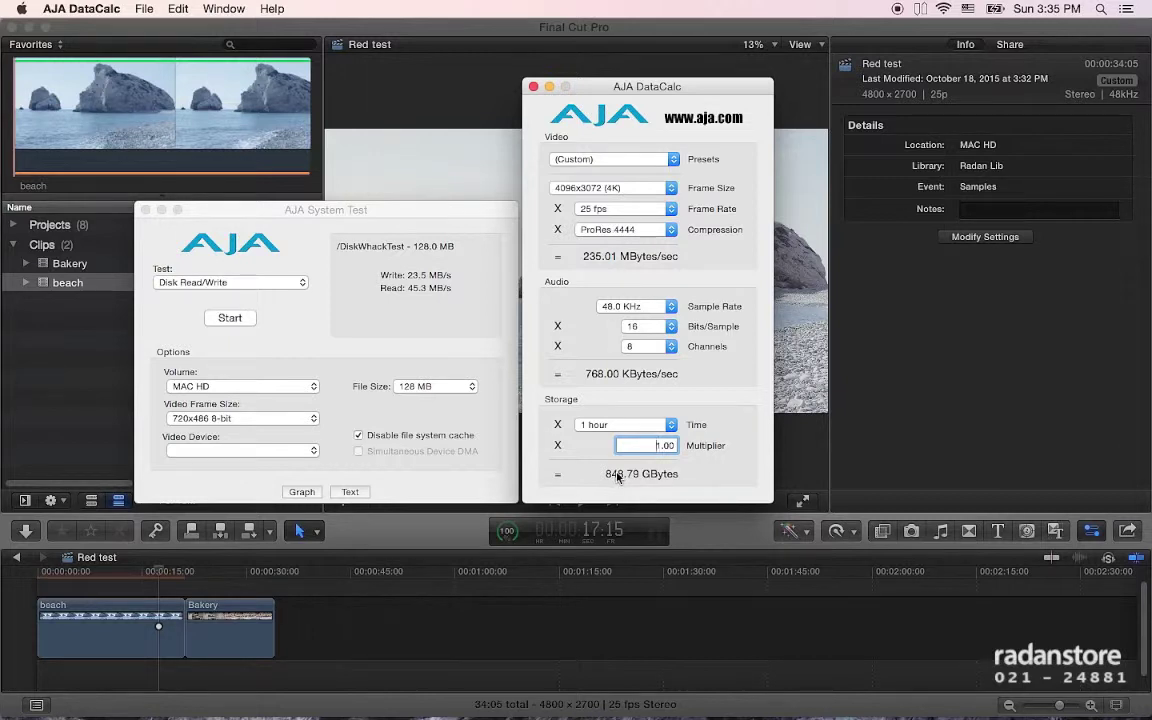
# Set the frame size to 2048x1080 (2K) and the multiplier to 34, keeping ProRes 4444.
pyautogui.click(613, 190)
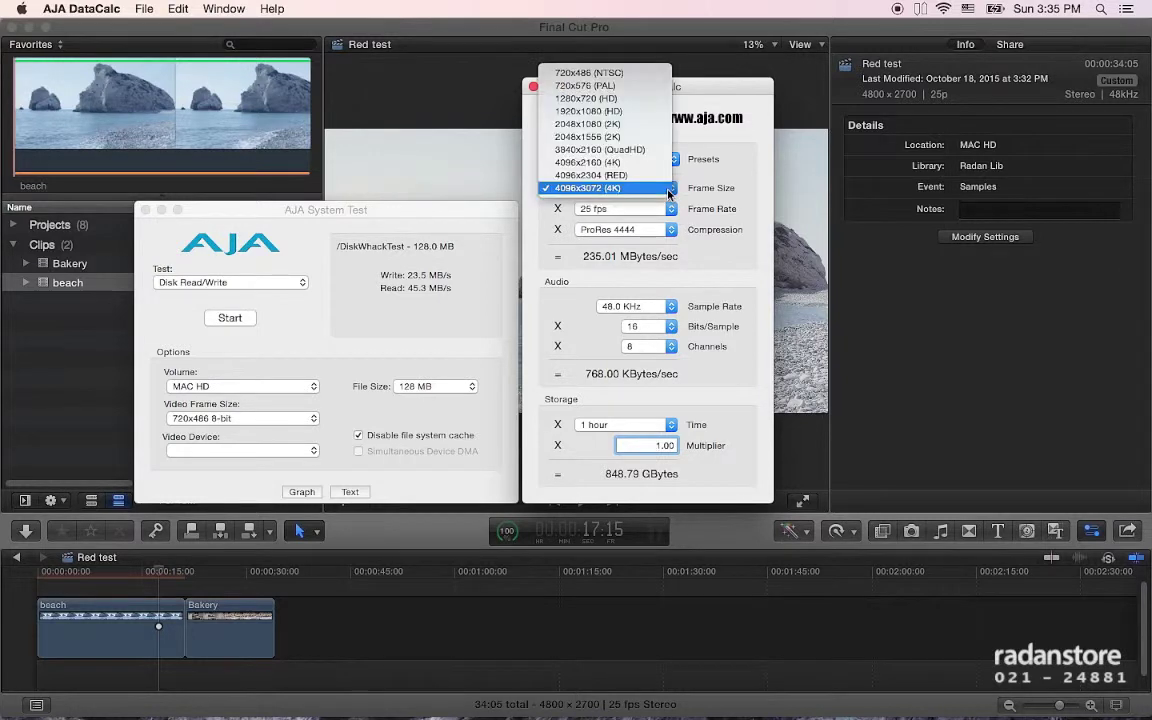
pyautogui.click(646, 124)
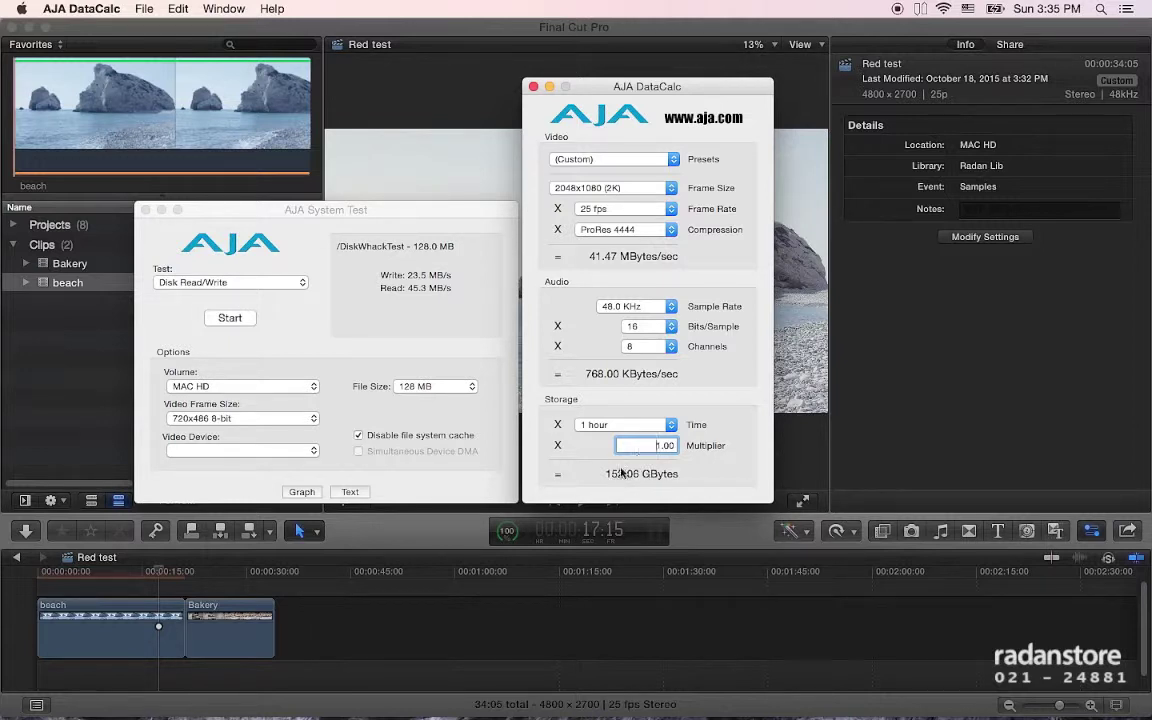
pyautogui.moveTo(656, 445); pyautogui.dragTo(757, 479)
pyautogui.write('34')
pyautogui.click(638, 229)
pyautogui.click(638, 229)
pyautogui.press('Return')
# Change the multiplier to 60, giving 41.47 MBytes/sec and 9.12 TBytes.
pyautogui.click(638, 445)
pyautogui.moveTo(618, 446); pyautogui.dragTo(682, 447)
pyautogui.write('60')
pyautogui.press('Return')
# Keep the 2K frame size and switch the codec to ProRes: 18.43 MBytes/sec, 4.15 TBytes.
pyautogui.click(630, 190)
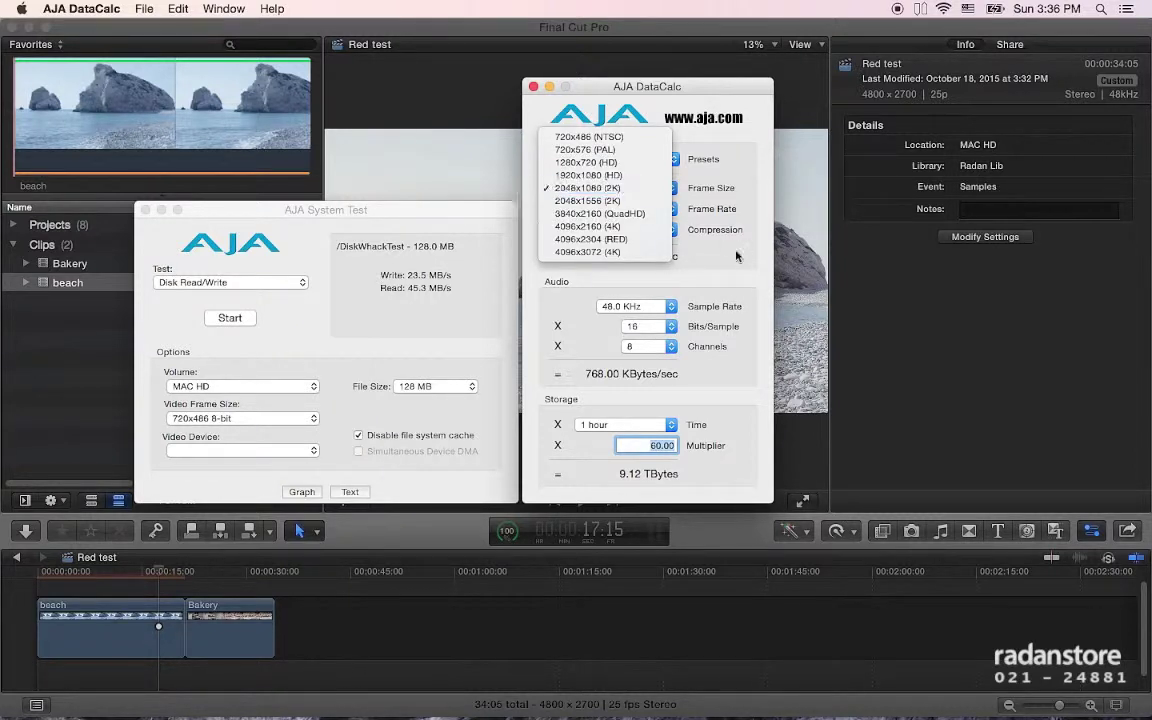
pyautogui.click(617, 192)
pyautogui.click(578, 207)
pyautogui.click(639, 212)
pyautogui.click(624, 231)
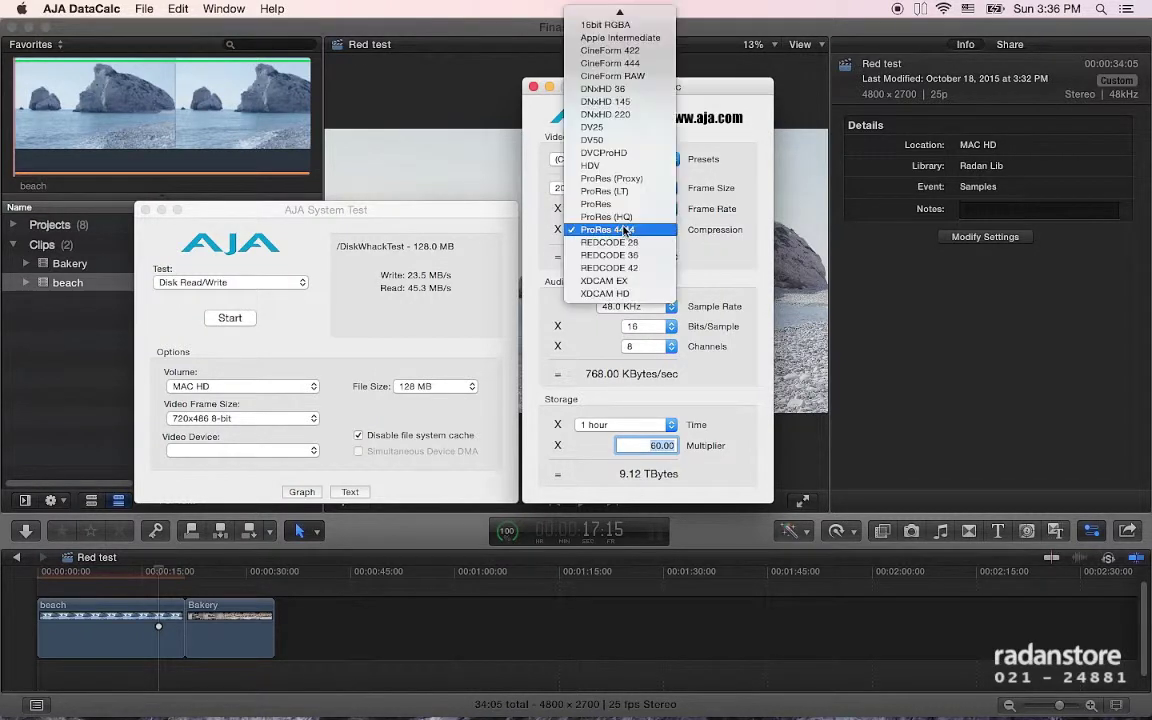
pyautogui.click(610, 204)
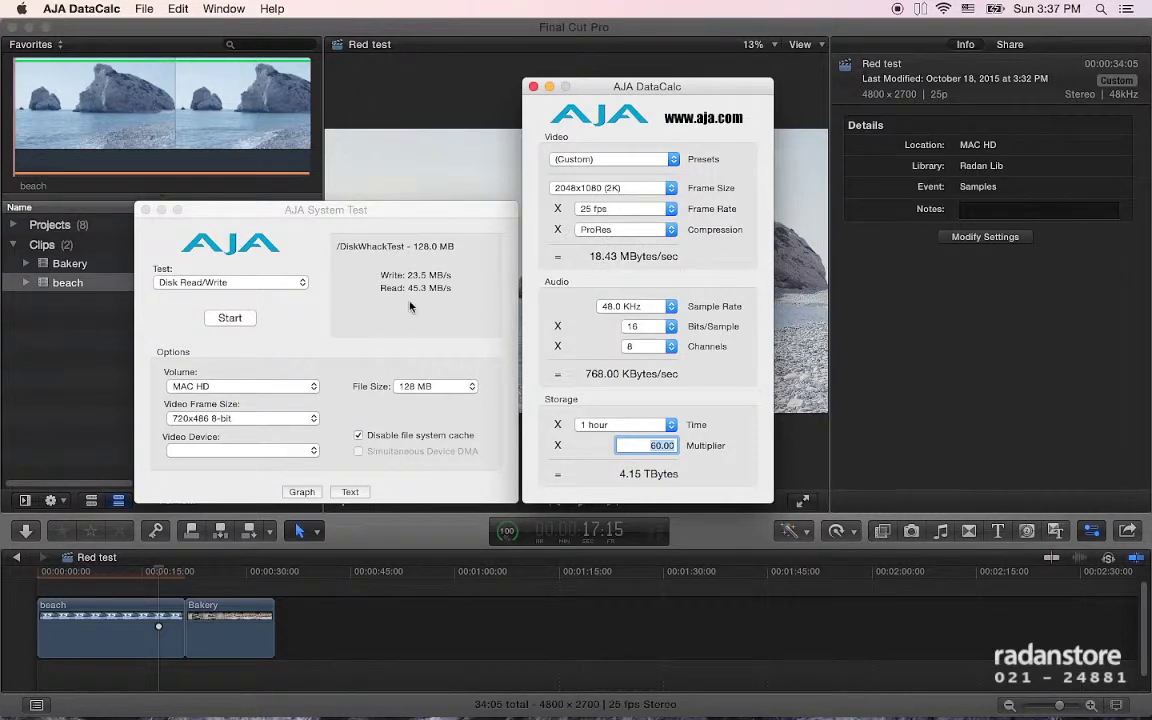
# Bring Final Cut Pro back in front of the AJA windows.
pyautogui.click(212, 256)
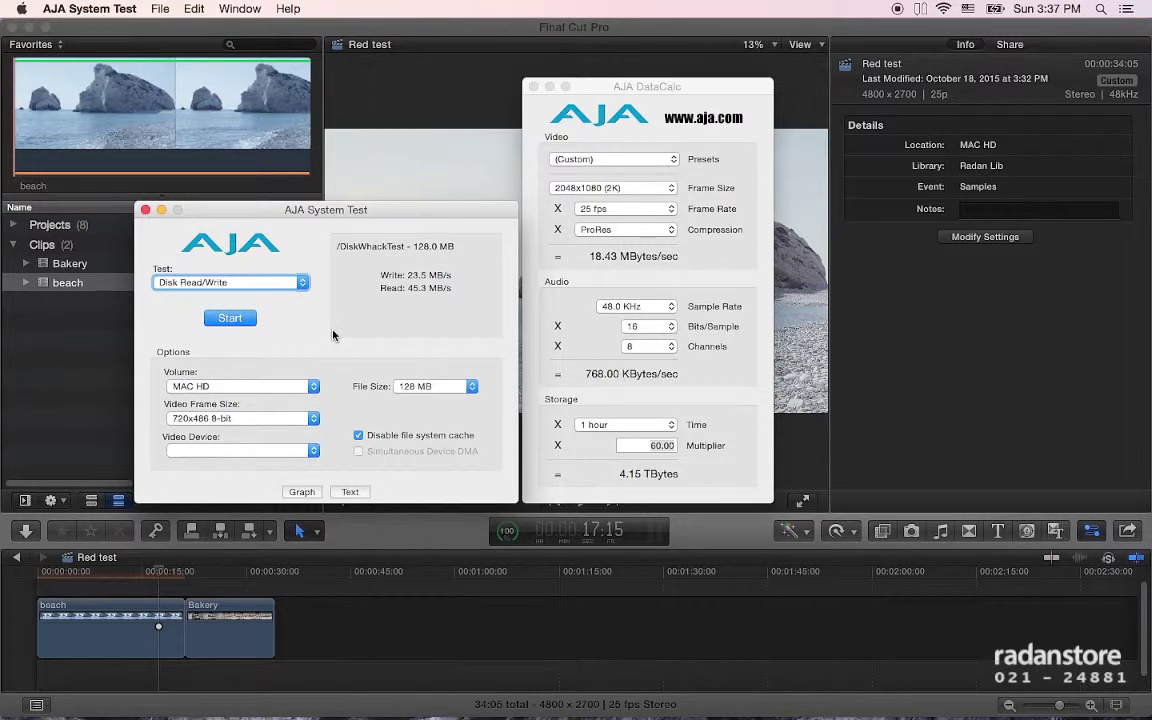
pyautogui.click(379, 551)
pyautogui.click(96, 331)
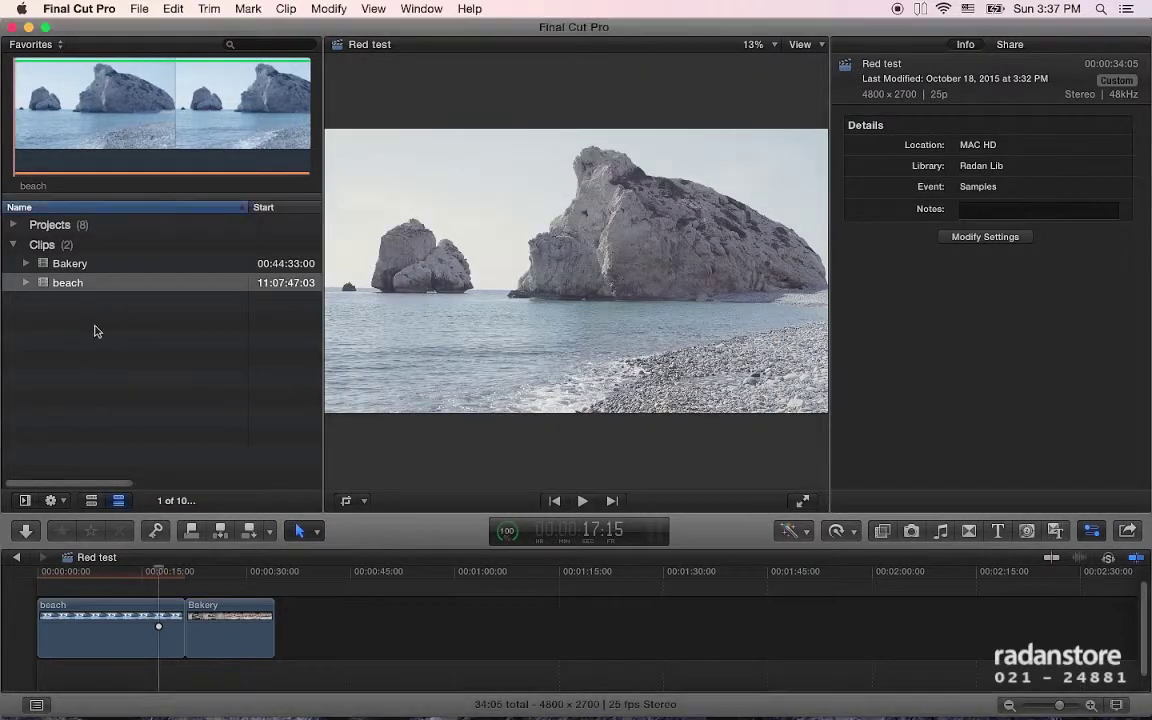